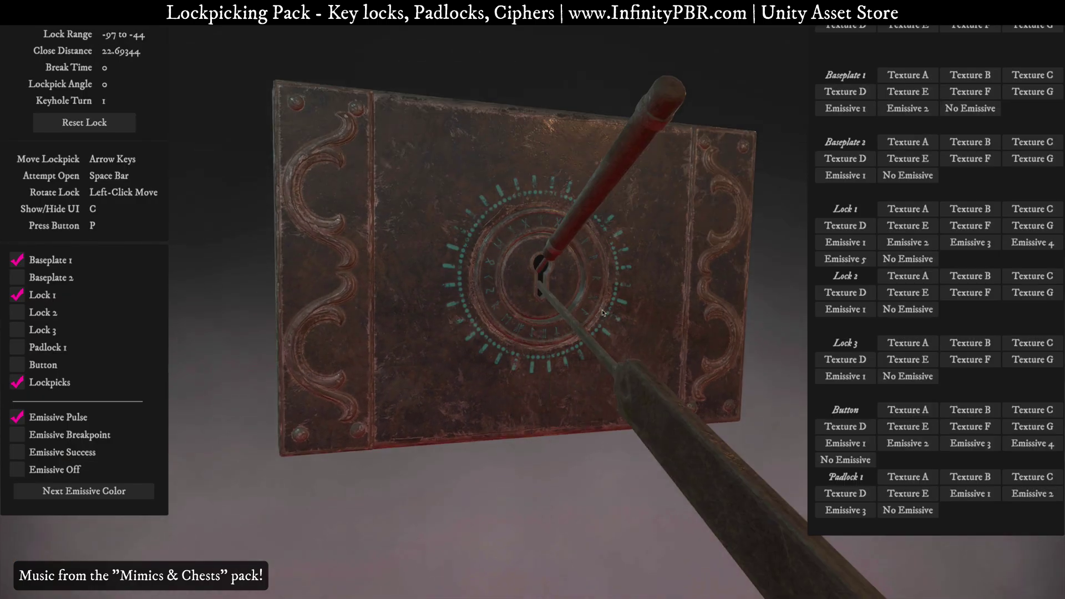
Step: Rotate the lock to view it from different angles, and swing the lockpick to about -44 degrees
left_click_drag(604, 327, 410, 329)
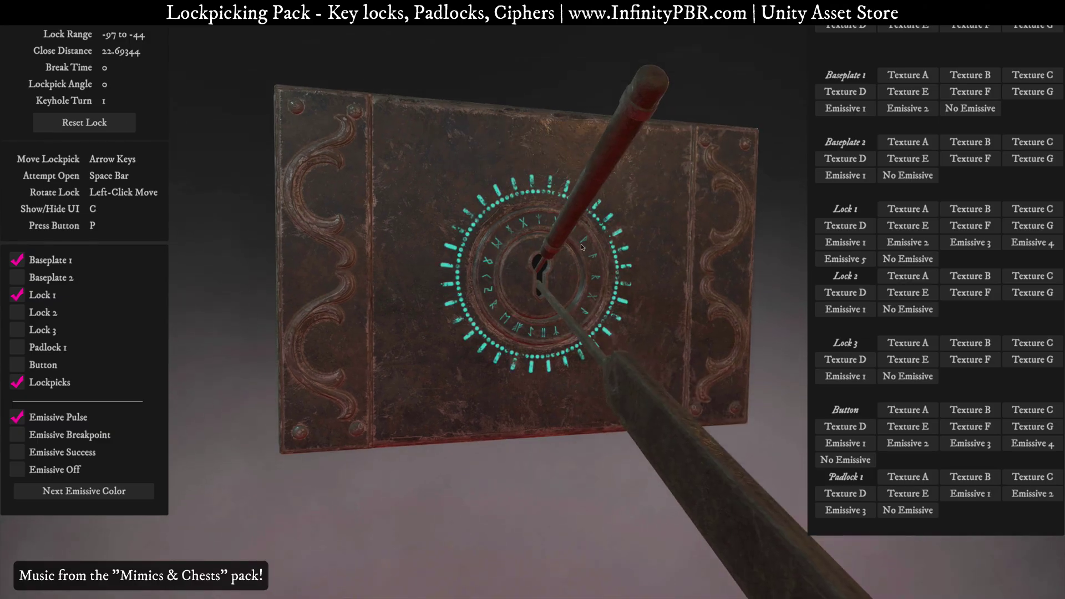
left_click_drag(581, 247, 508, 355)
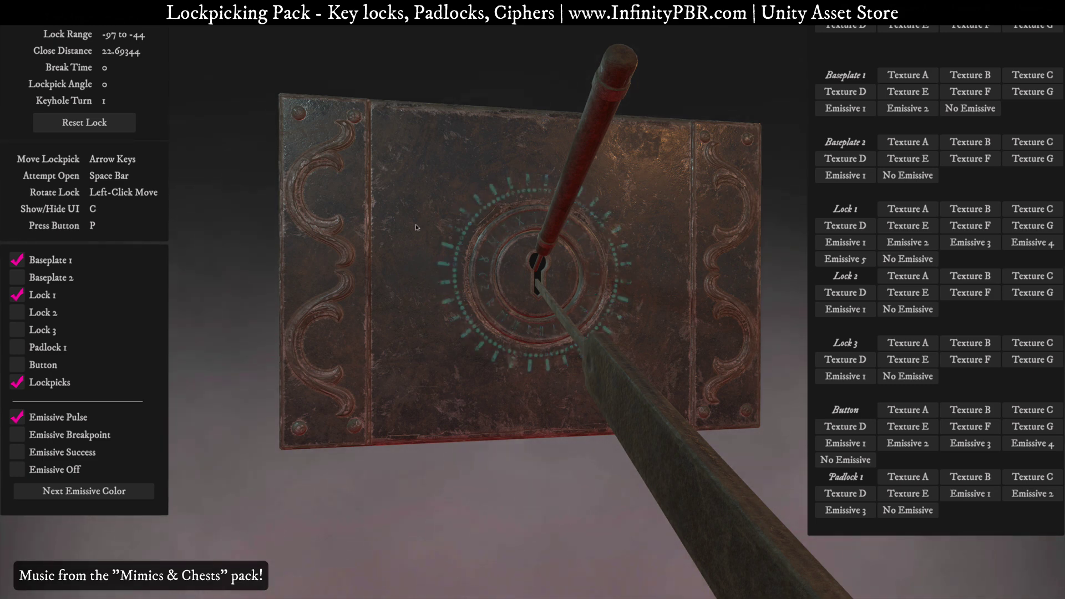
key("Left")
key("Right")
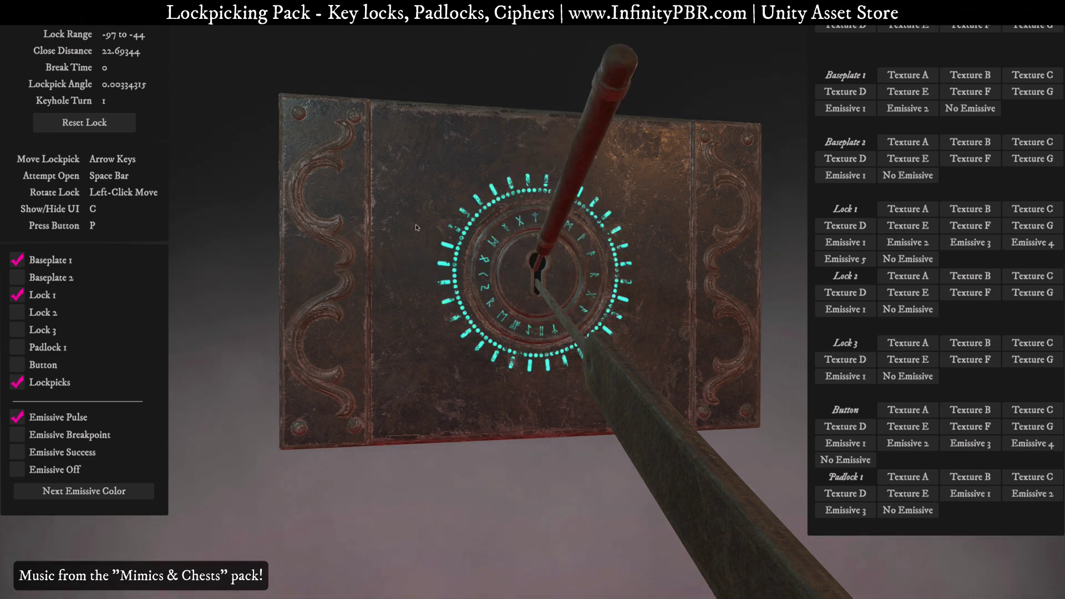
key("Left")
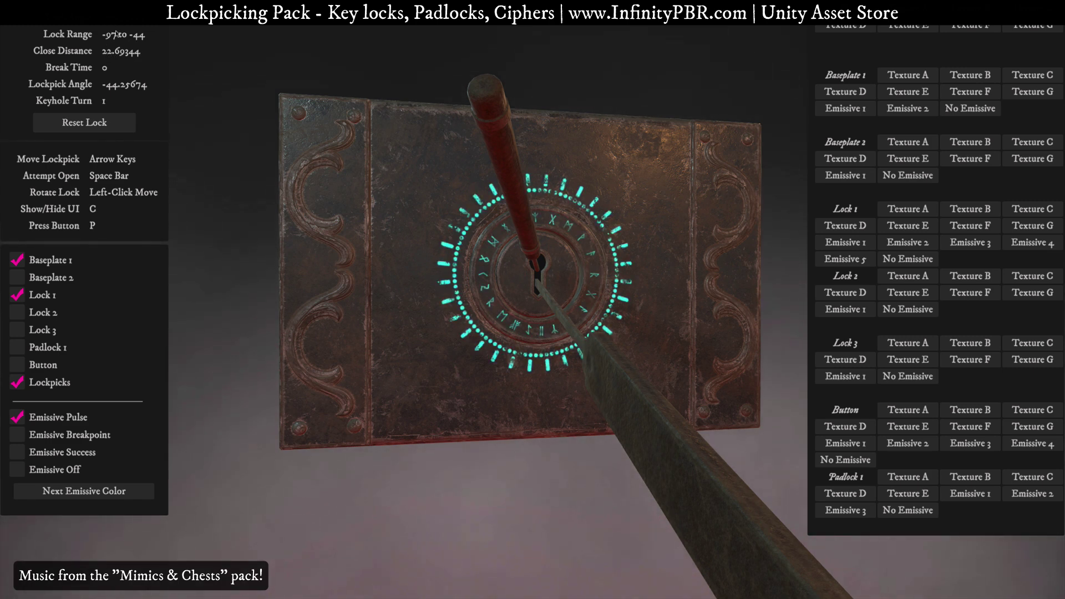
Step: Reset the lock and try opening it with the lockpick at about -47 degrees
left_click(77, 122)
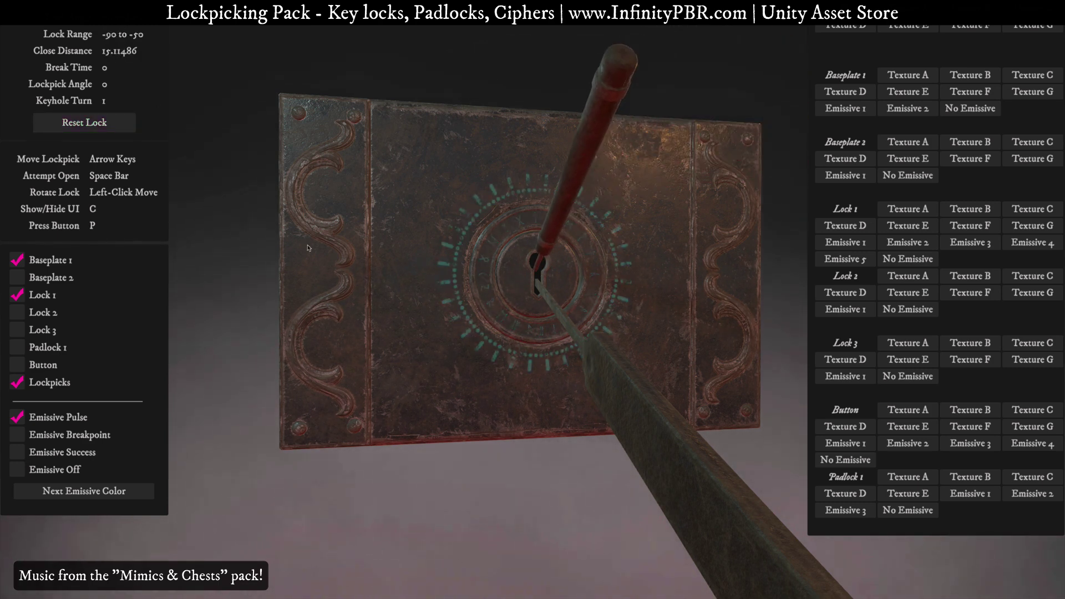
key("Left")
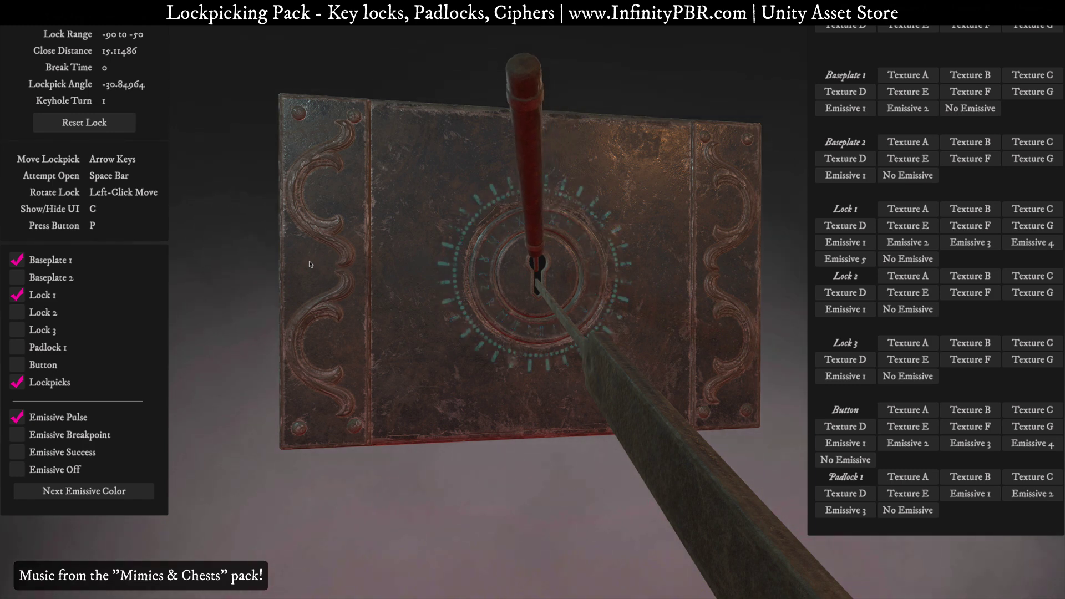
key("Left")
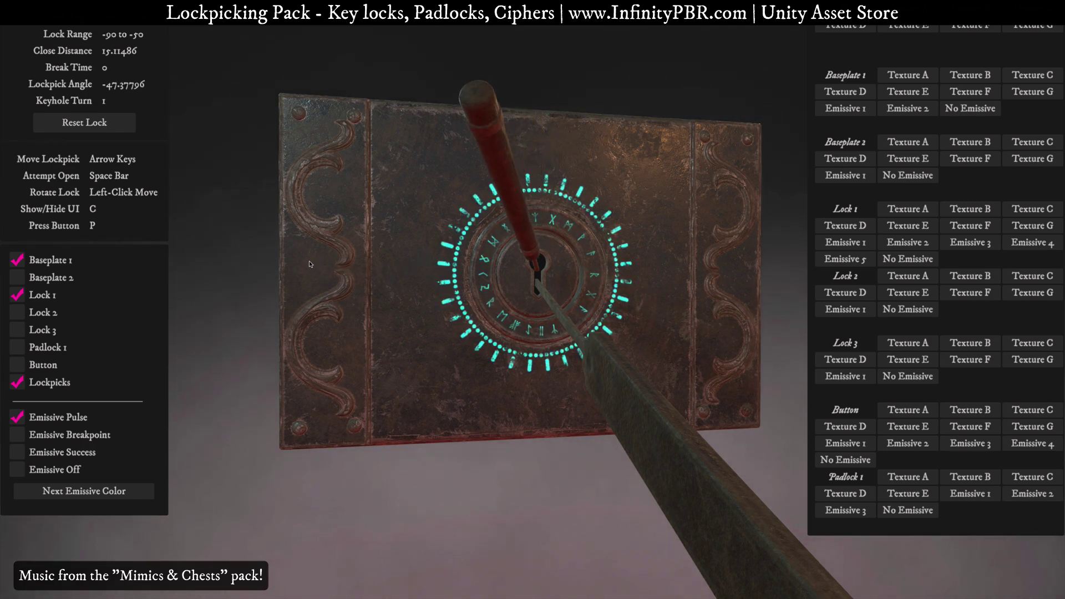
key("space")
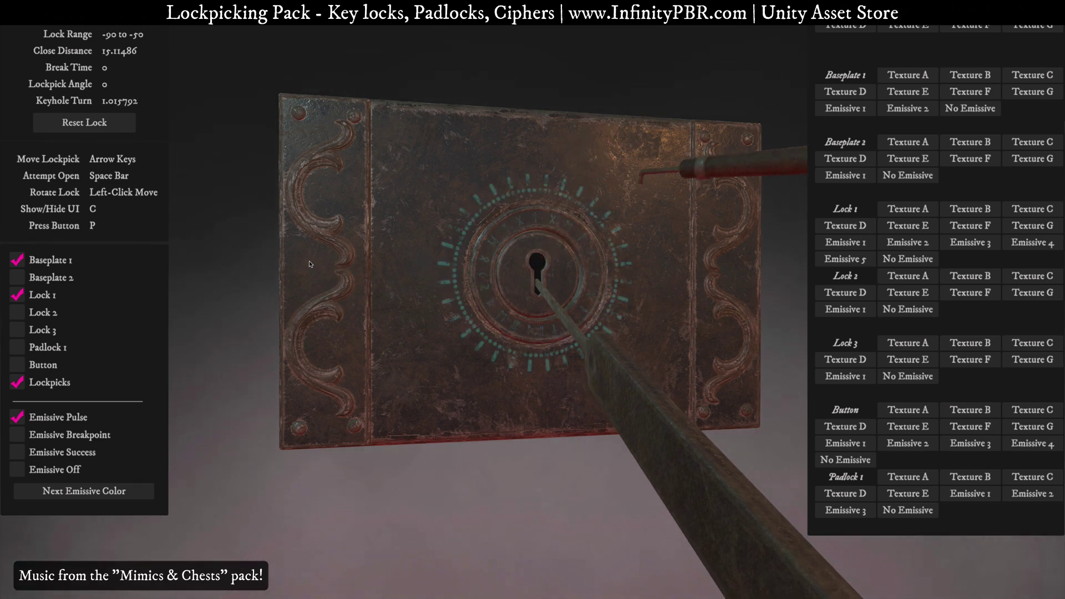
Step: Try the same lock again with the lockpick between about -30 and -43 degrees
key("Left")
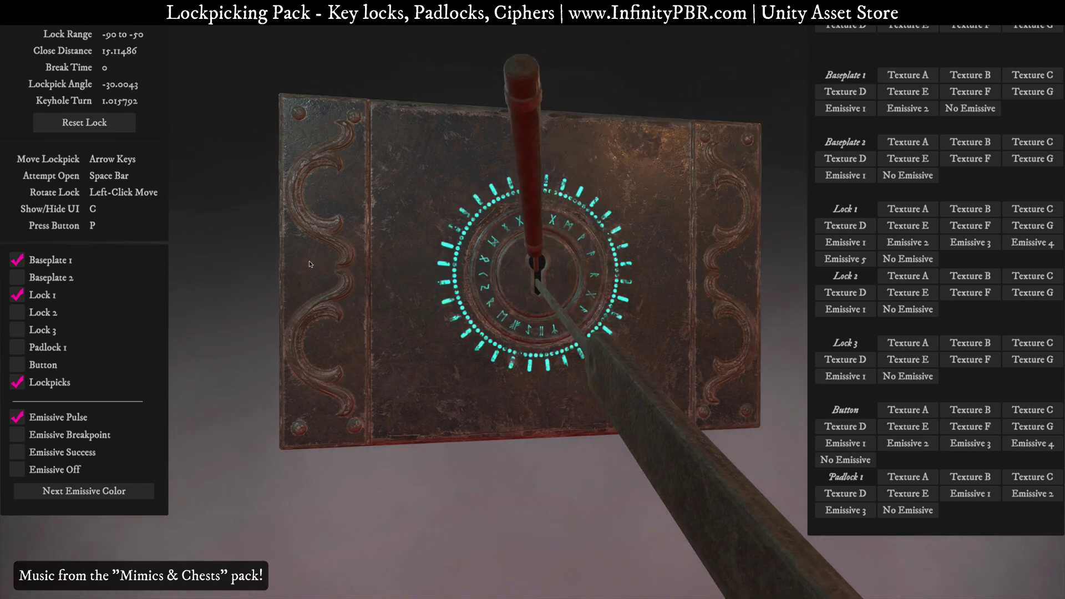
key("space")
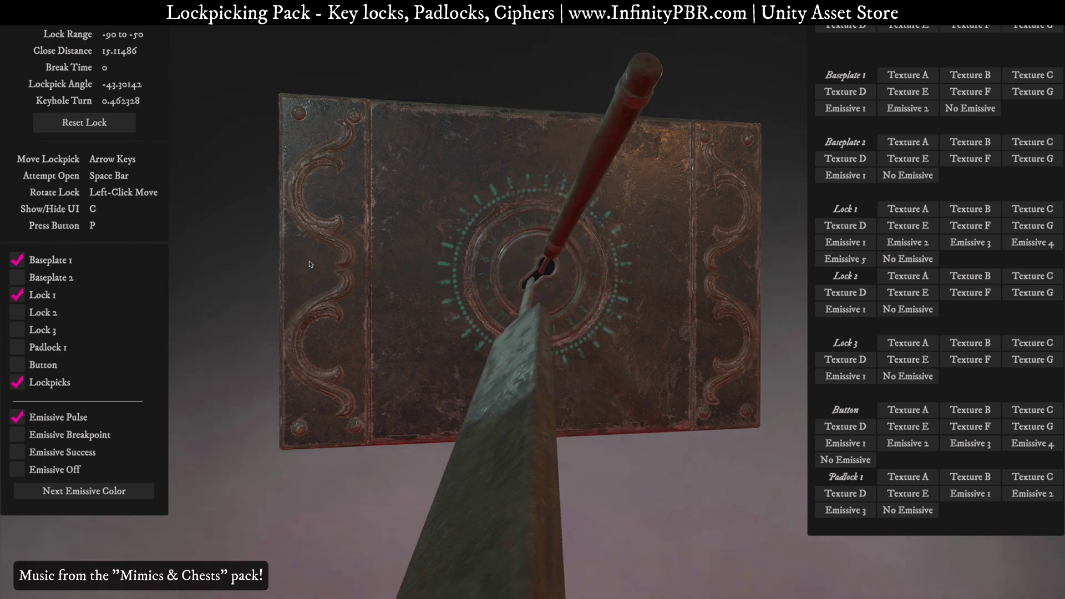
key("space")
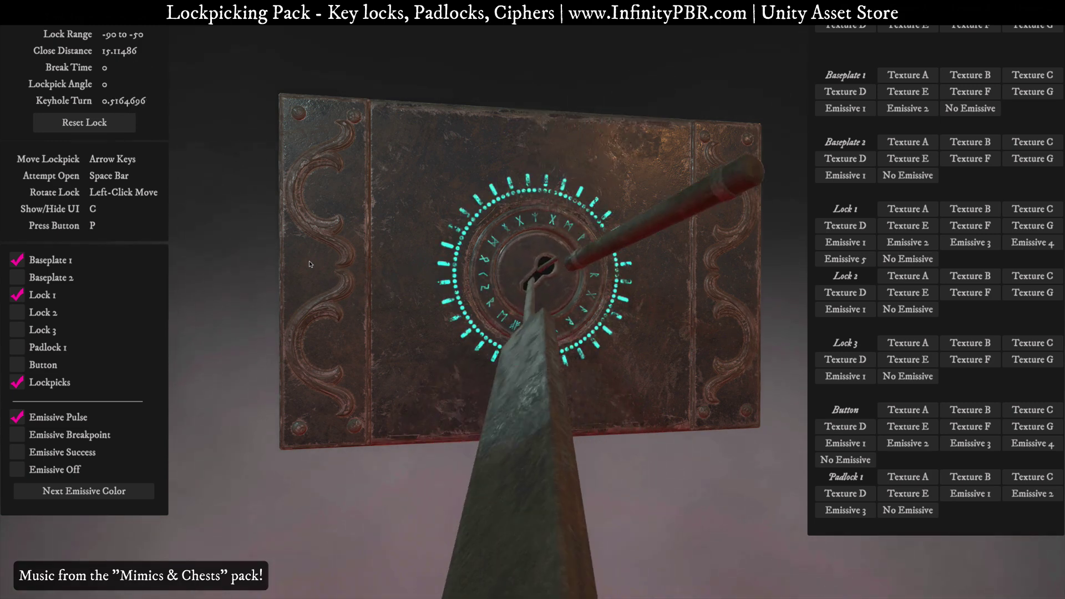
Step: Reset the lock and open it with the lockpick at about 29 degrees
key("space")
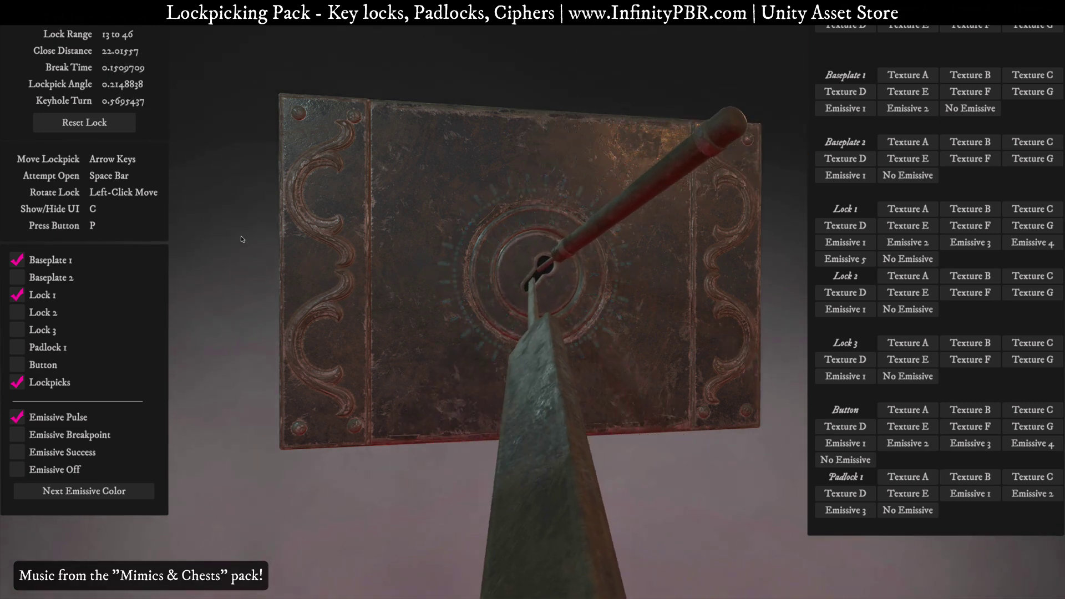
key("space")
key("Right")
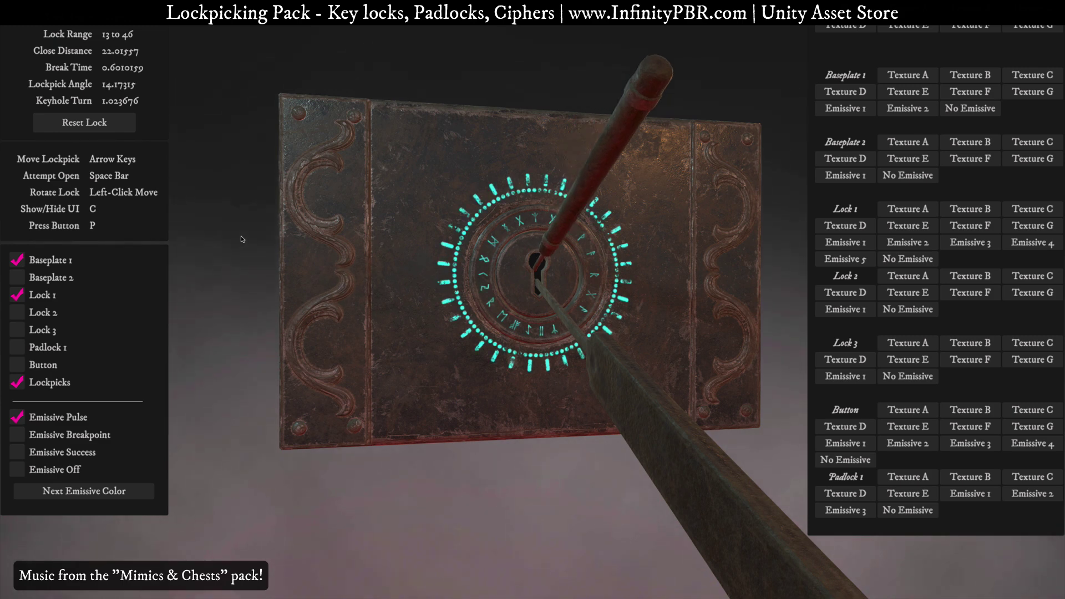
key("Right")
key("space")
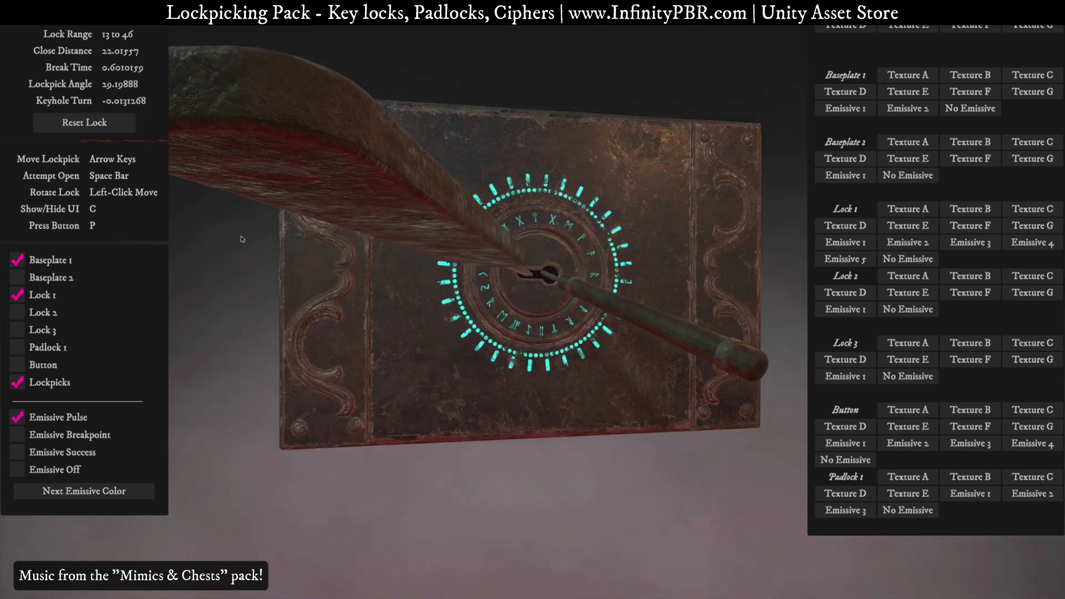
Step: Reset the lock, rotate it slightly, and switch its glow mode to Emissive Success
left_click(108, 129)
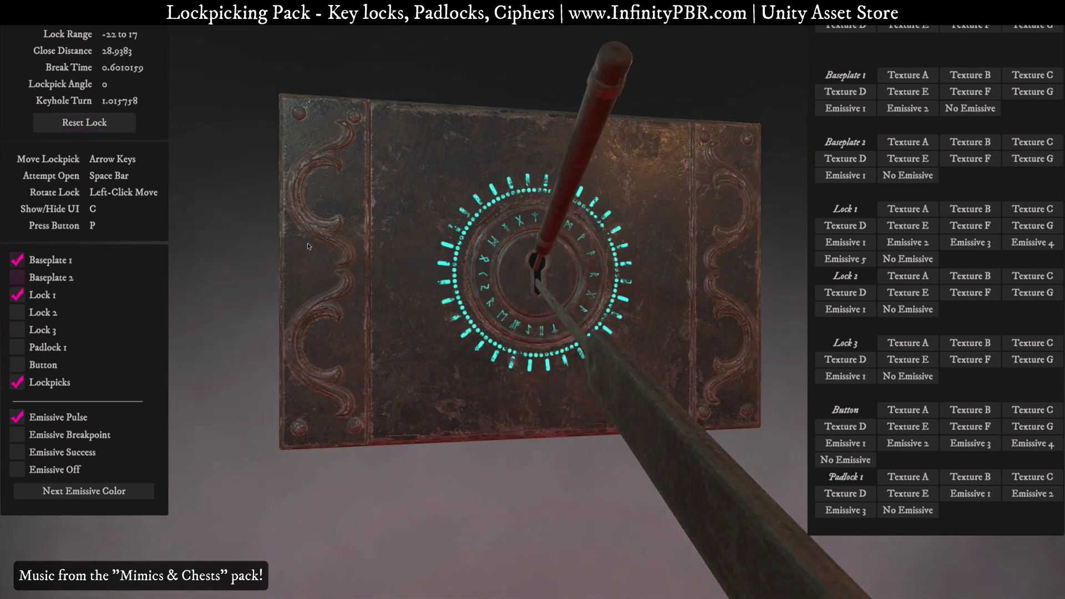
left_click_drag(376, 296, 548, 320)
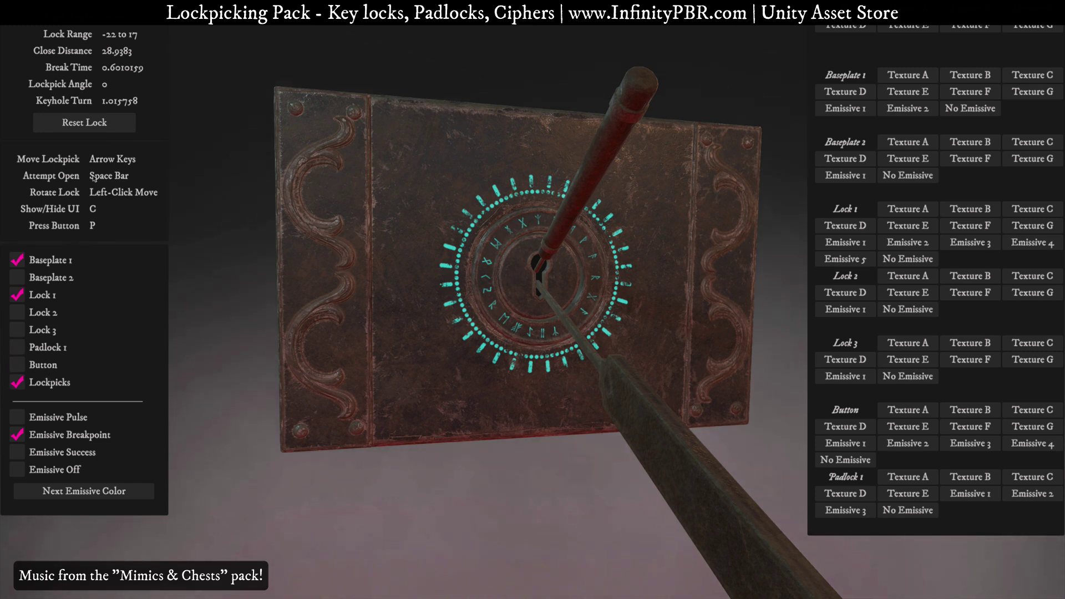
left_click(17, 471)
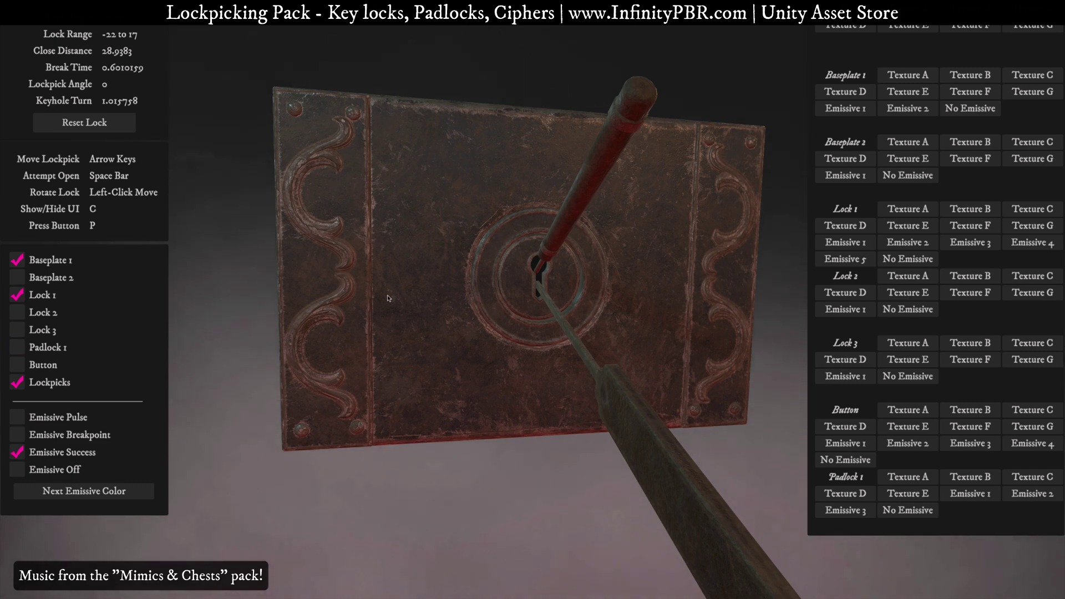
Step: Reset the lock again and open it with the lockpick at about -57 degrees
left_click(114, 123)
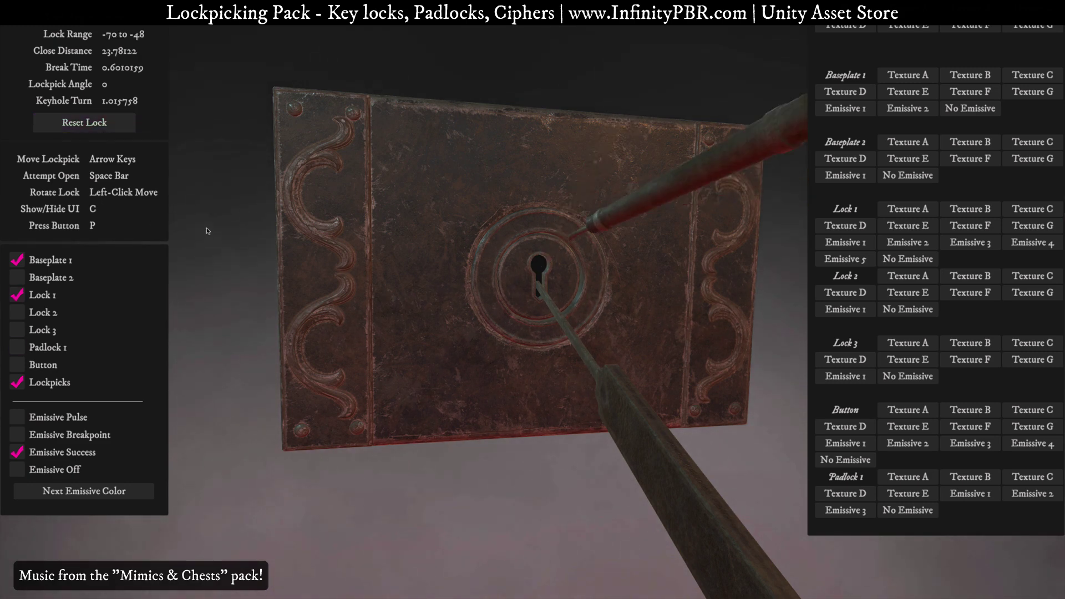
key("Right")
key("Left")
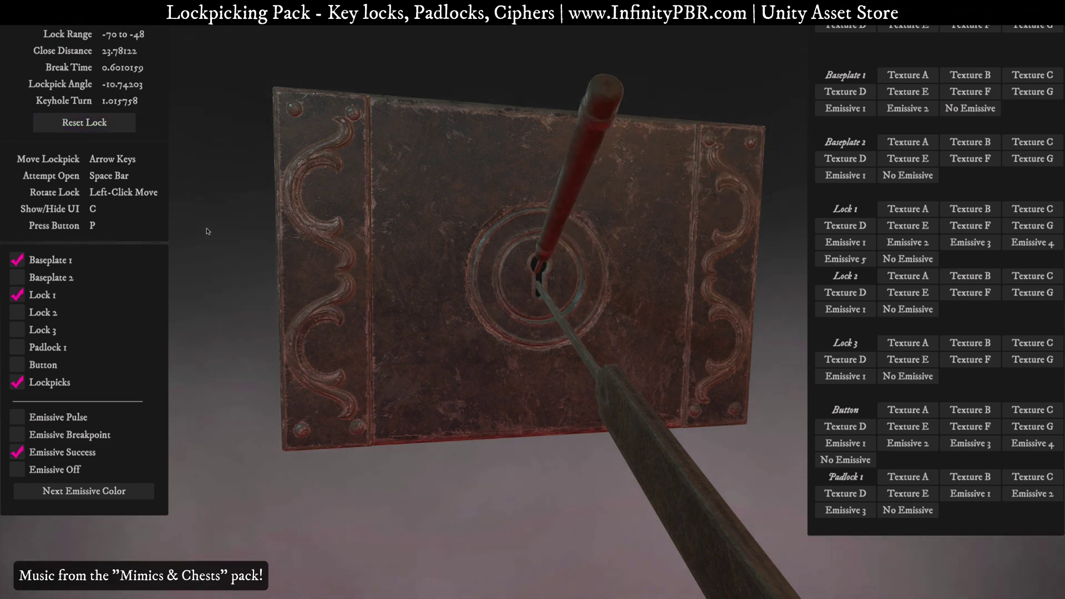
key("Left")
key("space")
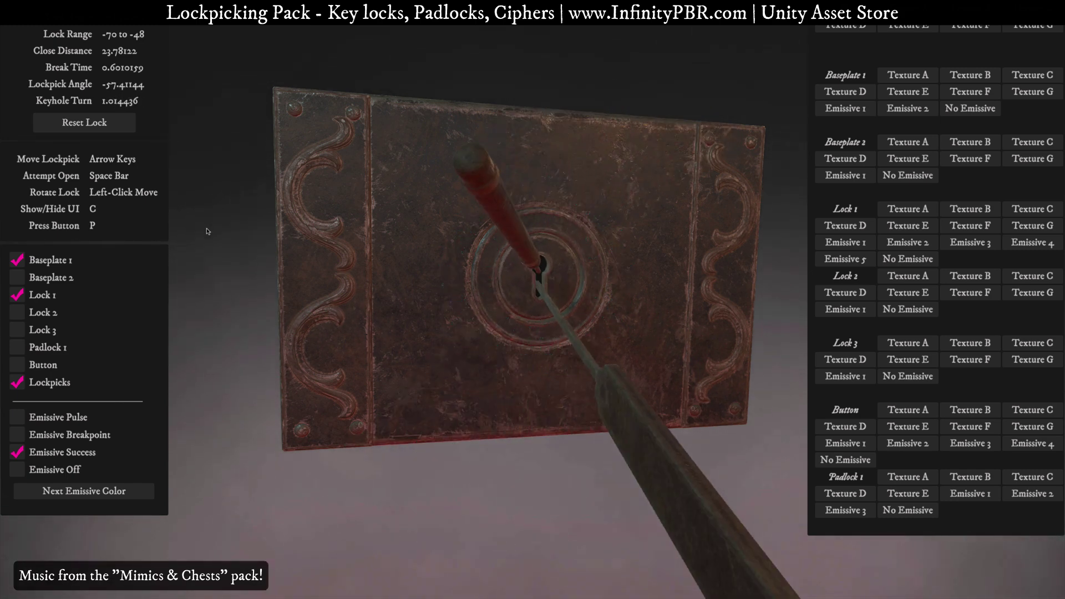
key("space")
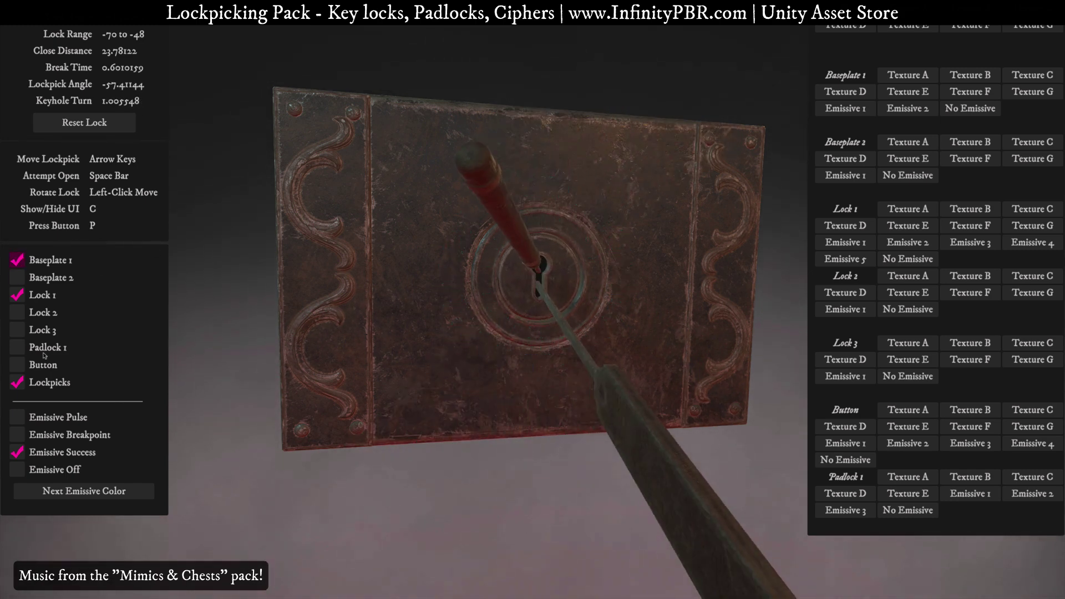
Step: Switch the glow mode to Emissive Breakpoint and try the lock with the lockpick at different angles
left_click(18, 435)
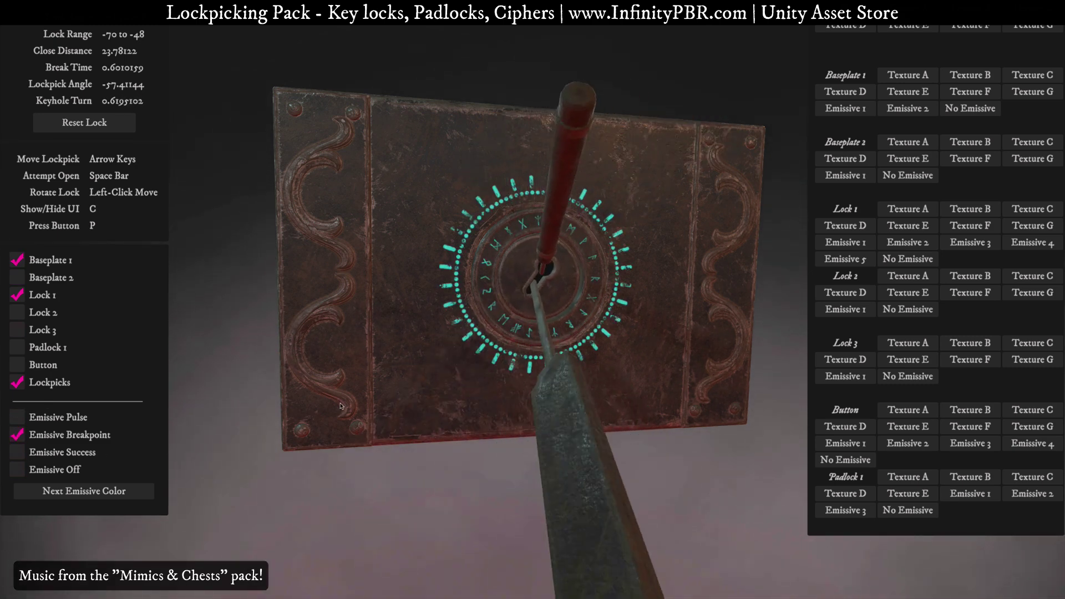
key("Right")
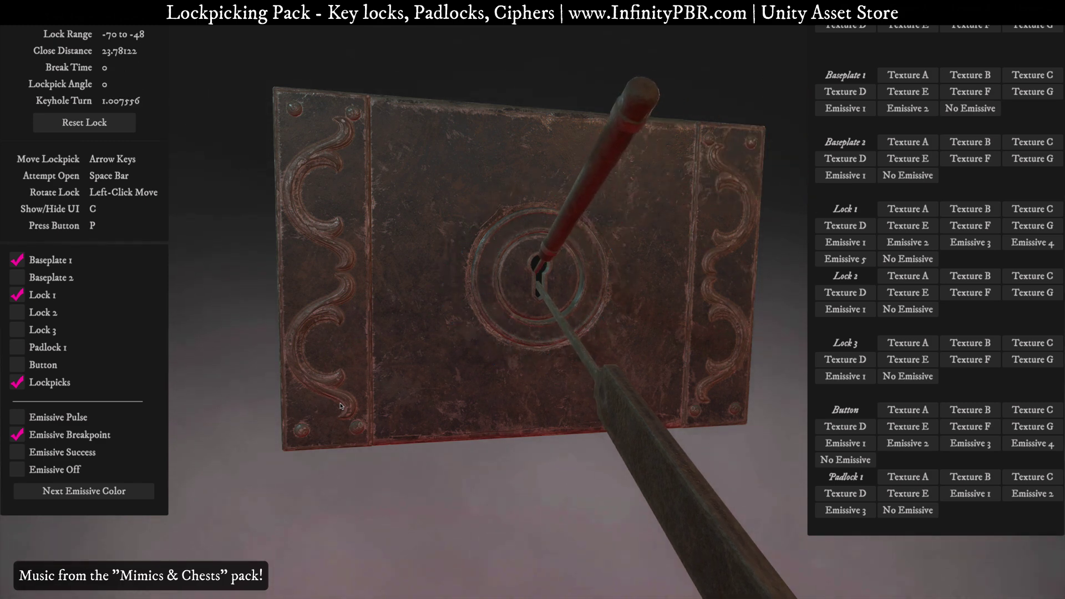
key("Left")
key("space")
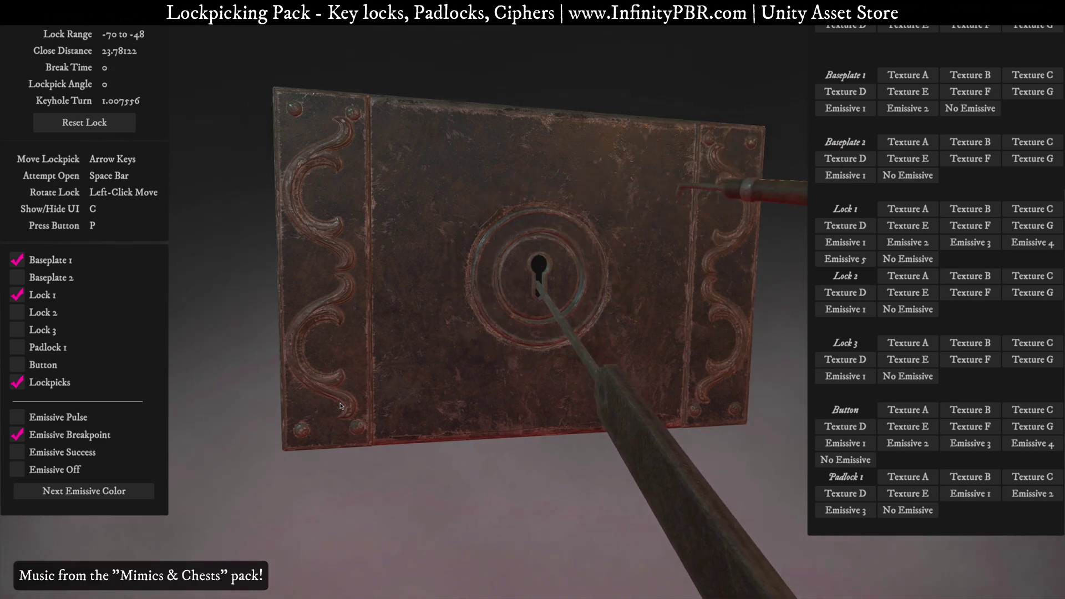
key("space")
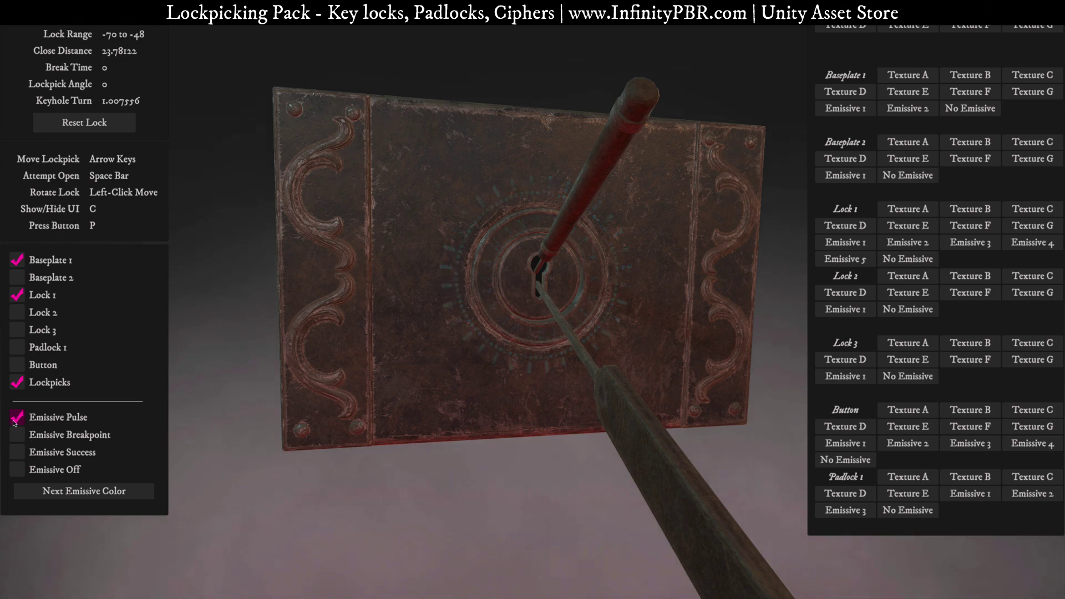
Step: Replace Baseplate 1 with Baseplate 2 behind Lock 1 and rotate the assembly to inspect the runes
left_click_drag(420, 335, 355, 311)
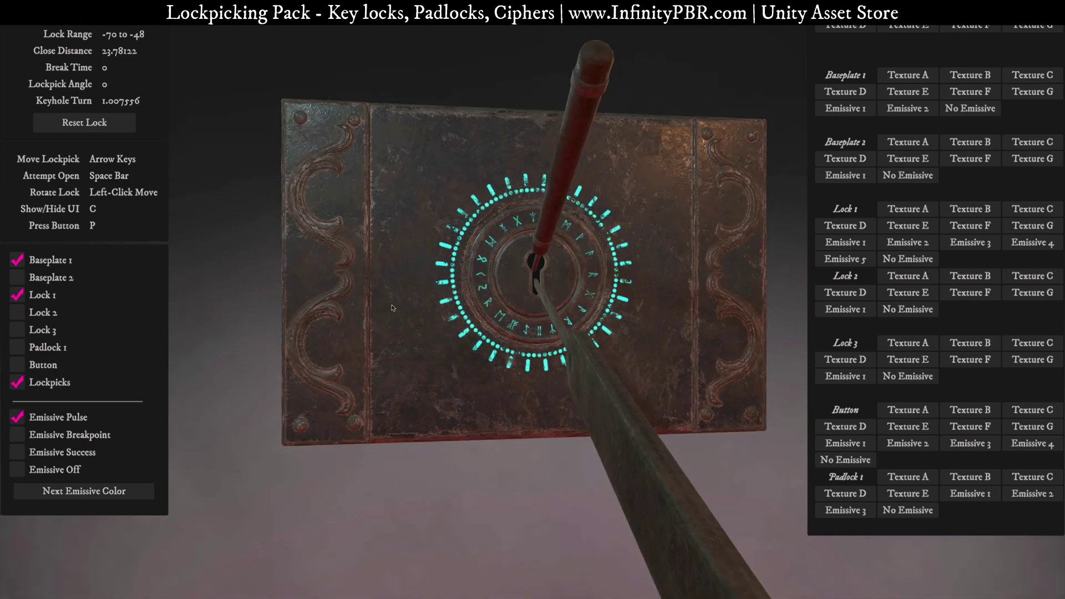
left_click(17, 279)
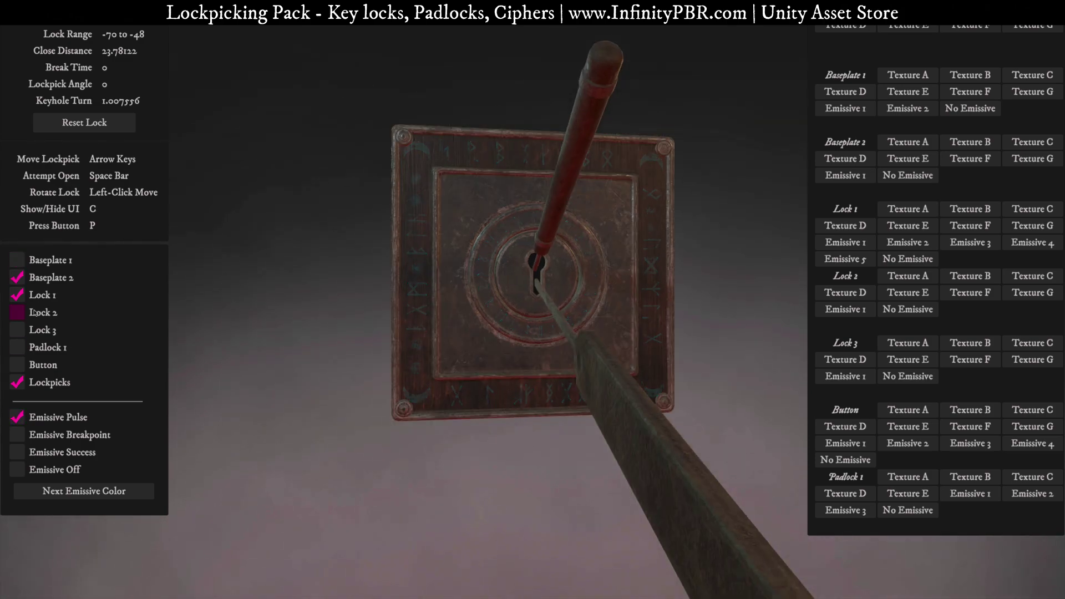
left_click_drag(385, 281, 460, 153)
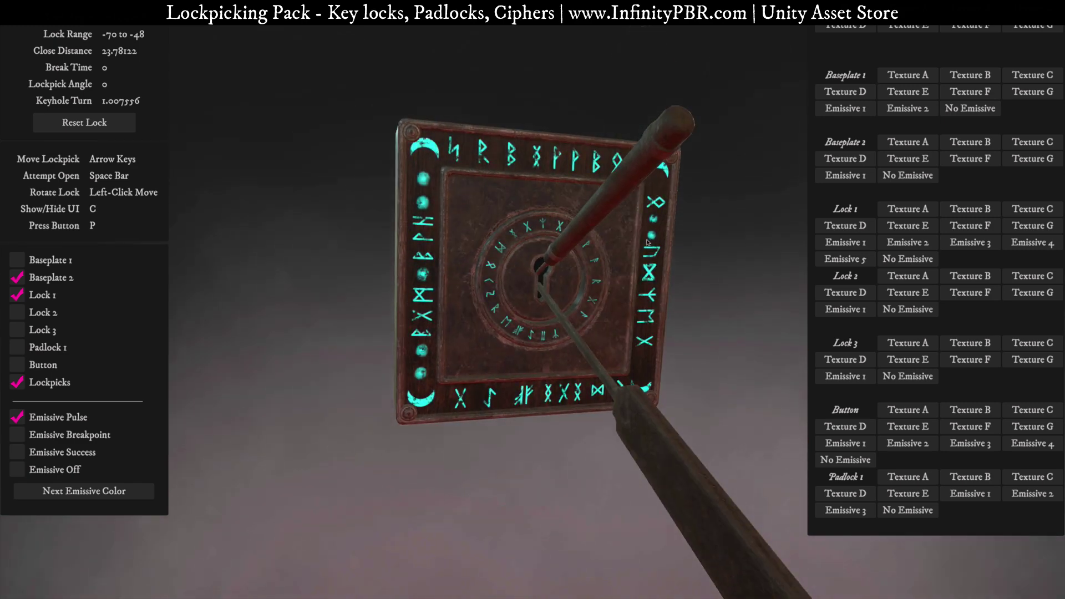
left_click_drag(639, 243, 601, 365)
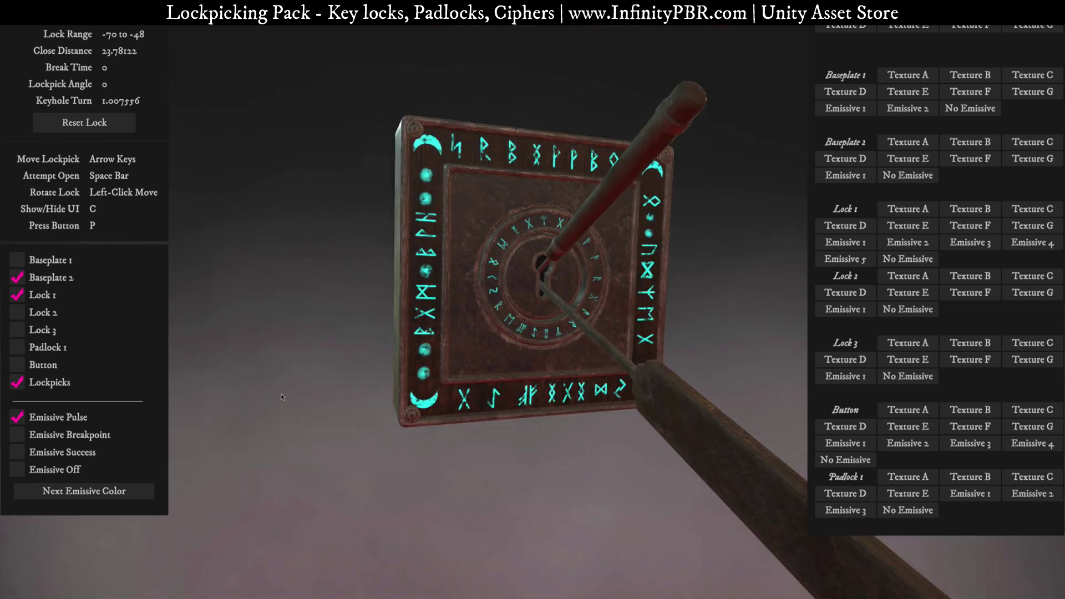
Step: Hide Baseplate 2 and replace Lock 1 with Lock 2
left_click(17, 278)
left_click_drag(186, 326, 163, 321)
left_click(17, 312)
left_click(17, 295)
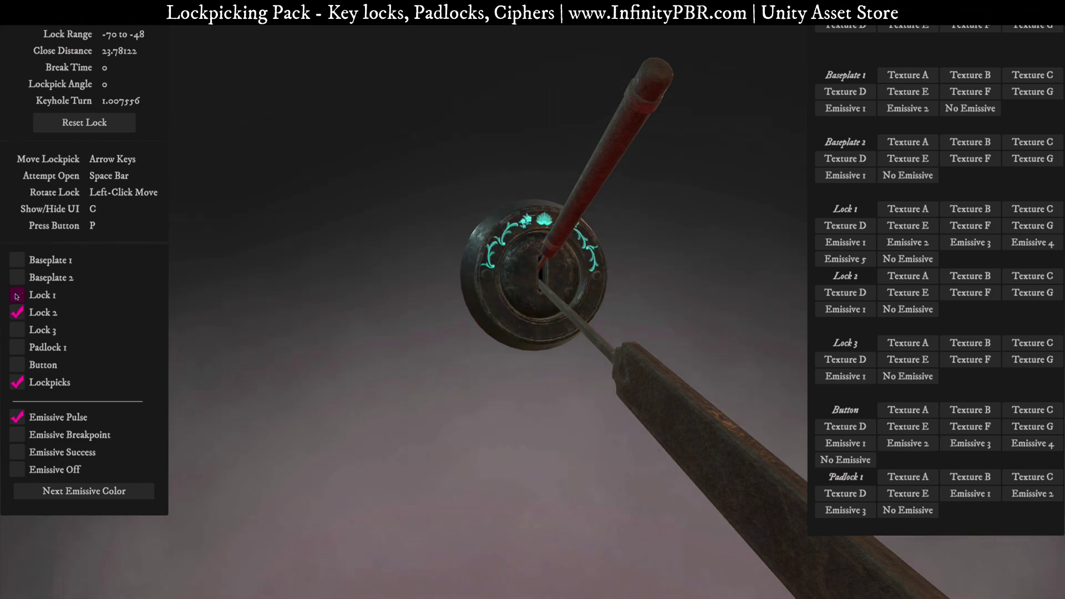
Step: Show Lock 2 on Baseplate 2, and swap that plate for Baseplate 1
left_click_drag(415, 331, 439, 279)
left_click(17, 276)
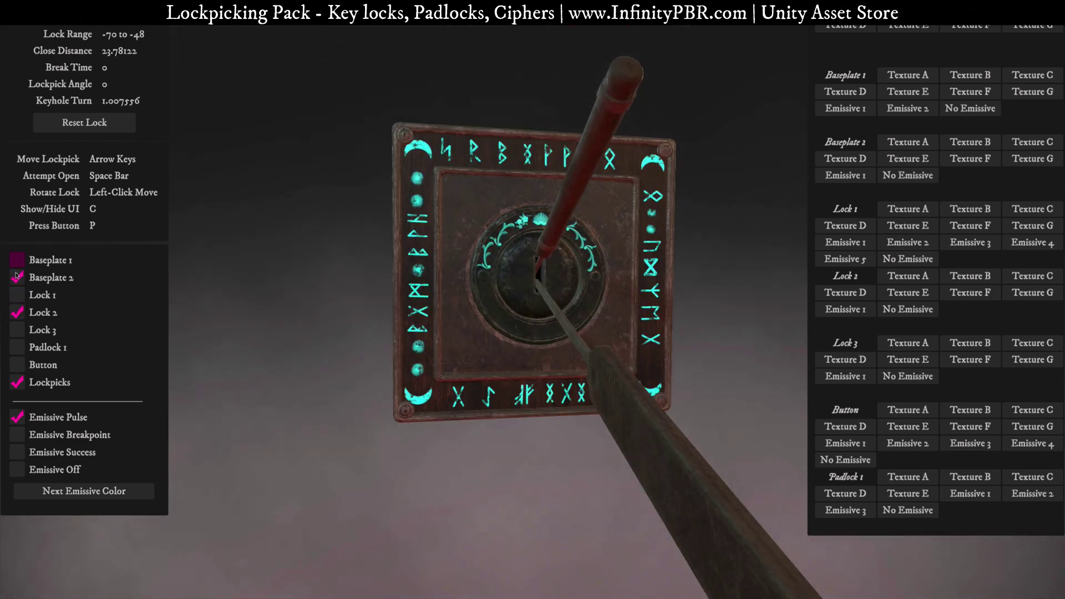
left_click(17, 260)
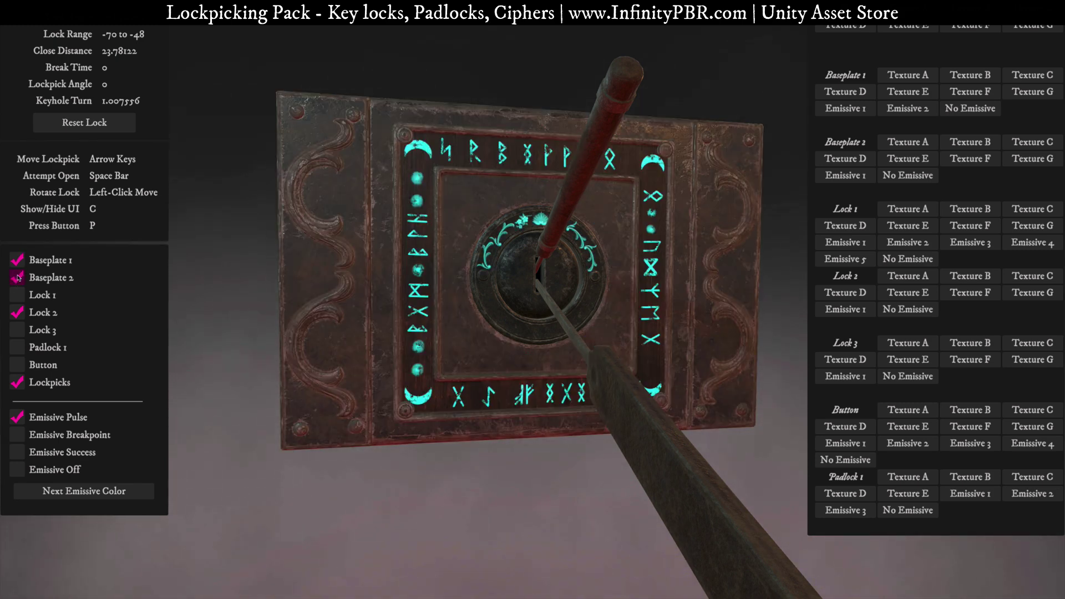
left_click(17, 277)
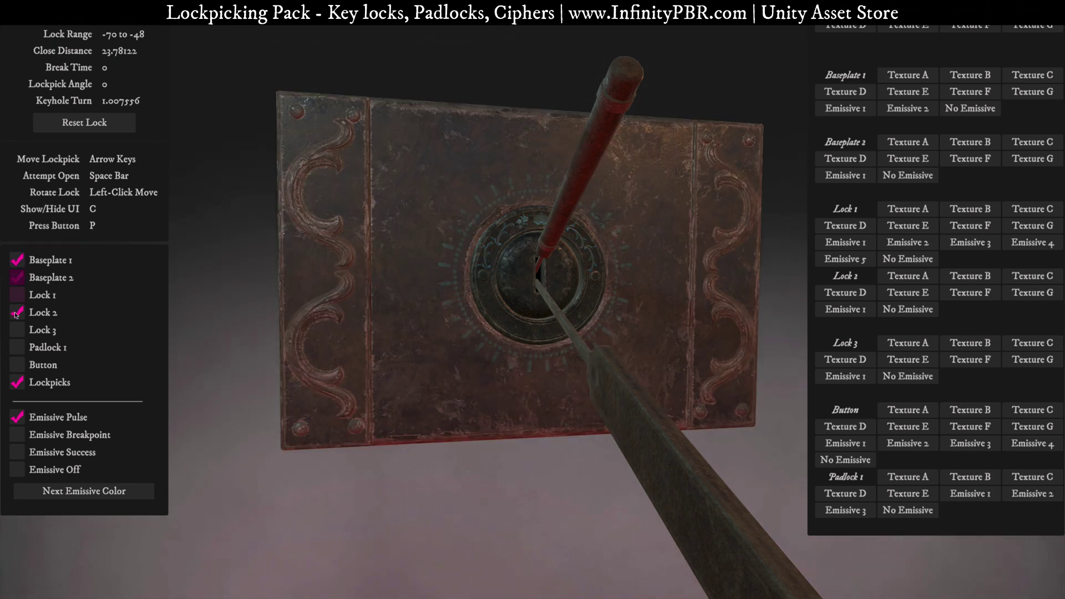
Step: Replace Lock 2 with Lock 3, and swap Baseplate 1 for Baseplate 2
left_click(18, 330)
left_click(17, 312)
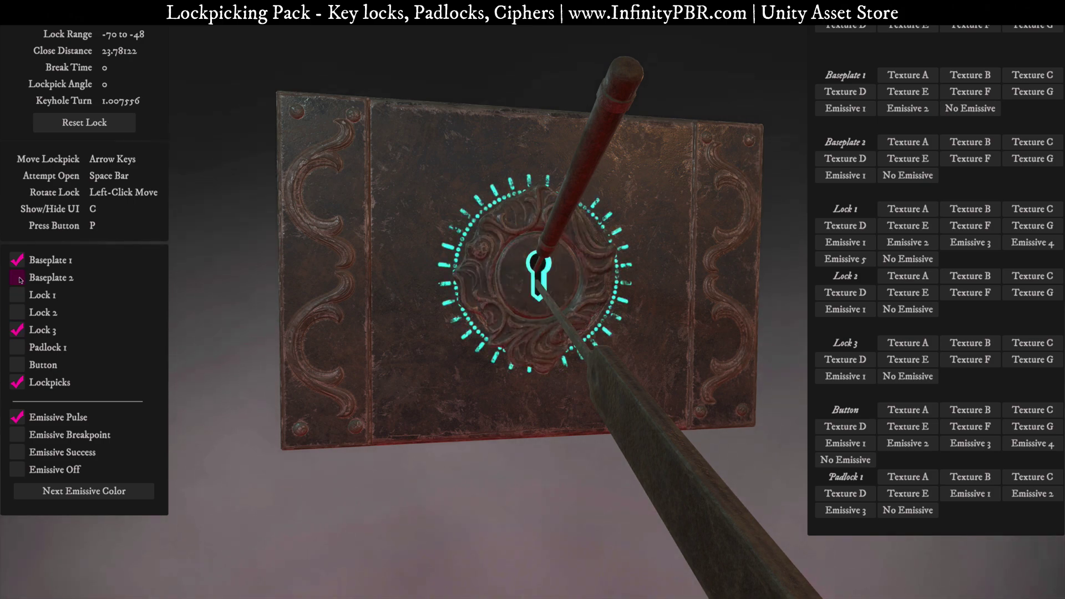
left_click(19, 279)
left_click(18, 261)
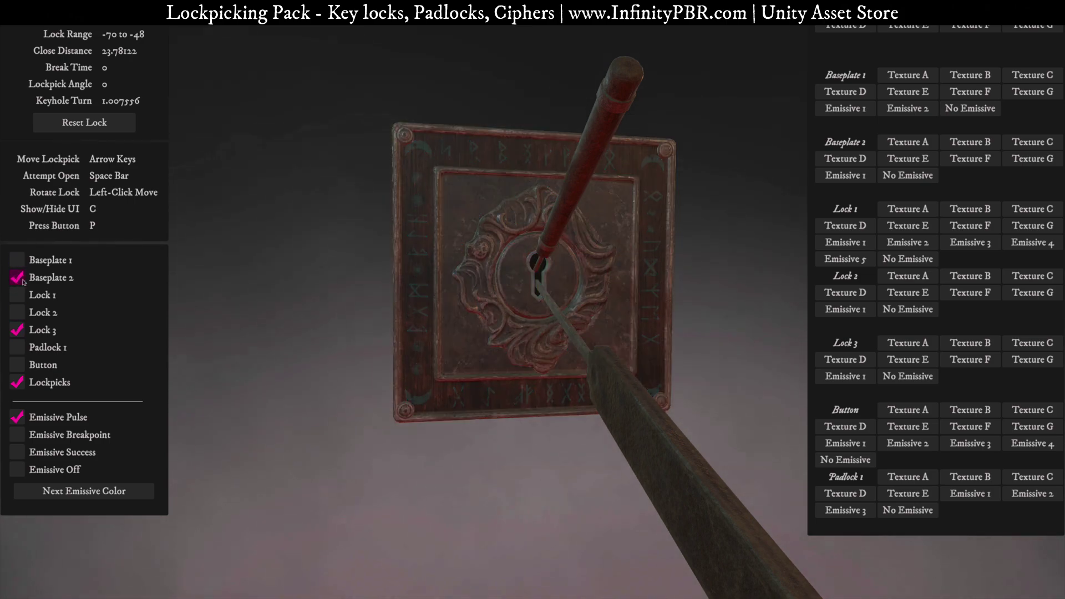
Step: Hide Baseplate 2 and replace Lock 3 with Padlock 1
left_click_drag(325, 258, 721, 261)
left_click(23, 278)
mouse_move(547, 283)
left_mouse_down()
mouse_move(416, 178)
mouse_move(1, 163)
mouse_move(555, 288)
mouse_move(599, 244)
mouse_move(541, 278)
left_mouse_up()
left_click(17, 331)
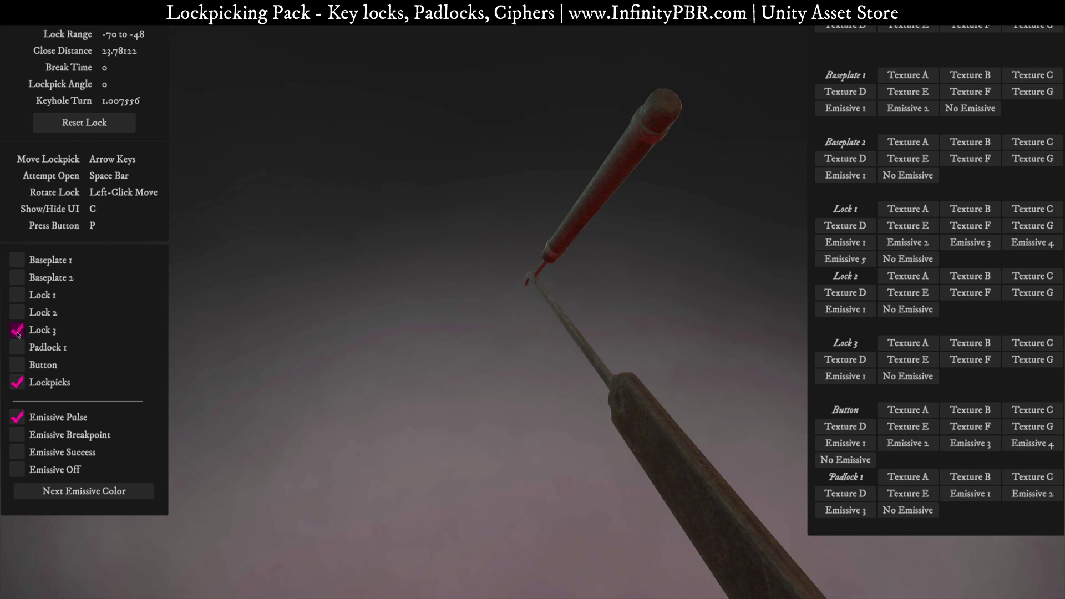
left_click(18, 348)
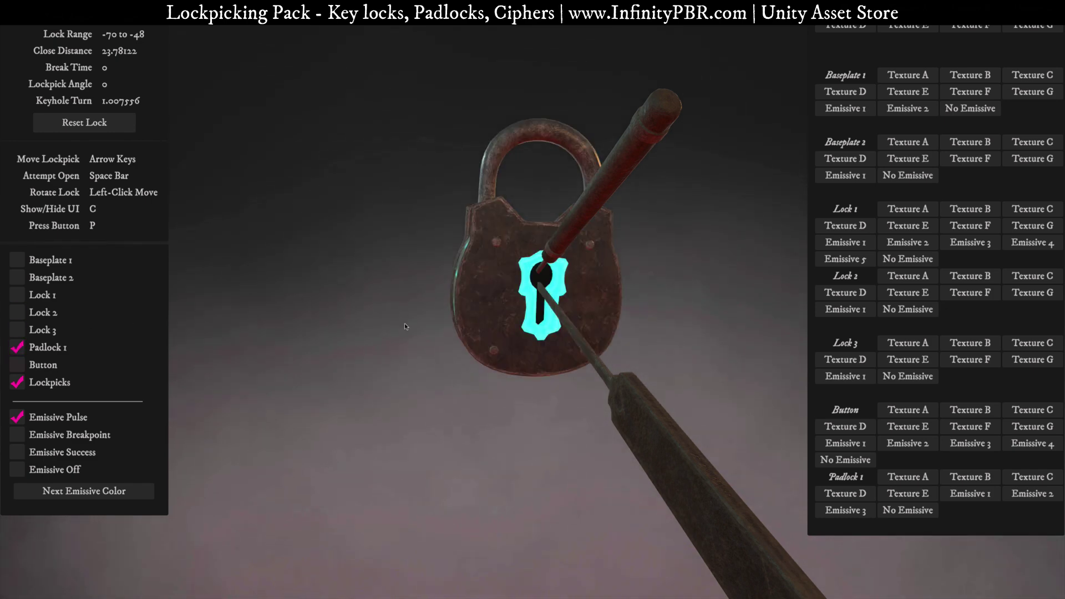
Step: Switch the glow mode to Emissive Success and try to open Padlock 1 with the lockpick
left_click(18, 450)
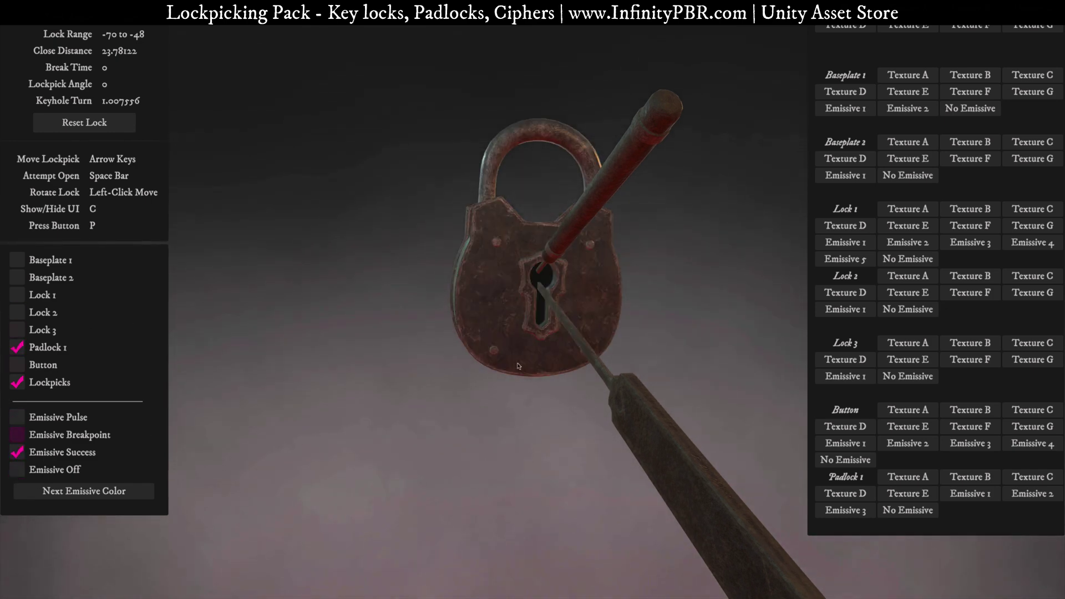
left_click_drag(475, 363, 414, 356)
key("space")
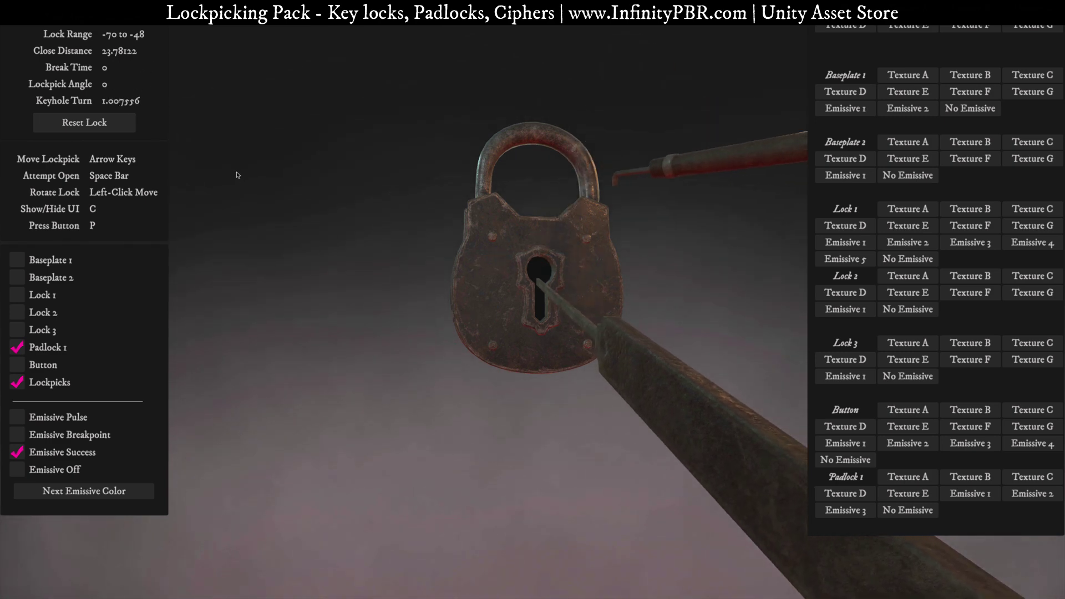
Step: Reset the lock, adjust the lockpick angle, and pick Padlock 1 open
left_click(97, 123)
left_click(100, 124)
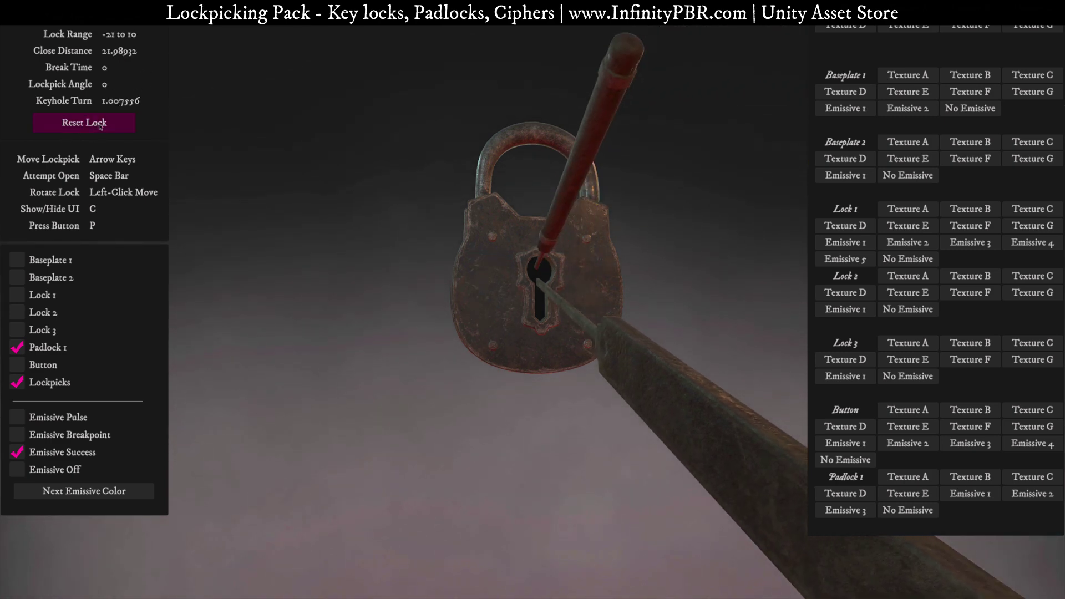
key("Right")
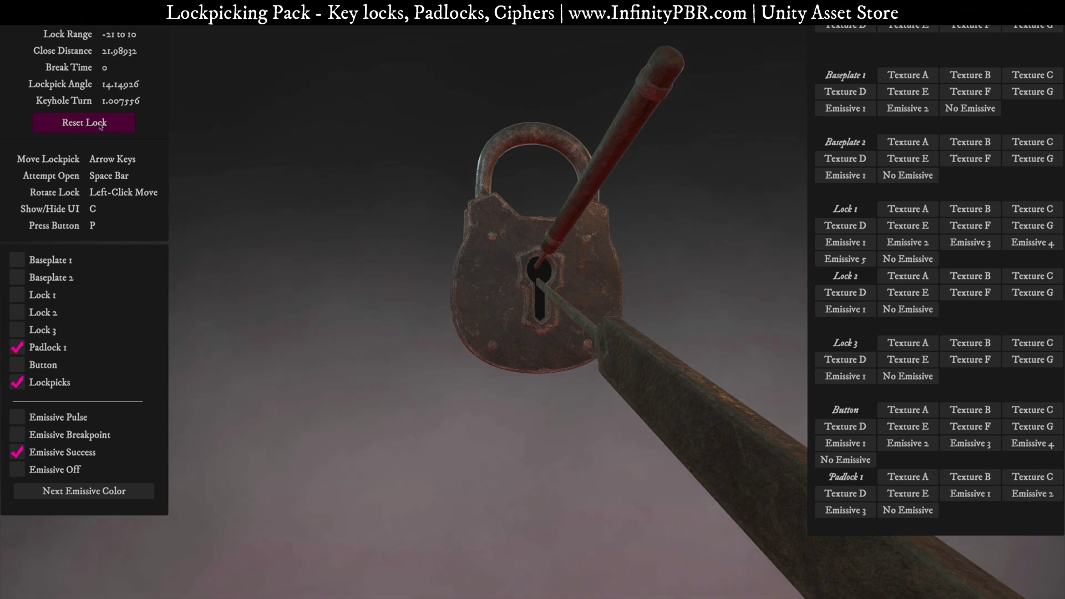
key("space")
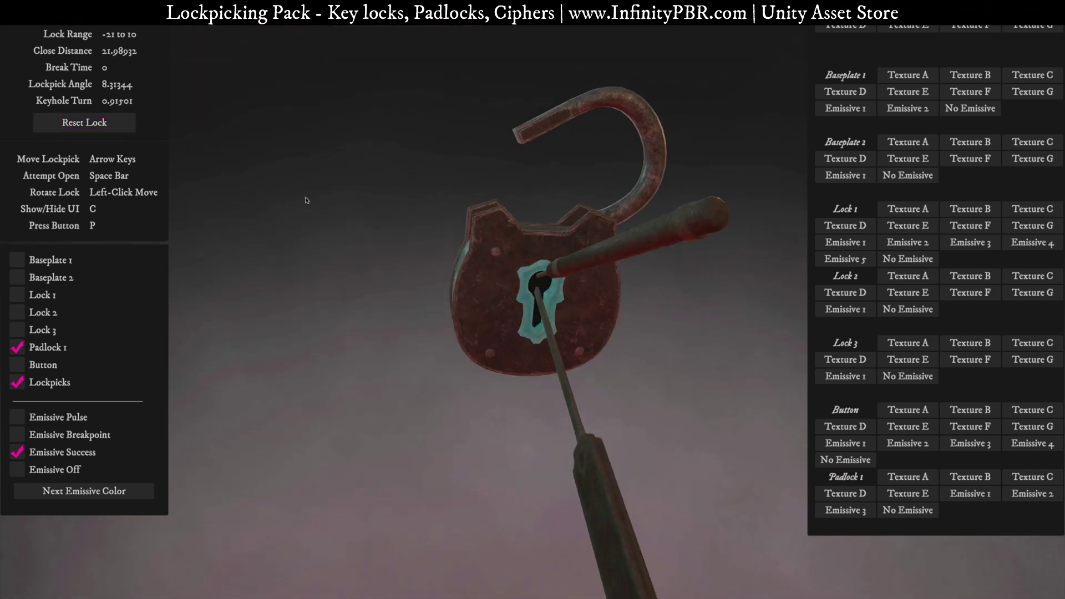
Step: Reset Padlock 1 and pick it open again with the padlock rotated to an angled view
left_click(86, 125)
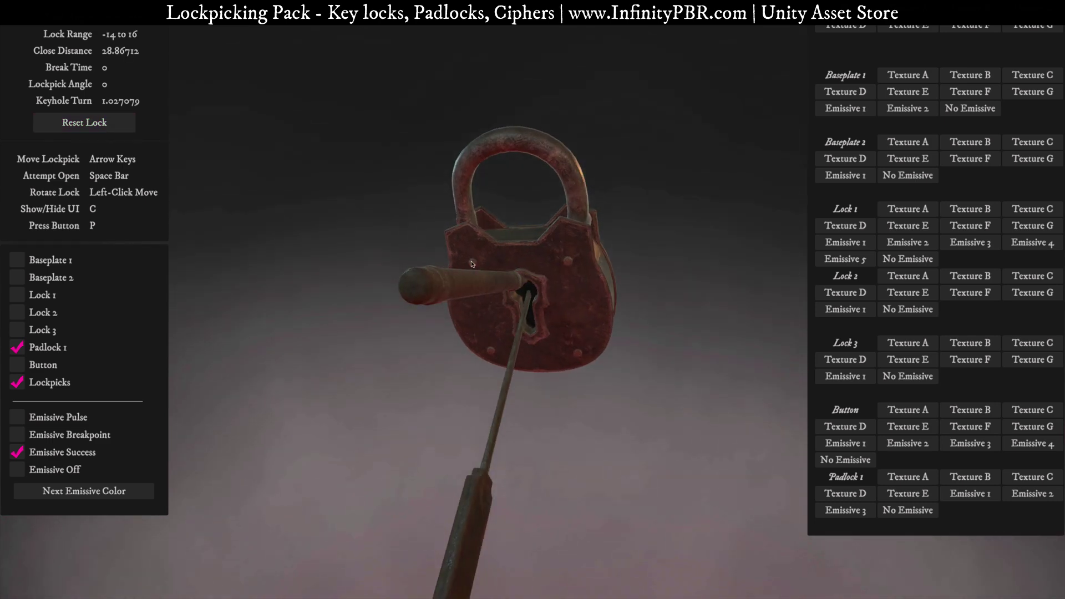
key("space")
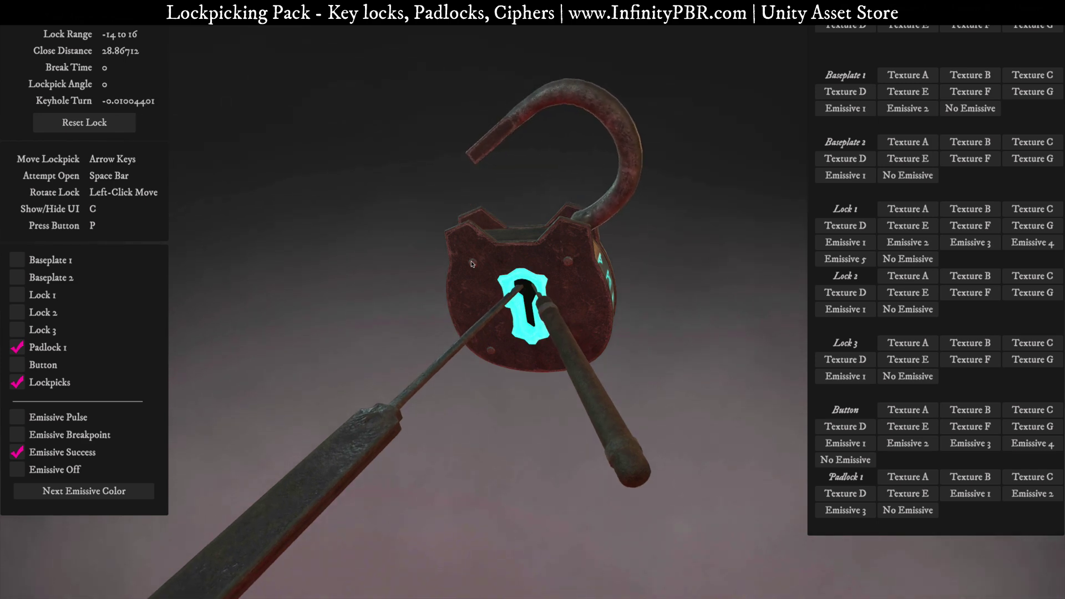
key("space")
key("space")
Step: Replace Padlock 1 and the lockpicks with the Button, and trigger its press animation from different angles
left_click_drag(603, 278, 3, 366)
left_click(18, 366)
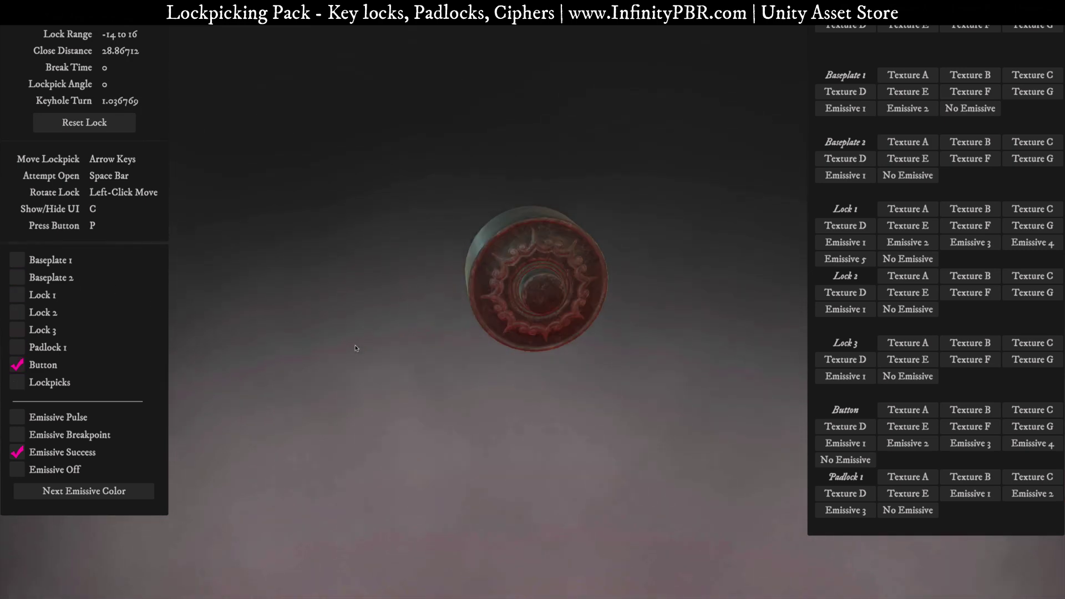
key("p")
left_click_drag(356, 348, 377, 186)
key("p")
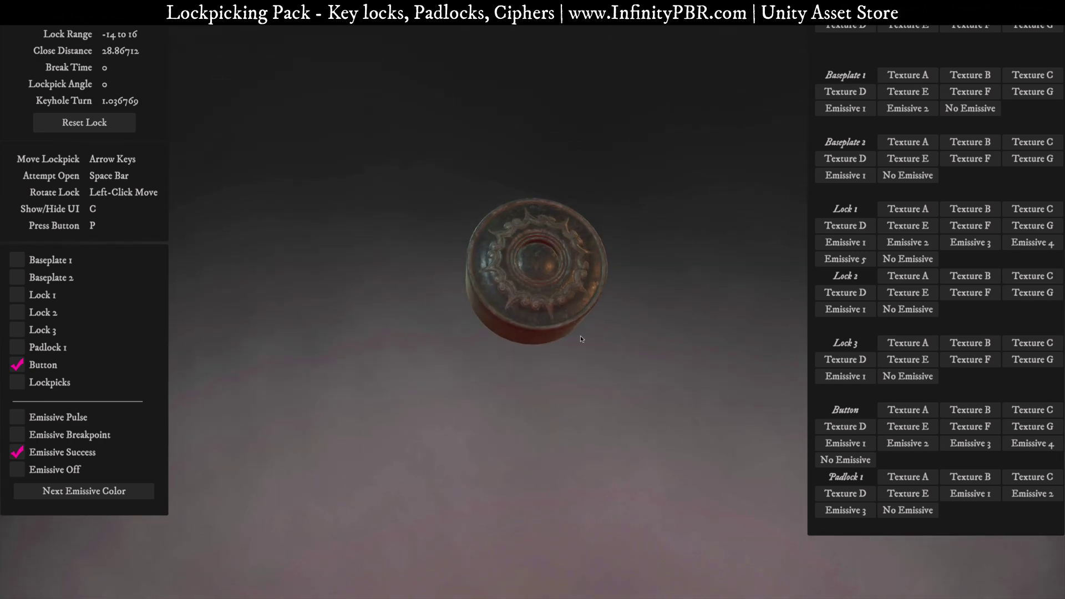
left_click_drag(599, 311, 562, 365)
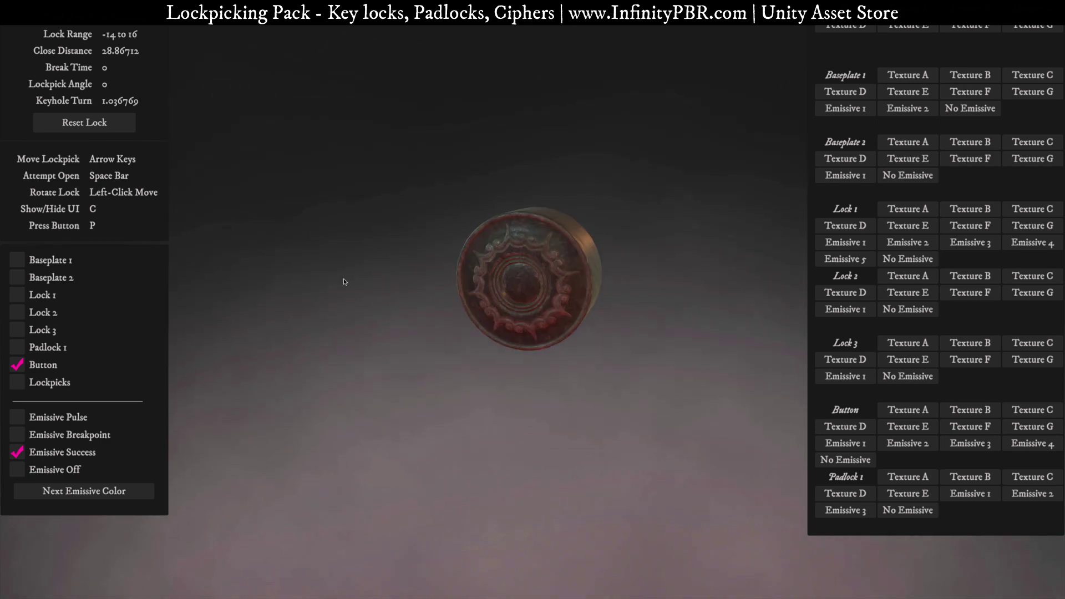
Step: Show the Button on Baseplate 2, and swap that plate for Baseplate 1
left_click(17, 277)
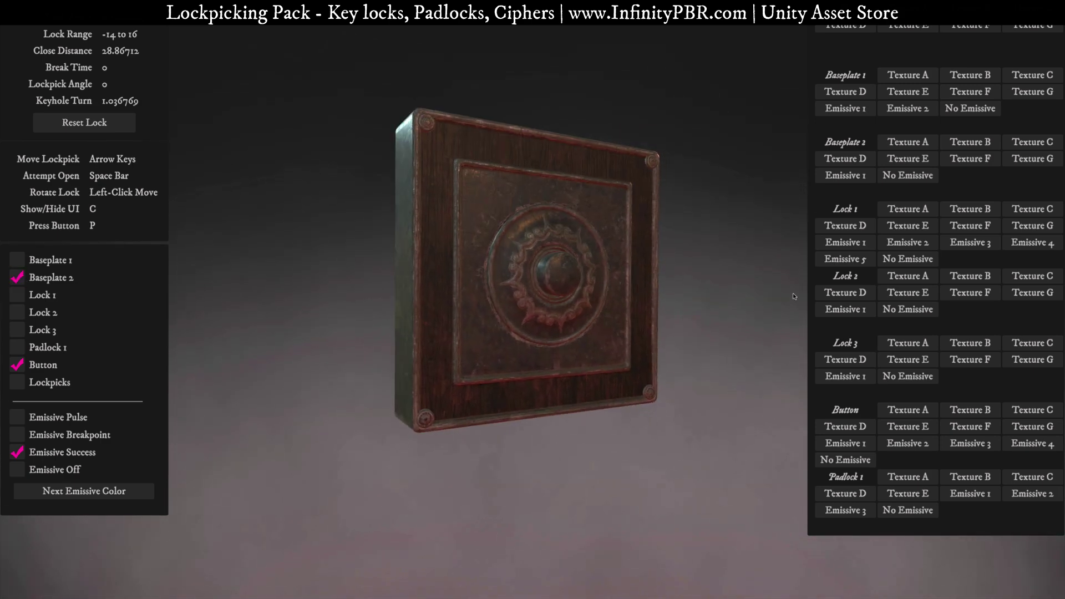
left_click(31, 262)
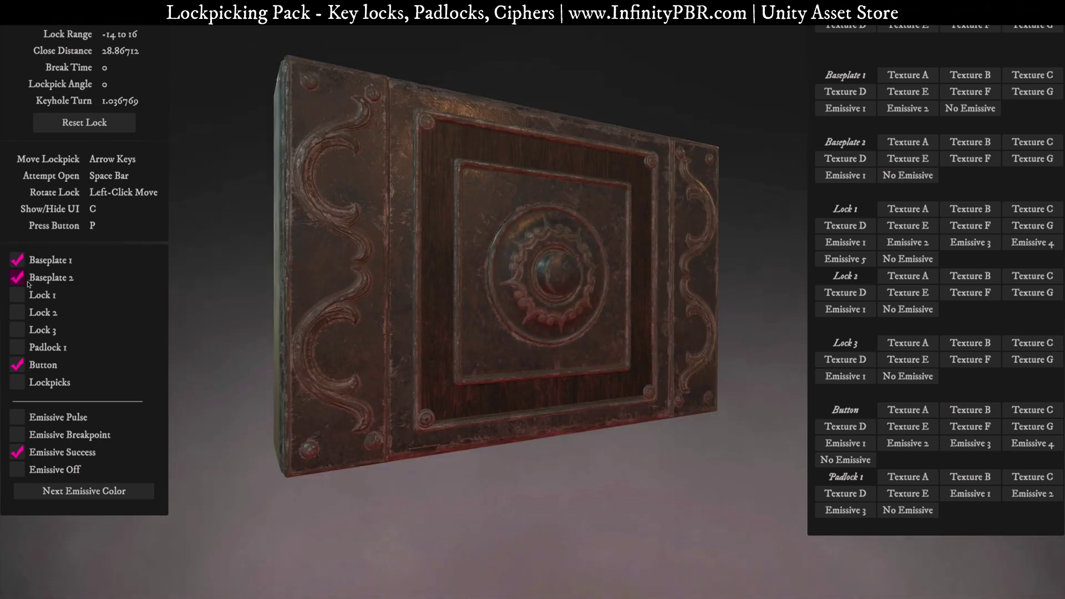
left_click(17, 278)
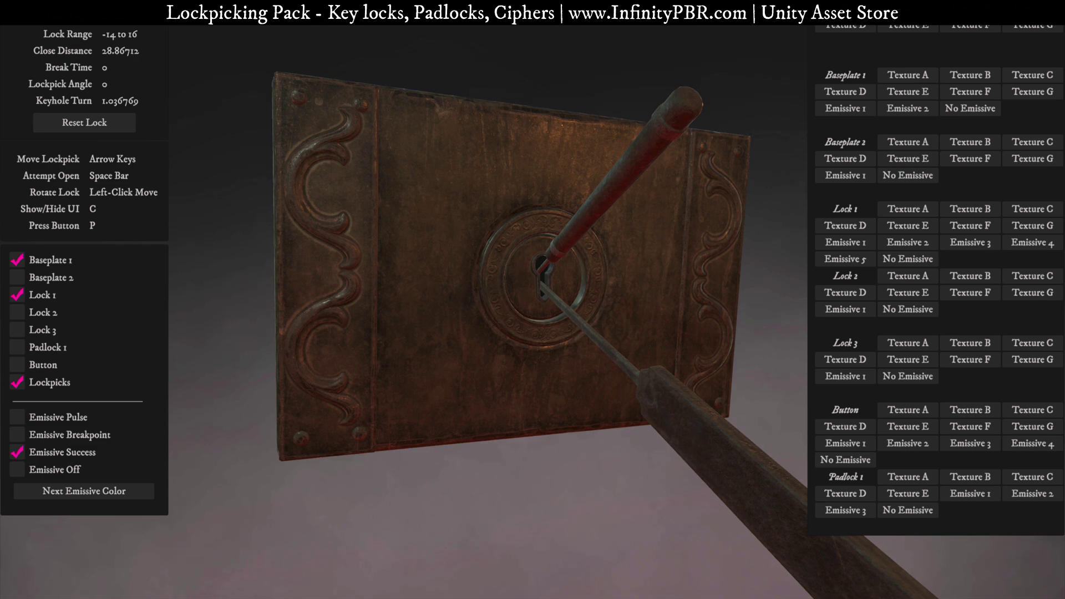
Step: Cycle all meshes through textures including D, E, F and G with Lock 1 on Baseplate 1, rotating the assembly to inspect each
left_click_drag(557, 274, 430, 235)
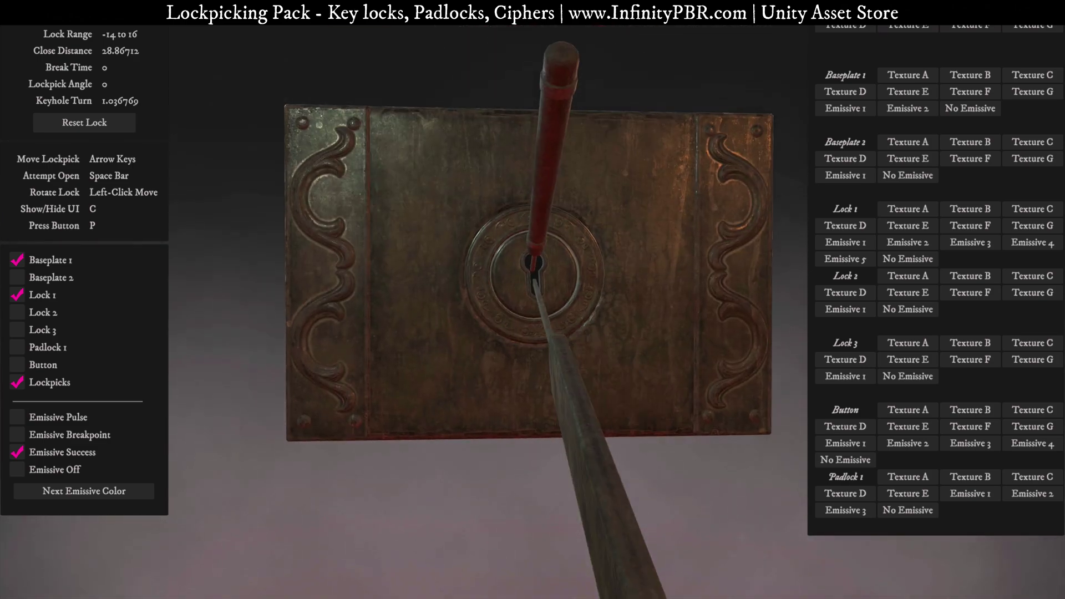
left_click(957, 26)
left_click_drag(683, 299, 643, 286)
left_click(845, 26)
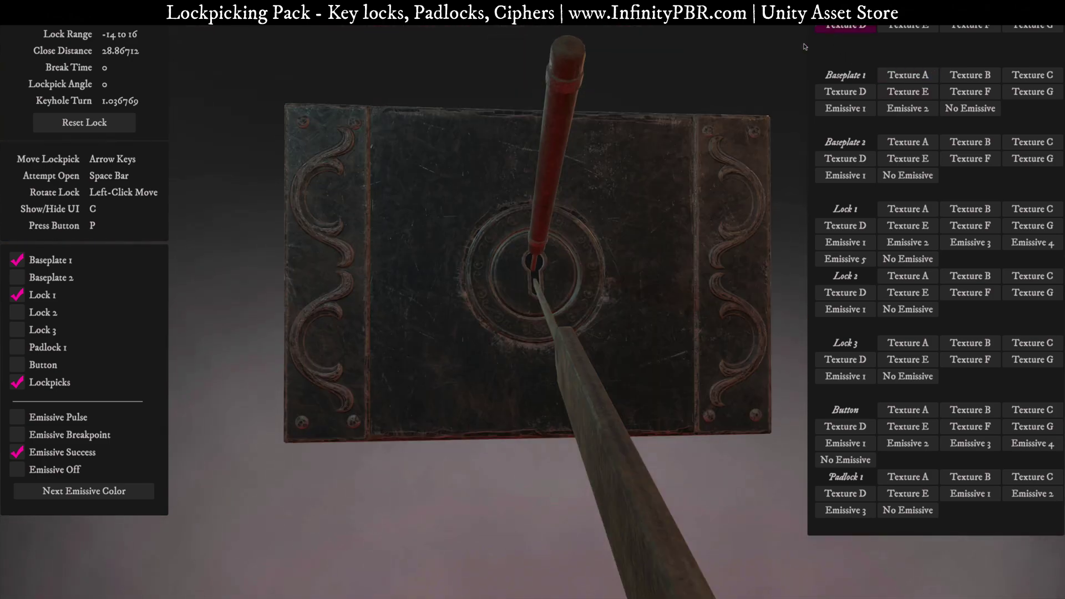
left_click_drag(748, 82, 384, 127)
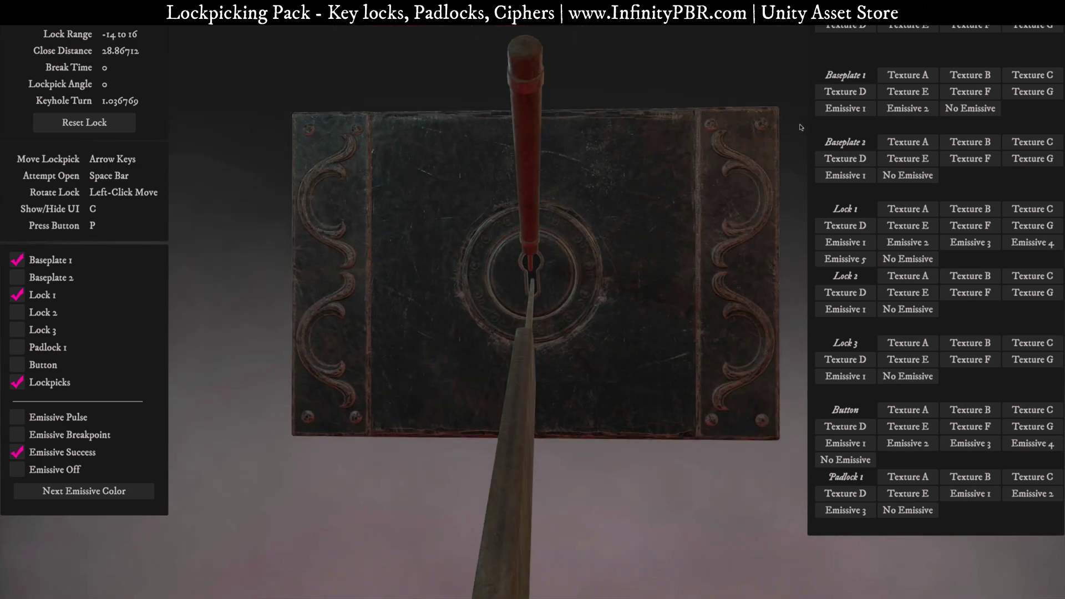
left_click(915, 31)
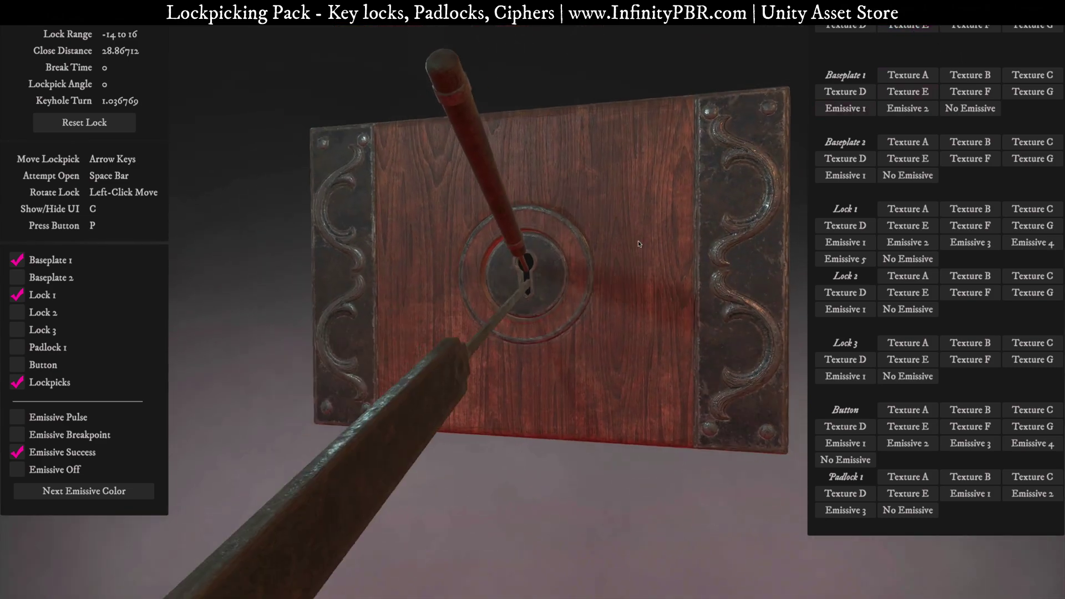
left_click(961, 28)
left_click_drag(685, 181, 706, 285)
left_click(1033, 27)
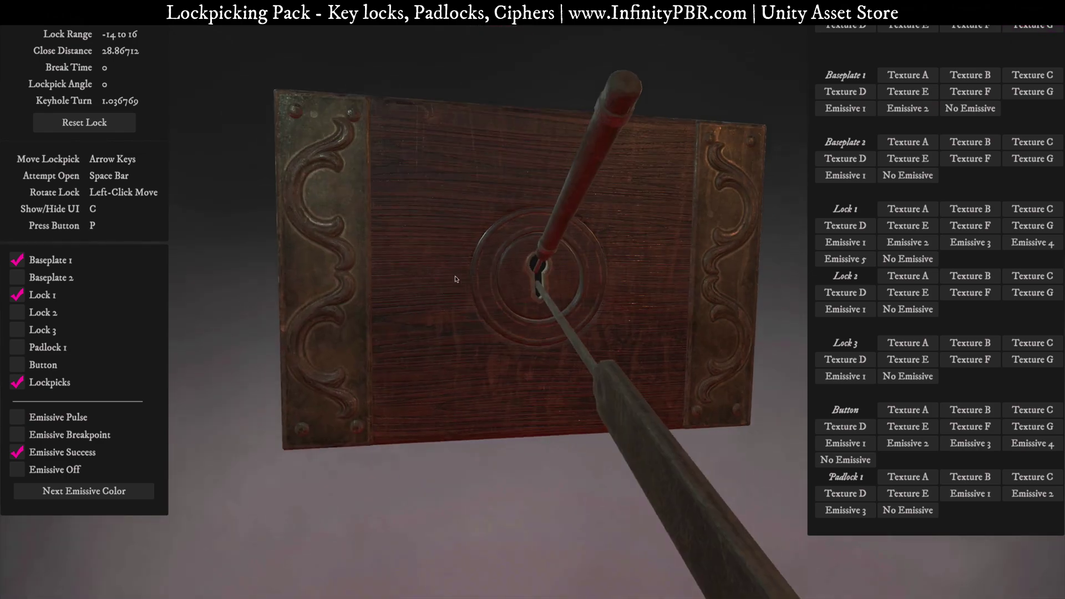
Step: Replace Lock 1 on Baseplate 1 with Lock 2, and swap that lock for Lock 3
left_click(17, 320)
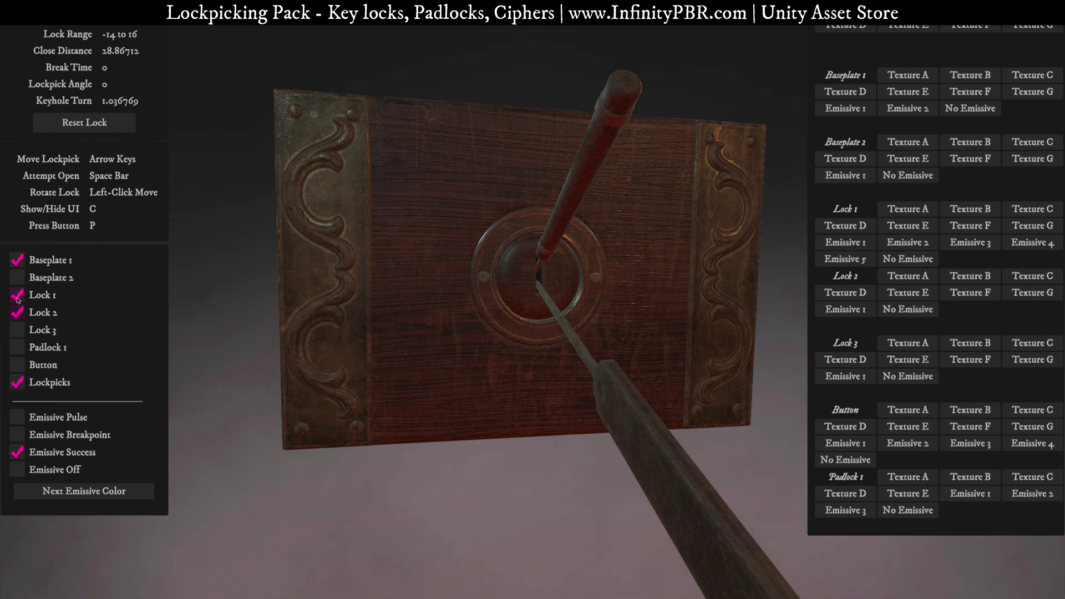
left_click(18, 299)
left_click(17, 308)
left_click(17, 331)
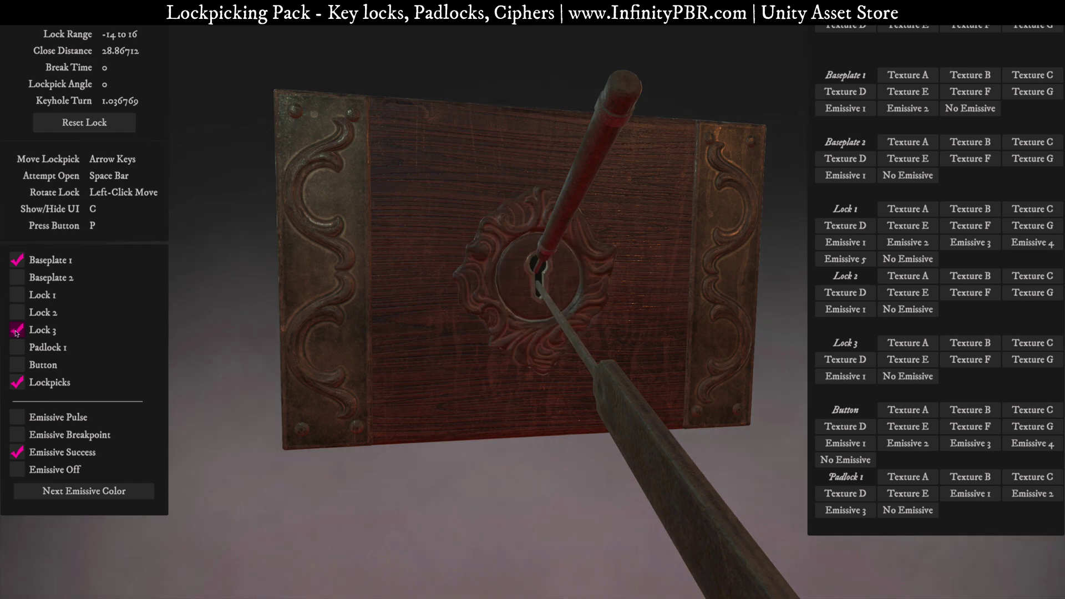
Step: Switch Lock 3 back to Lock 2, and replace Baseplate 1 with Baseplate 2
left_click(17, 331)
left_click(17, 313)
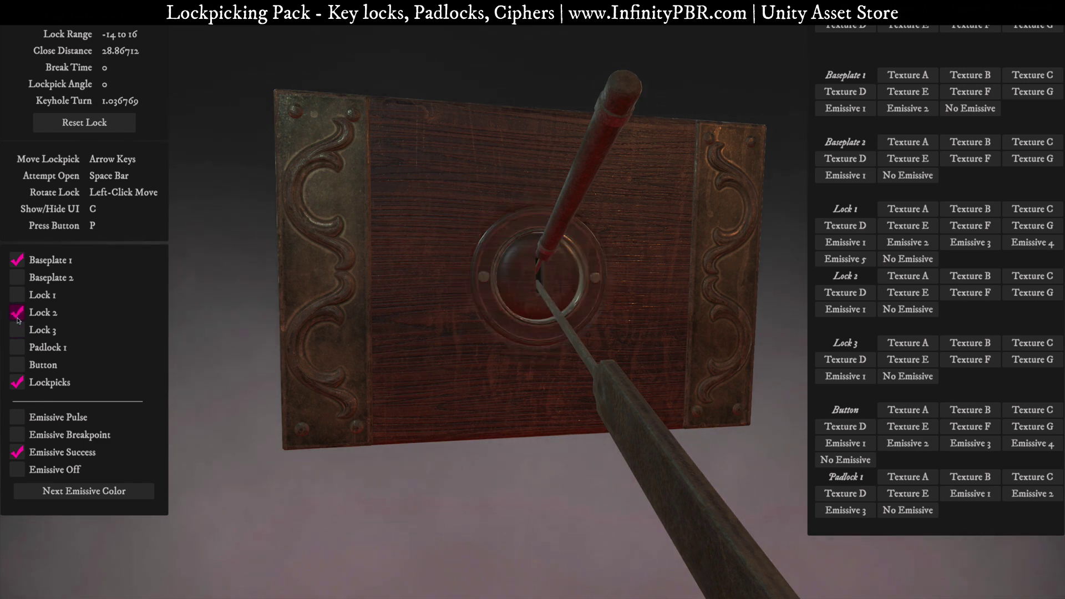
left_click(17, 277)
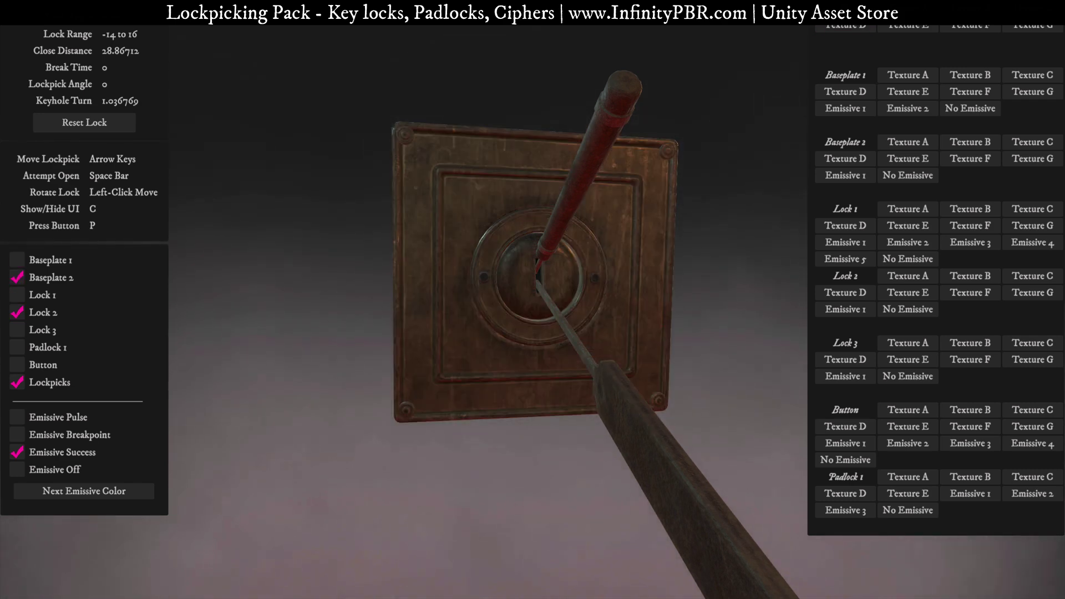
Step: Cycle all meshes through Textures D, E, F and G with Lock 2 on Baseplate 2, and settle on Texture D
left_click(846, 28)
left_click(905, 26)
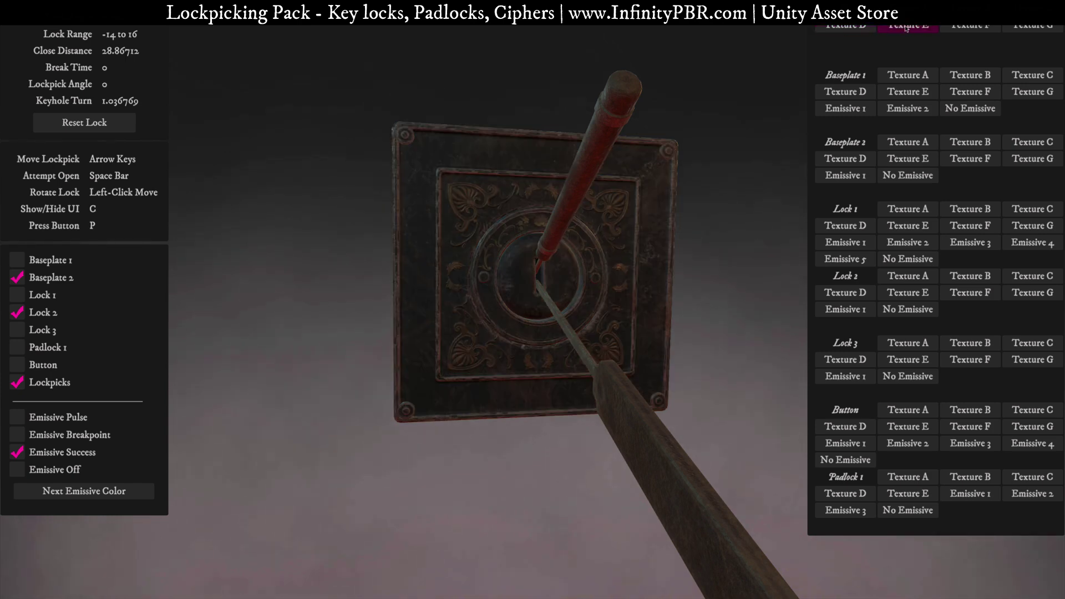
left_click(962, 27)
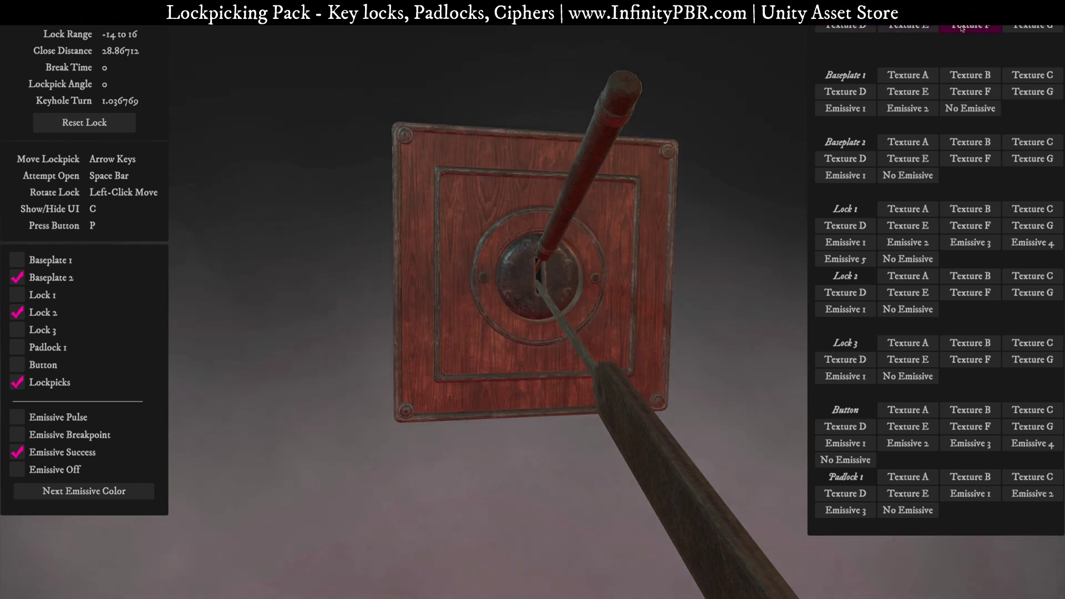
left_click(1032, 27)
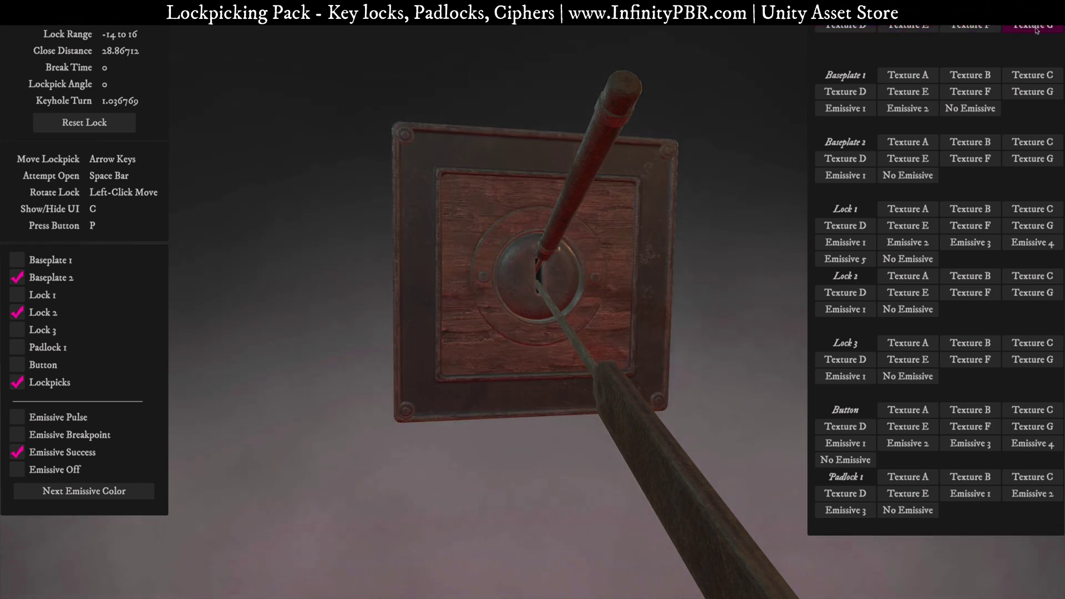
left_click(902, 28)
left_click(980, 27)
left_click(852, 27)
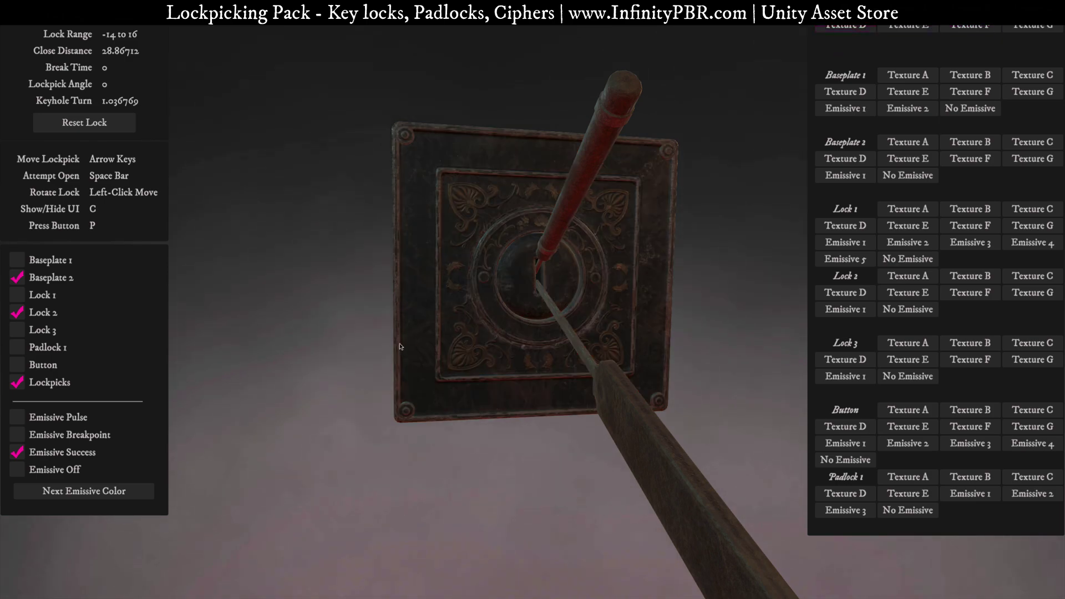
left_click_drag(528, 321, 515, 301)
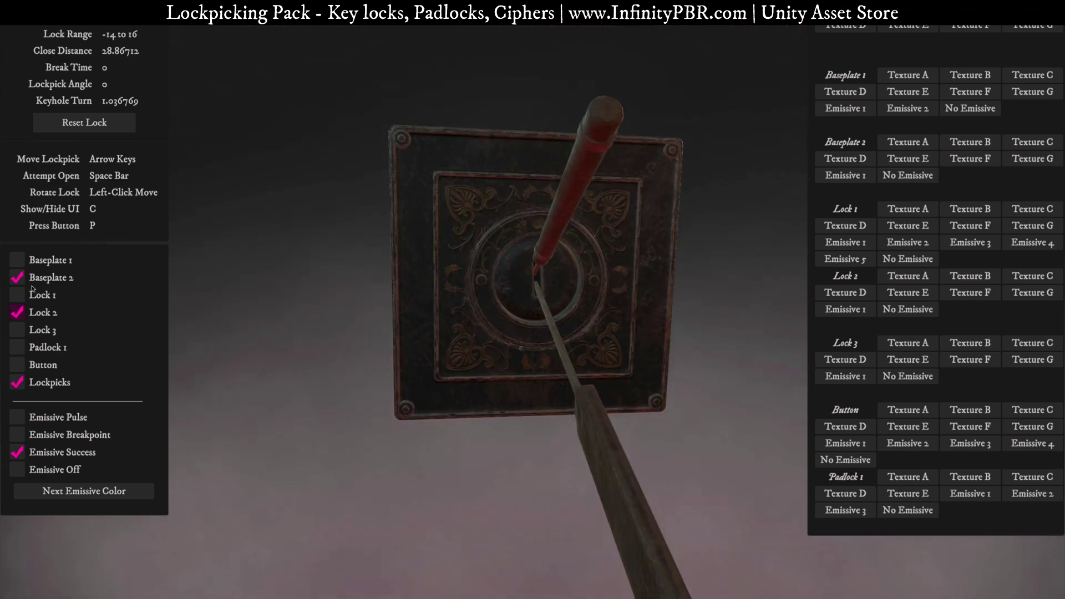
Step: Replace Lock 2 with Lock 3, and add Baseplate 1 behind Baseplate 2
left_click(18, 331)
left_click(18, 315)
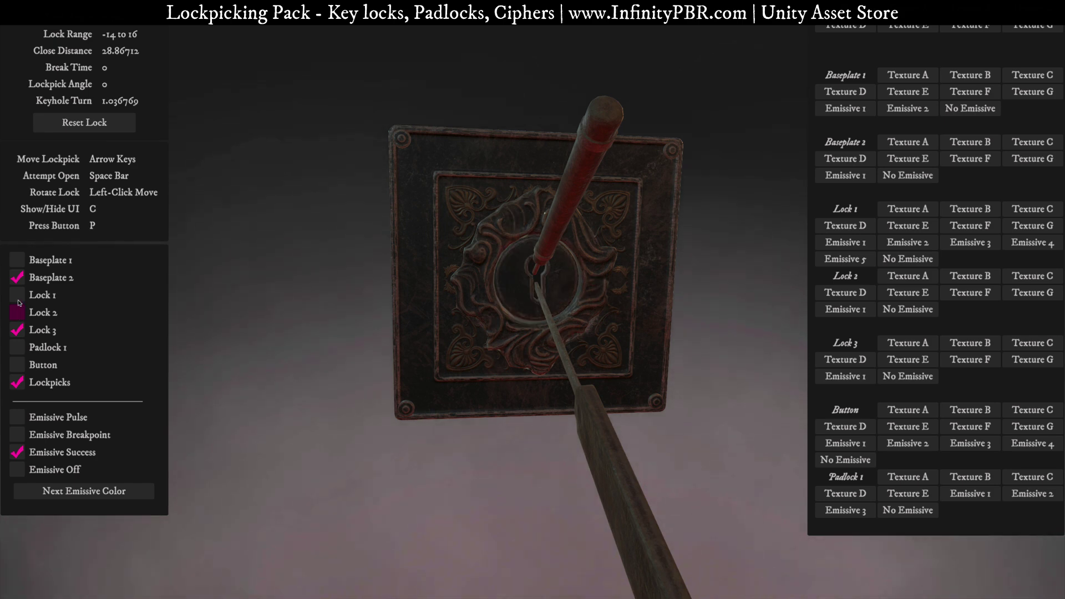
left_click(17, 261)
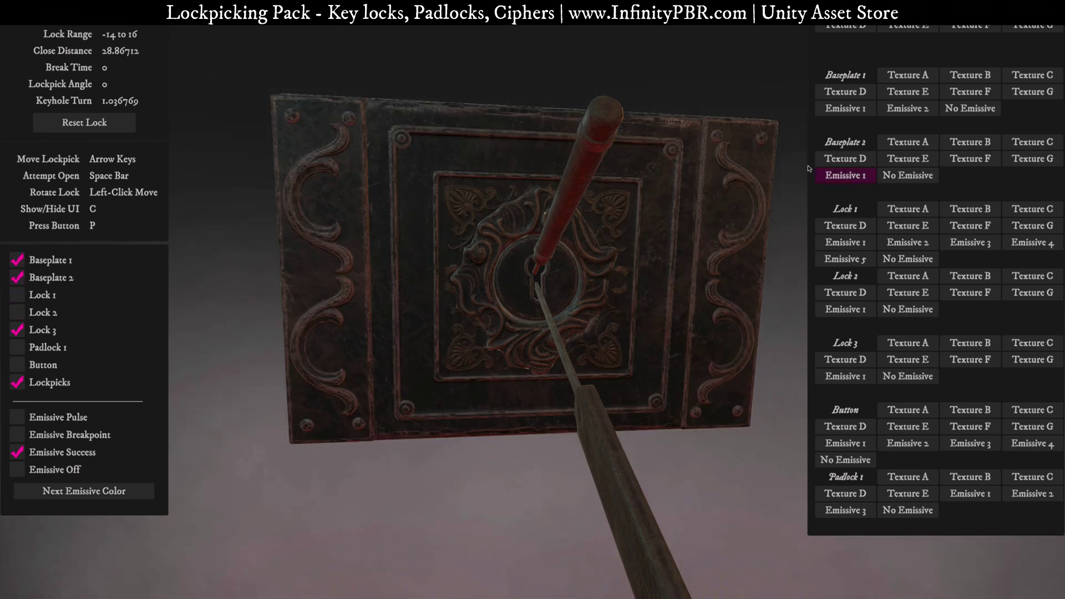
Step: Cycle all meshes of the stacked baseplates and Lock 3 through the textures up to Texture G, rotating the assembly to inspect them
left_click(907, 26)
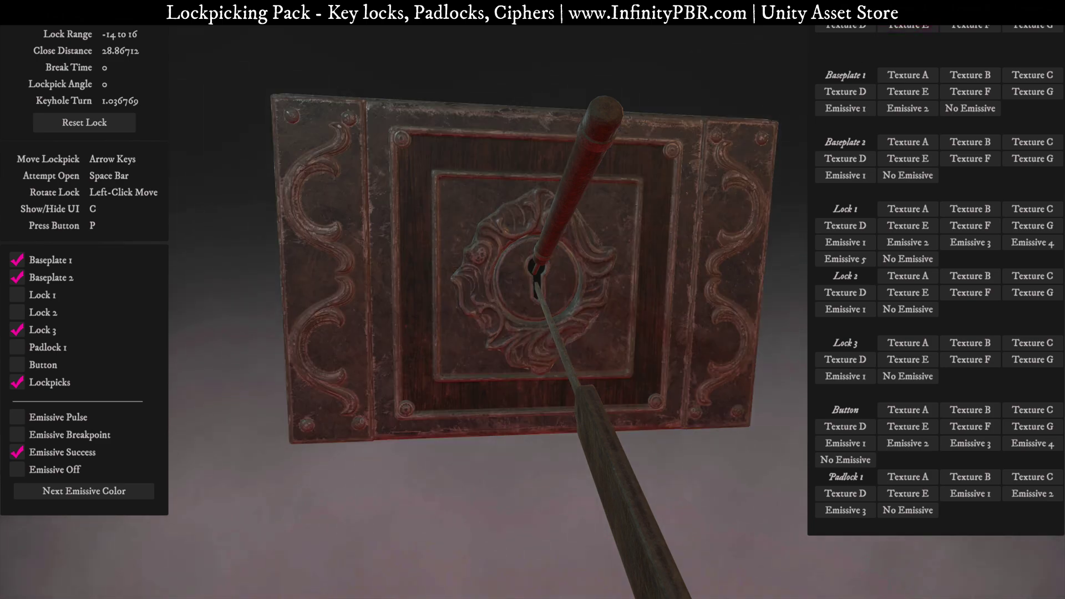
left_click(908, 27)
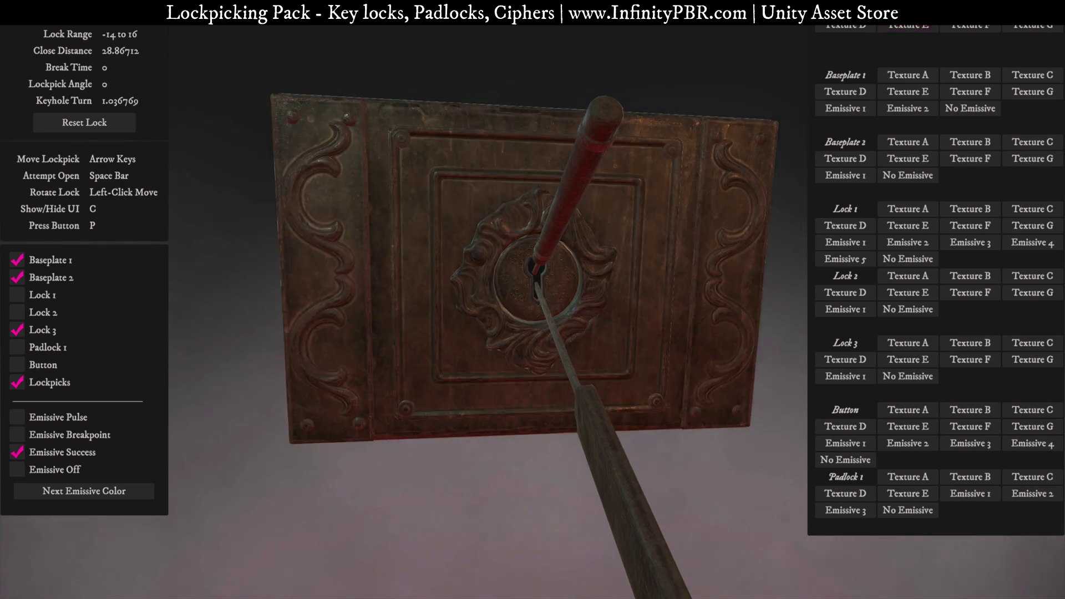
left_click(907, 26)
left_click_drag(721, 111, 580, 157)
left_click(846, 27)
left_click_drag(665, 199, 527, 177)
left_click(907, 27)
left_click_drag(436, 241, 721, 139)
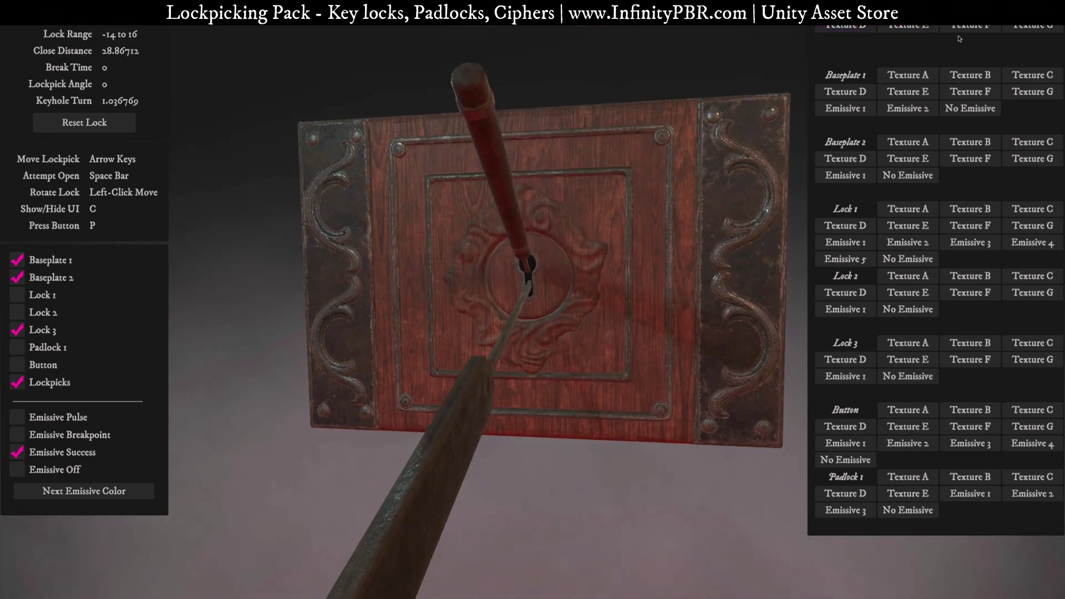
left_click(962, 28)
left_click_drag(631, 296, 389, 310)
left_click(1032, 28)
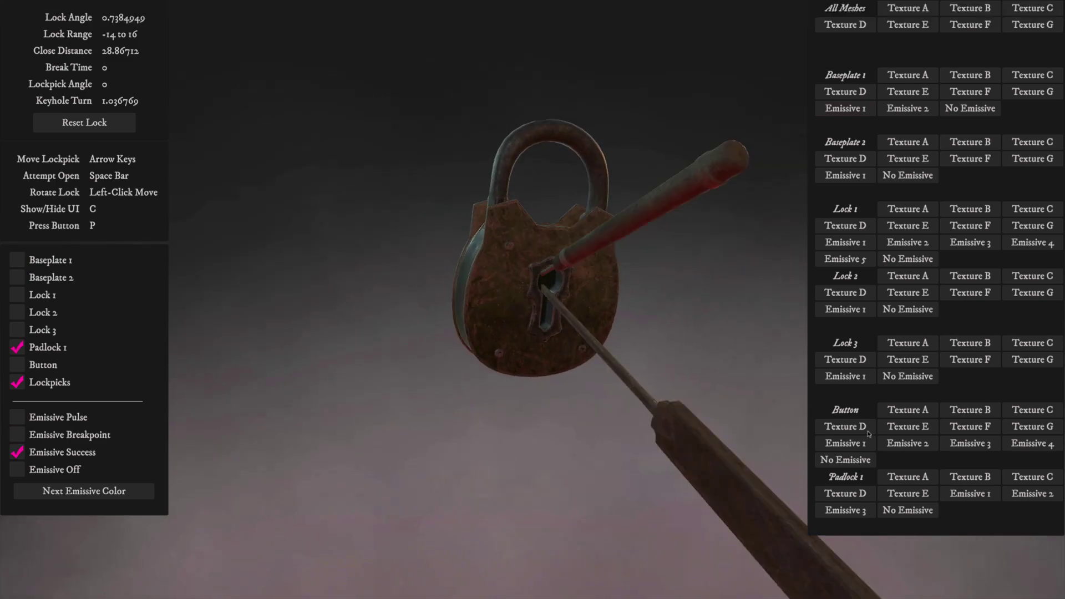
Step: Cycle all meshes through Textures A to E with the padlock and lockpicks shown, rotating the padlock to inspect each look
left_click_drag(421, 311, 843, 147)
left_click(904, 9)
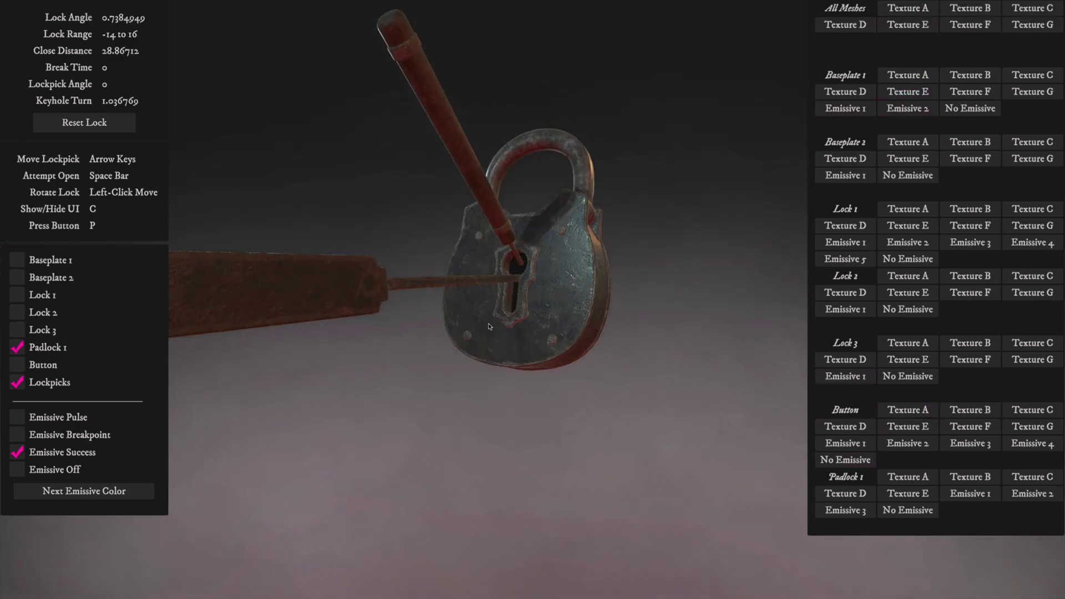
left_click_drag(486, 327, 771, 299)
left_click(968, 9)
left_click(1032, 7)
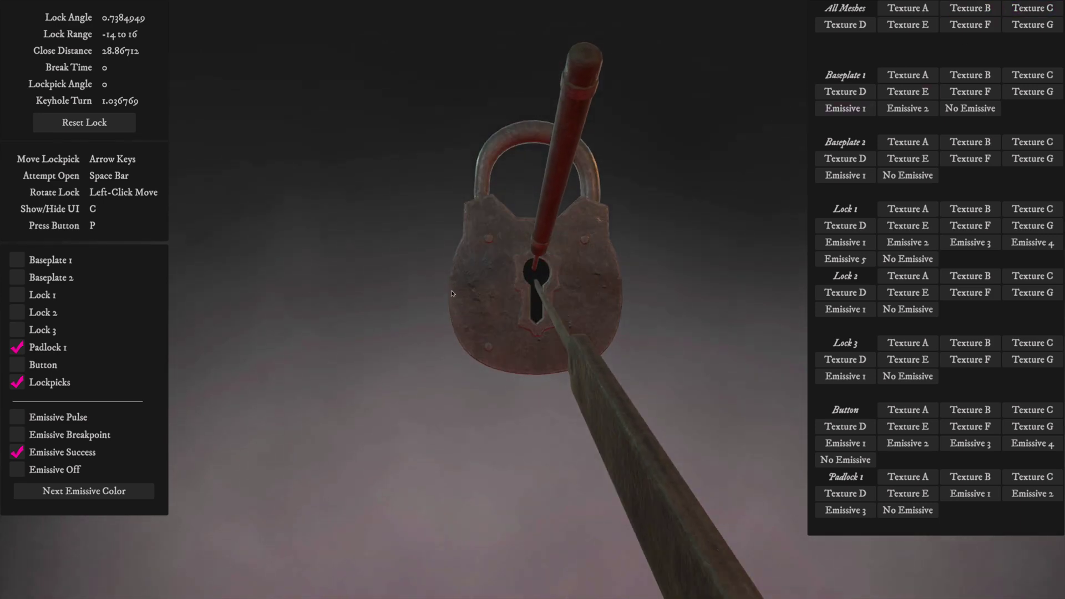
left_click_drag(777, 122, 400, 233)
left_click(849, 27)
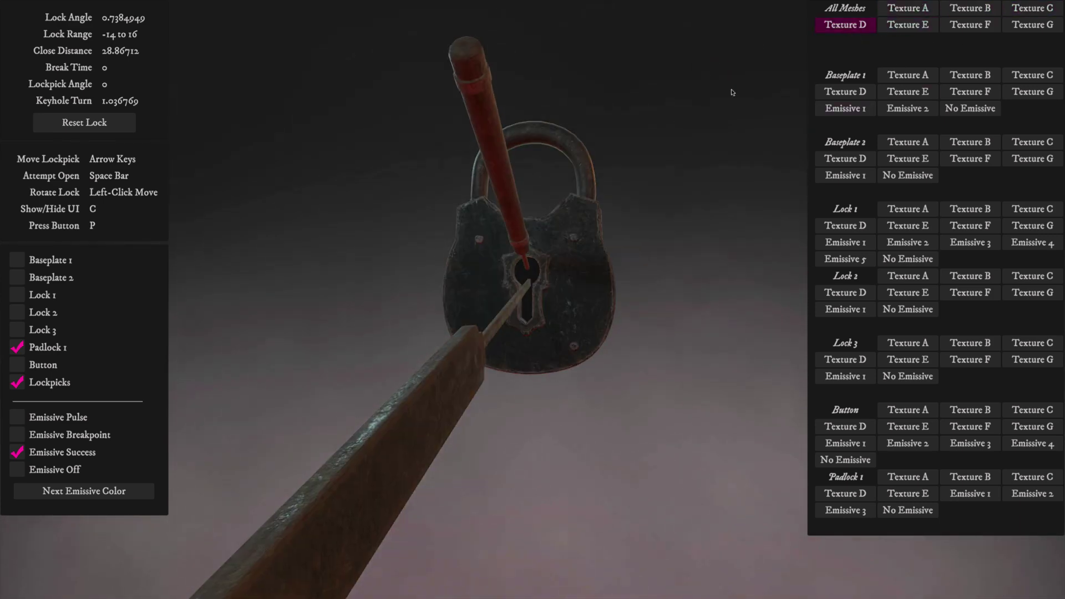
left_click_drag(607, 255, 895, 310)
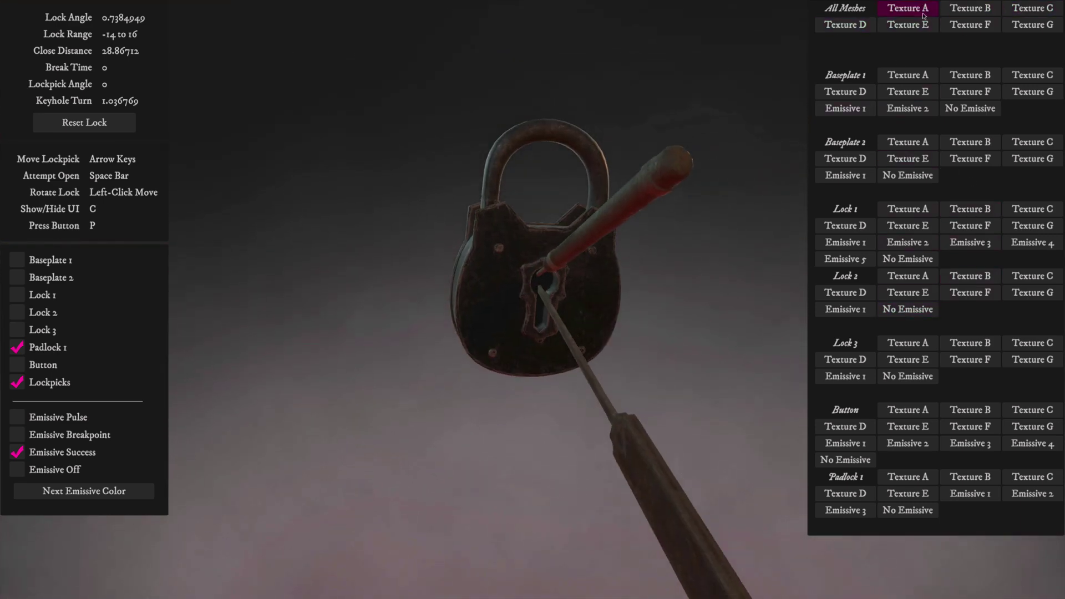
left_click(903, 24)
left_click_drag(559, 255, 858, 82)
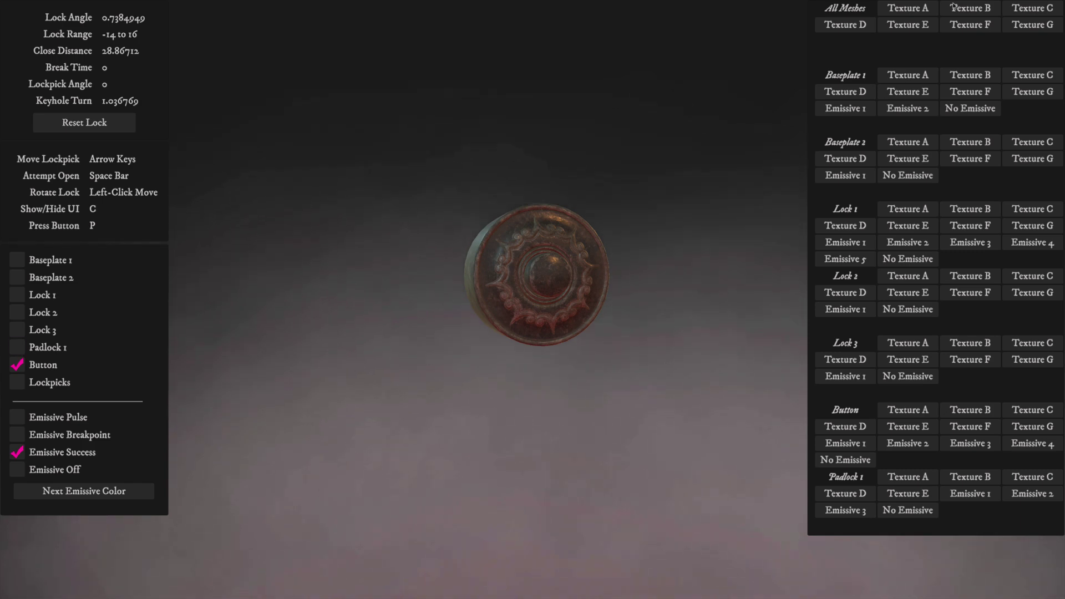
Step: Cycle all meshes through Textures B, D, E, F and G with only the button shown, rotating it between textures
left_click(970, 8)
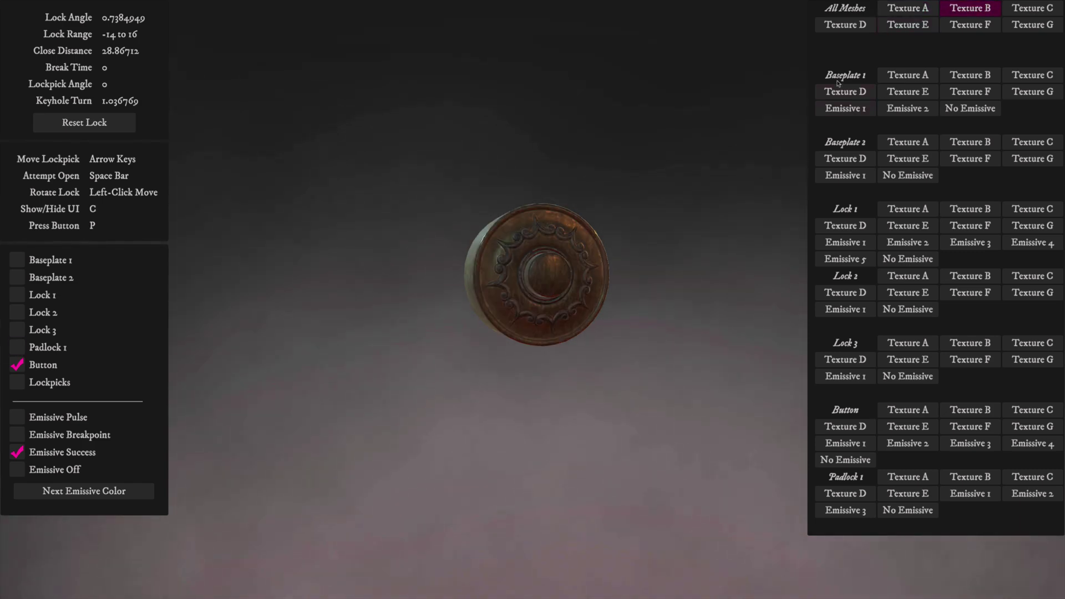
left_click_drag(320, 190, 571, 275)
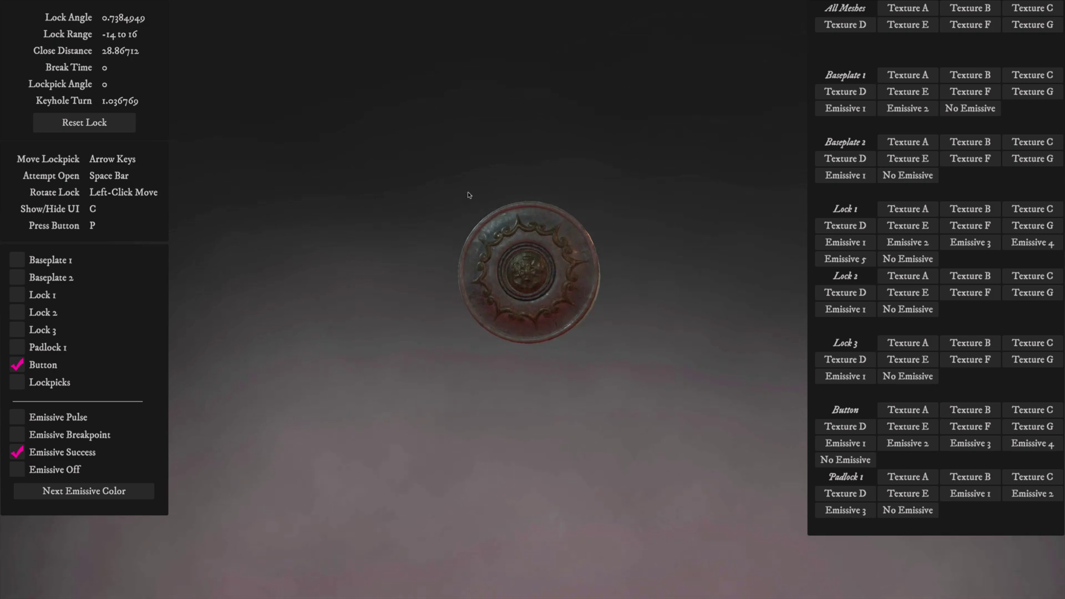
left_click(845, 25)
left_click(860, 28)
left_click_drag(535, 254, 718, 326)
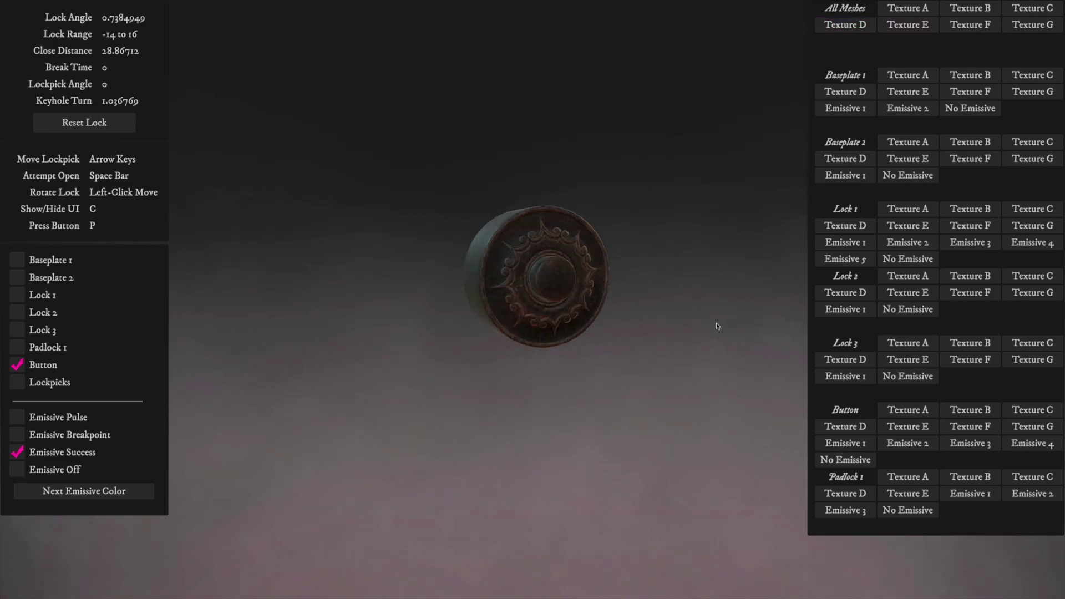
left_click(920, 26)
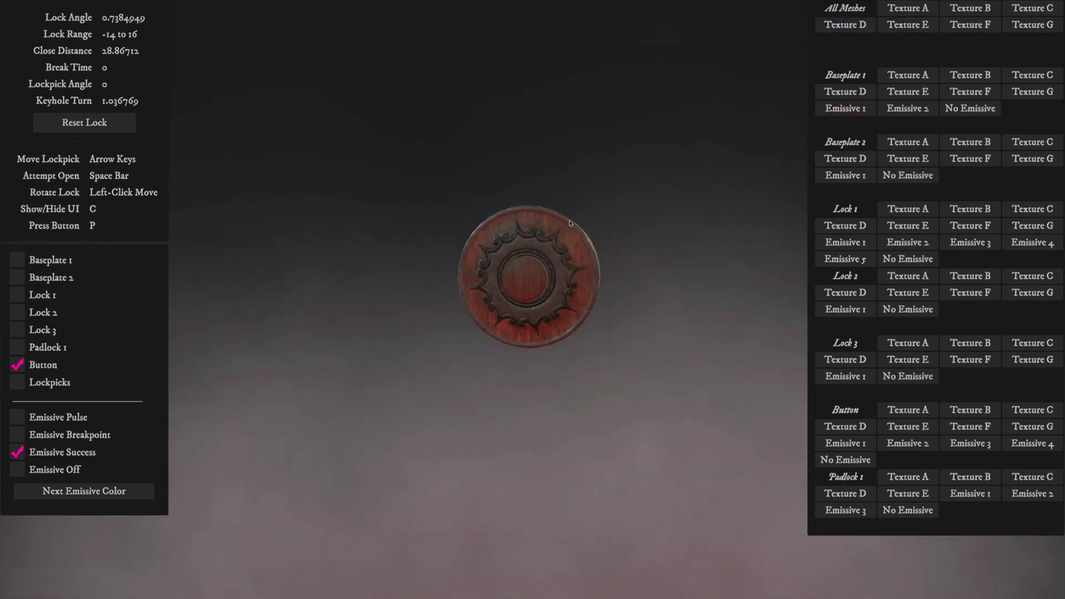
left_click(972, 28)
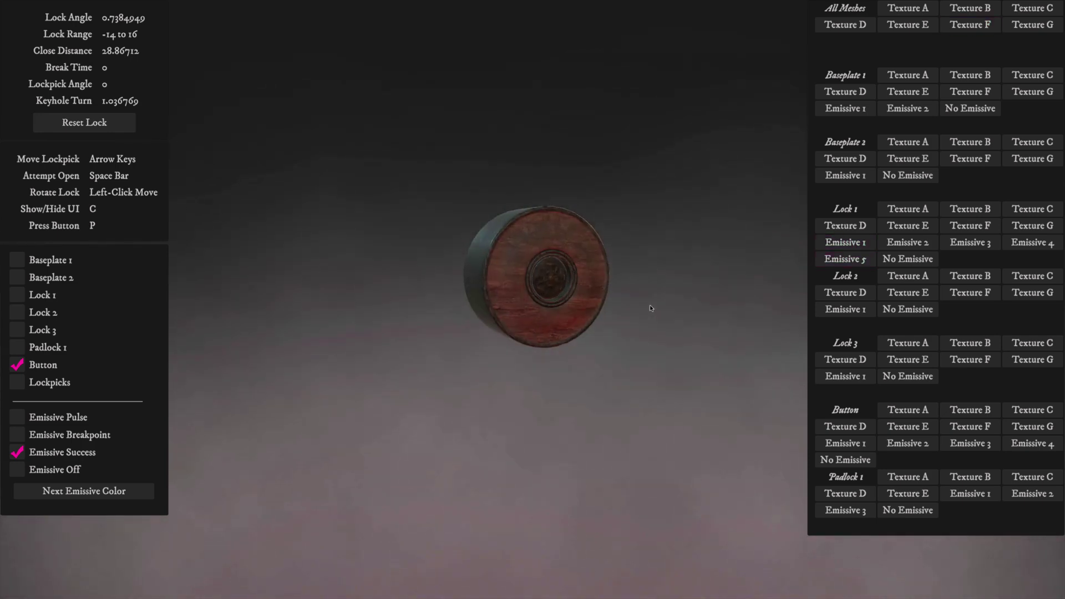
left_click(1035, 26)
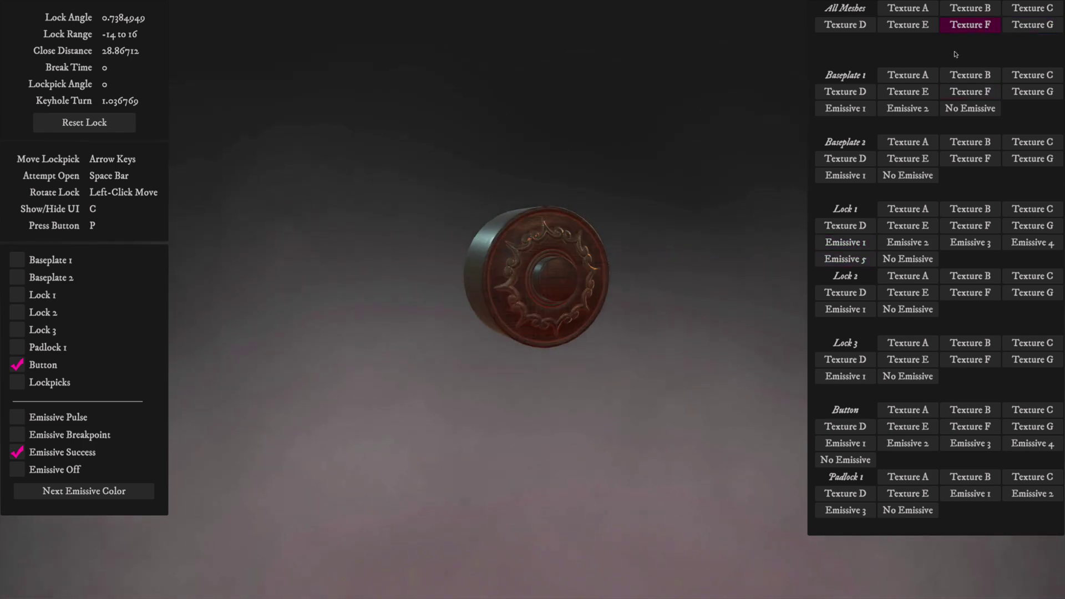
Step: Rotate the button model, play its press animation, and set all meshes to Texture A
left_click_drag(525, 311, 327, 216)
key("p")
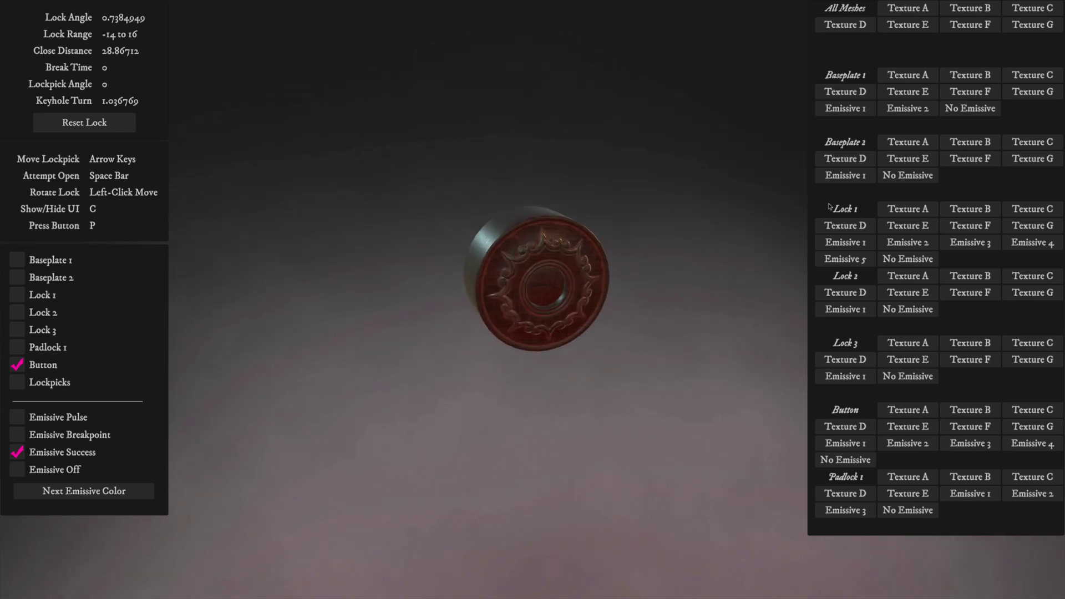
left_click(907, 8)
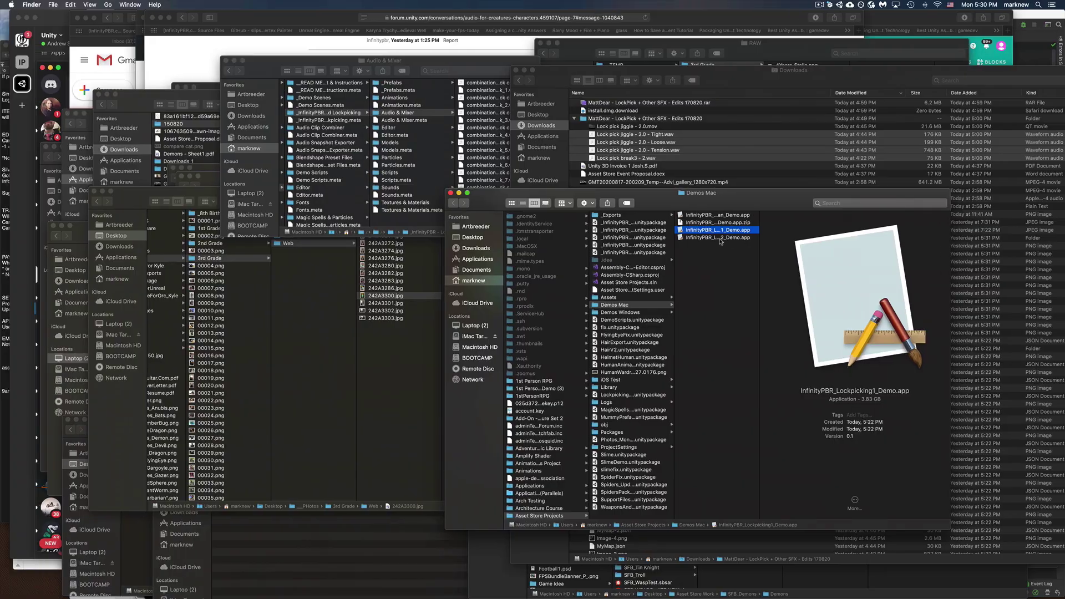
Step: Launch the second Lockpicking demo app from the Demos Mac folder, and rotate the cipher lock to inspect it
double_click(719, 238)
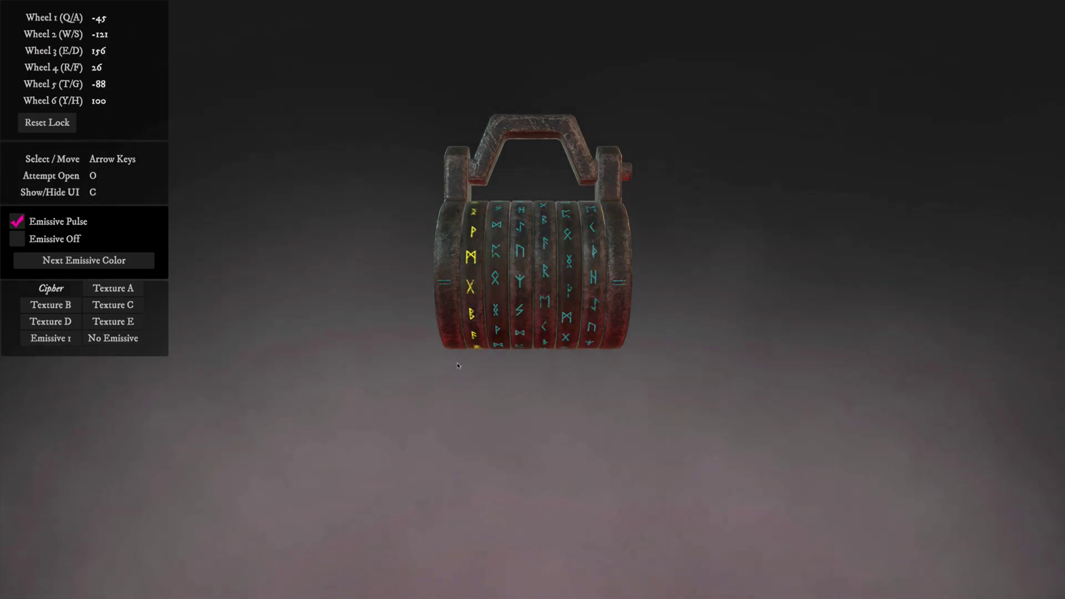
left_click_drag(527, 338, 362, 395)
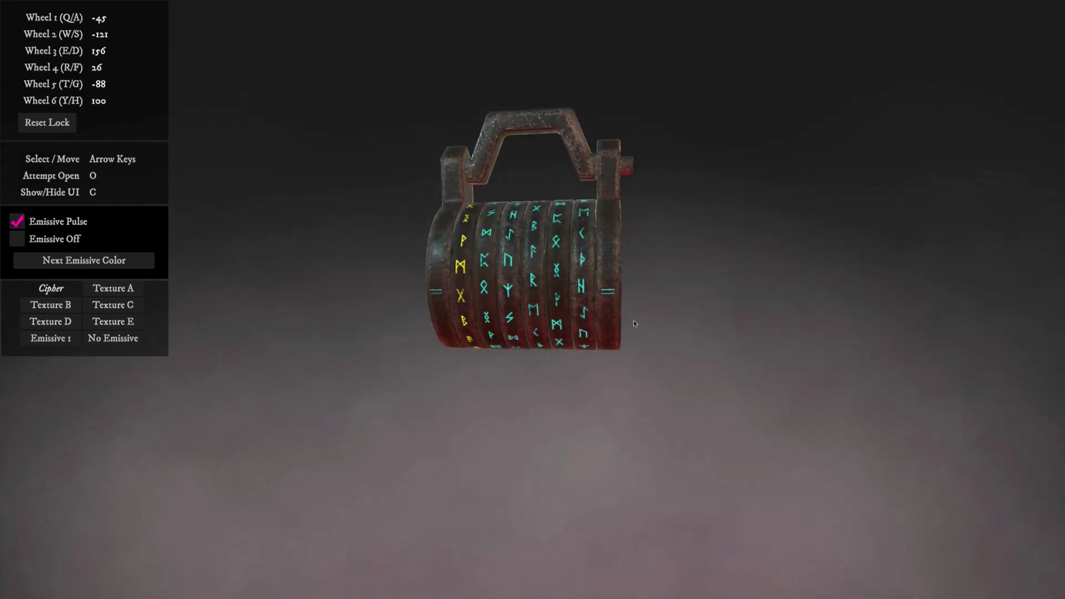
left_click_drag(621, 323, 610, 344)
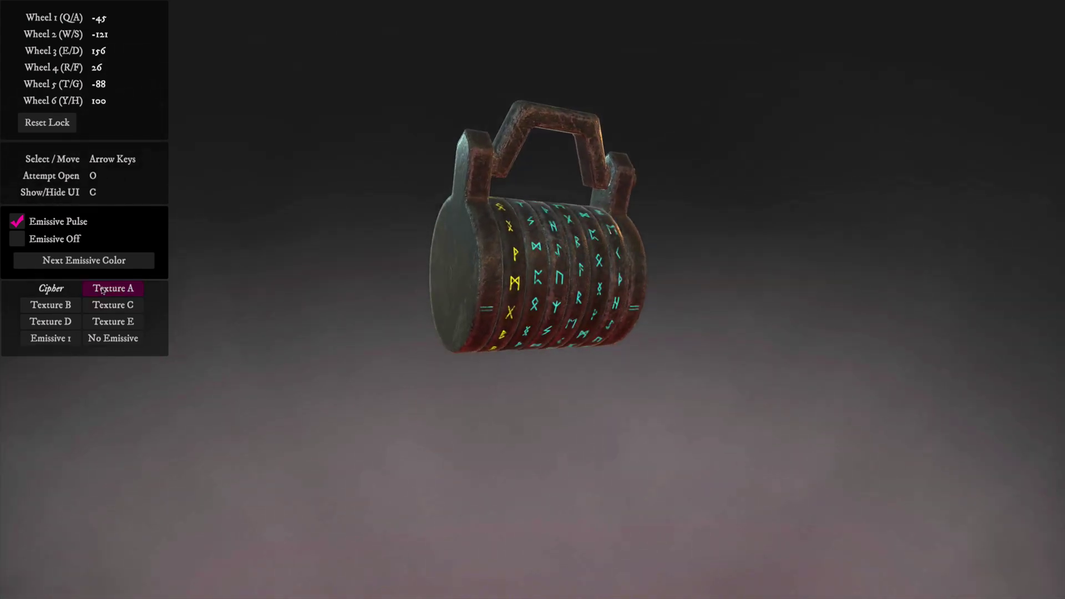
Step: Cycle the cipher through its textures up to Texture D and Texture E, rotating it to inspect the surfaces
left_click_drag(458, 306, 198, 301)
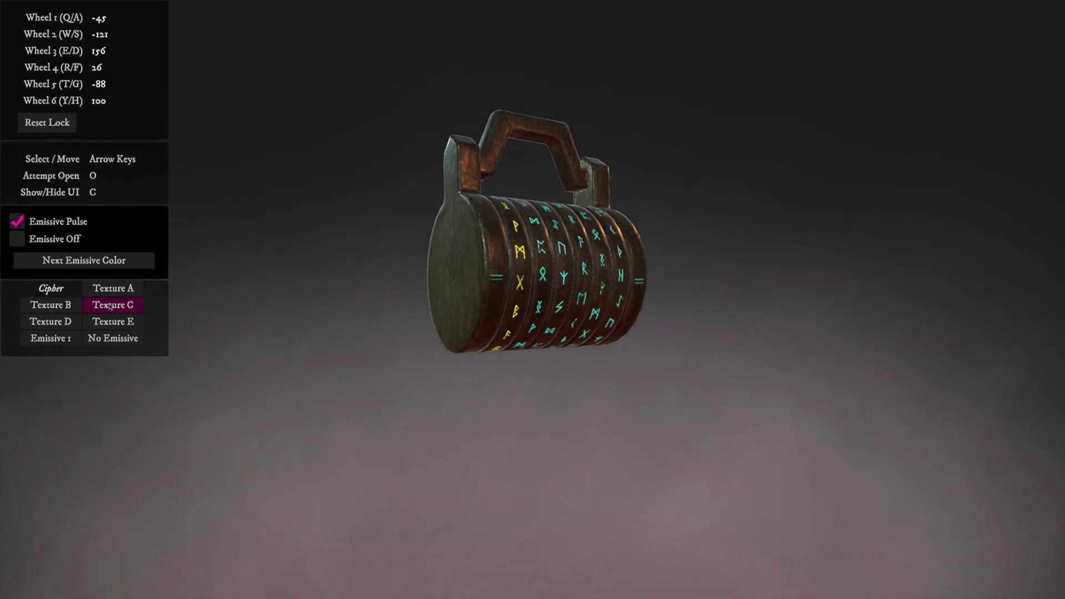
left_click(45, 325)
left_click_drag(236, 322, 69, 314)
left_click(105, 324)
left_click_drag(685, 290, 548, 379)
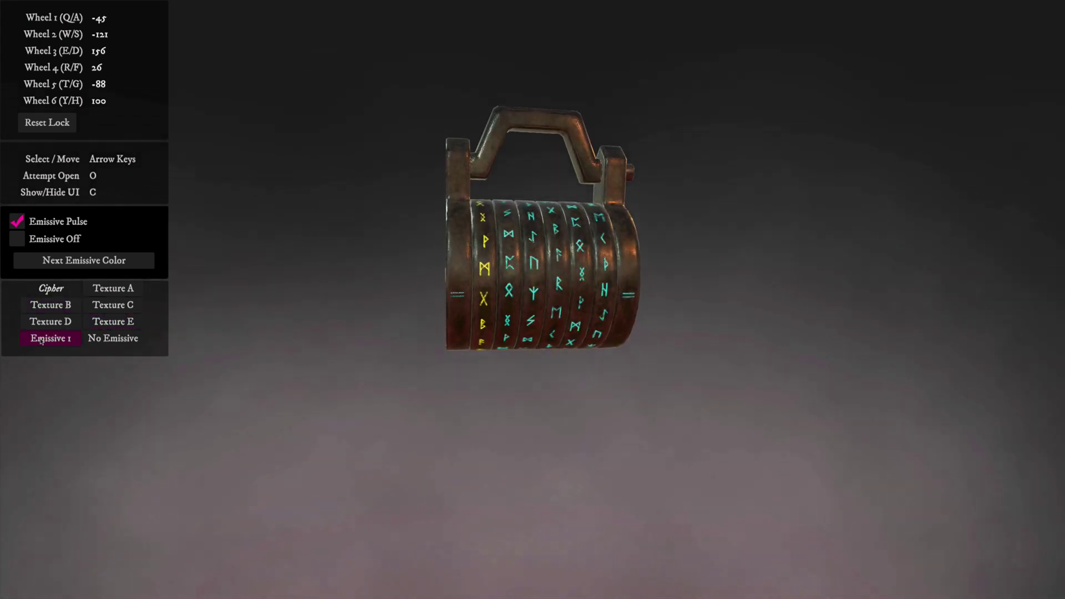
Step: Apply No Emissive to the cipher, and compare Textures A, B and C
left_click(95, 339)
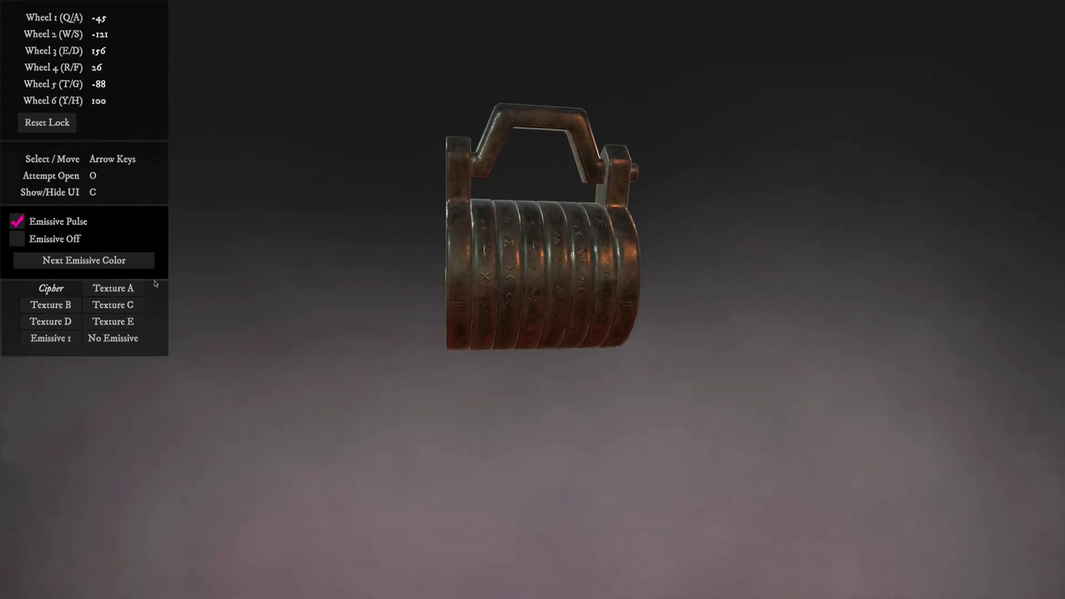
left_click(116, 297)
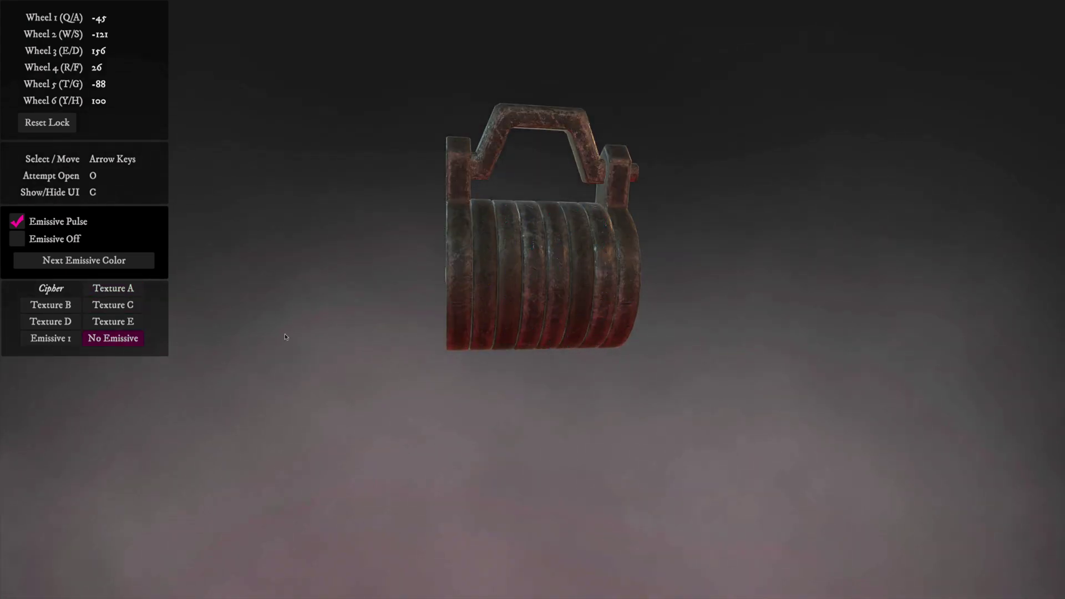
left_click(59, 306)
left_click(115, 340)
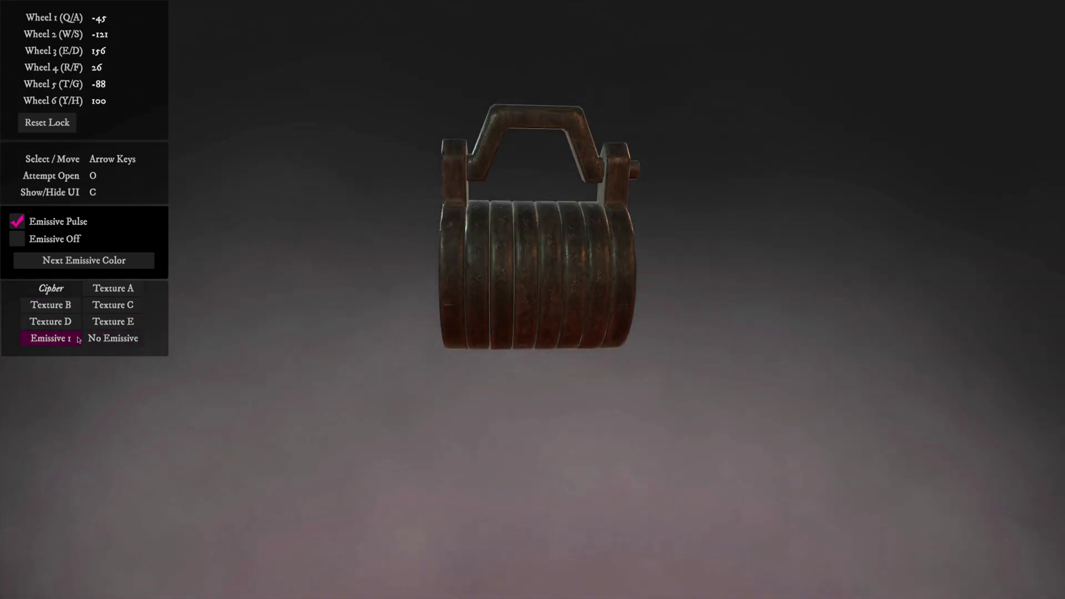
left_click(113, 304)
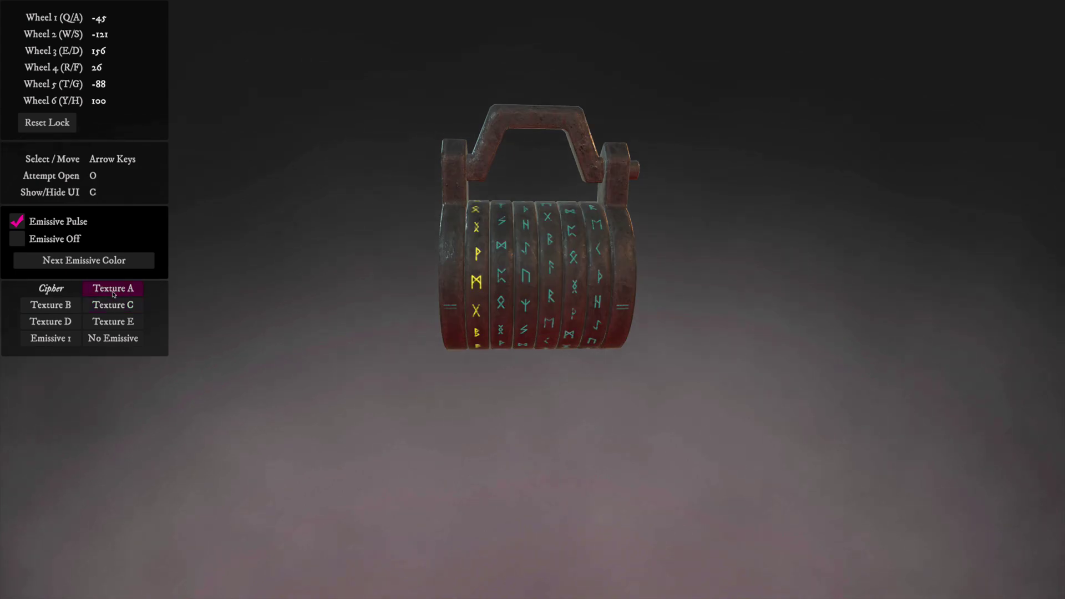
Step: Toggle Emissive Off on and back off, and rotate the cipher slightly
left_click(23, 241)
left_click(23, 240)
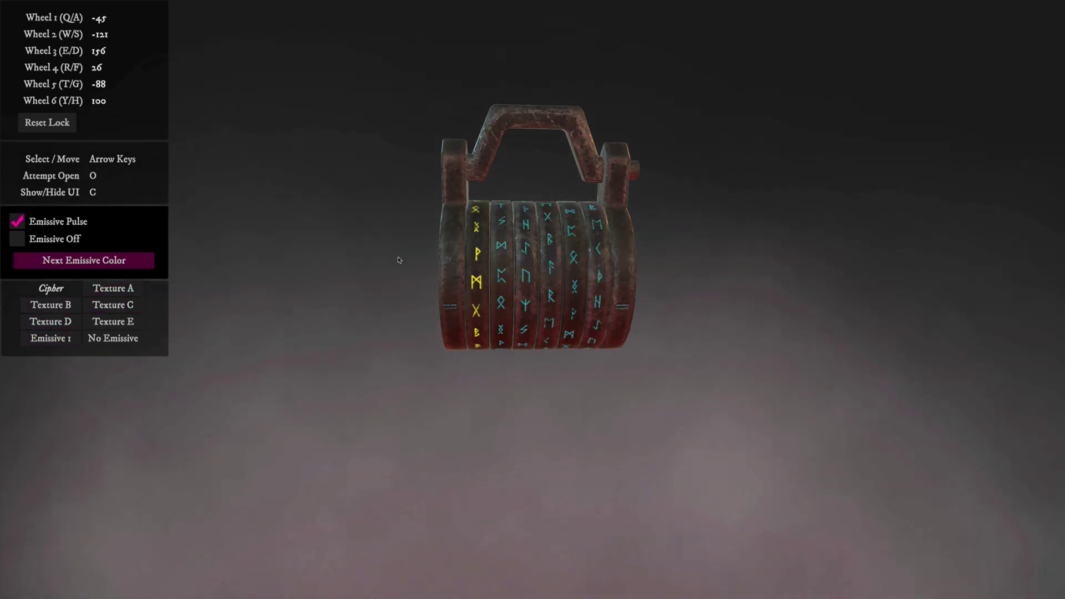
left_click_drag(485, 318, 494, 292)
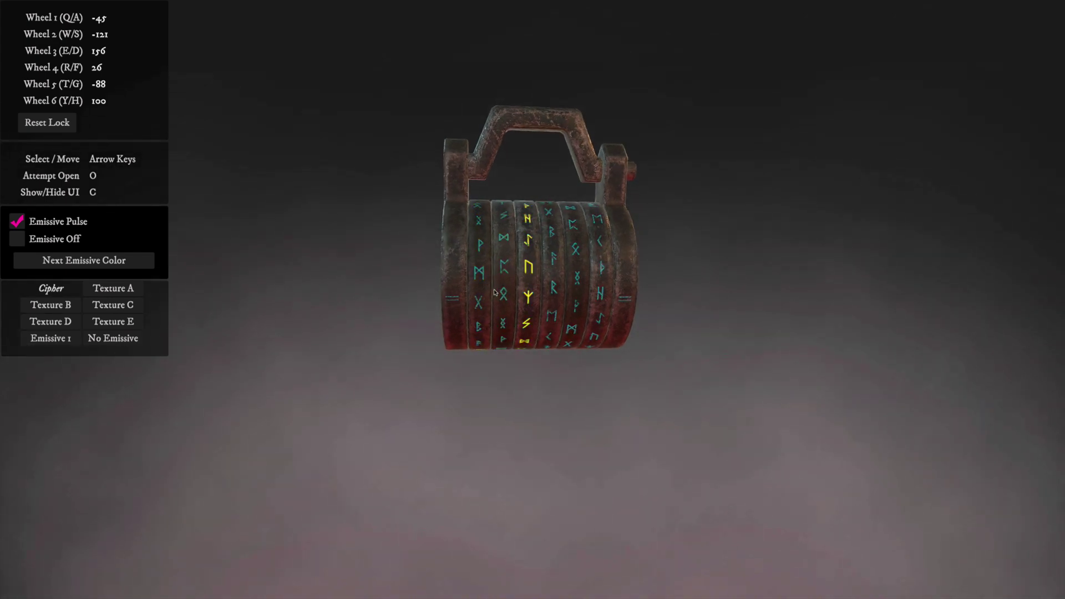
Step: Move the wheel selection across the cipher and back to Wheel 1
key("Right")
key("Right")
key("Right")
key("Right")
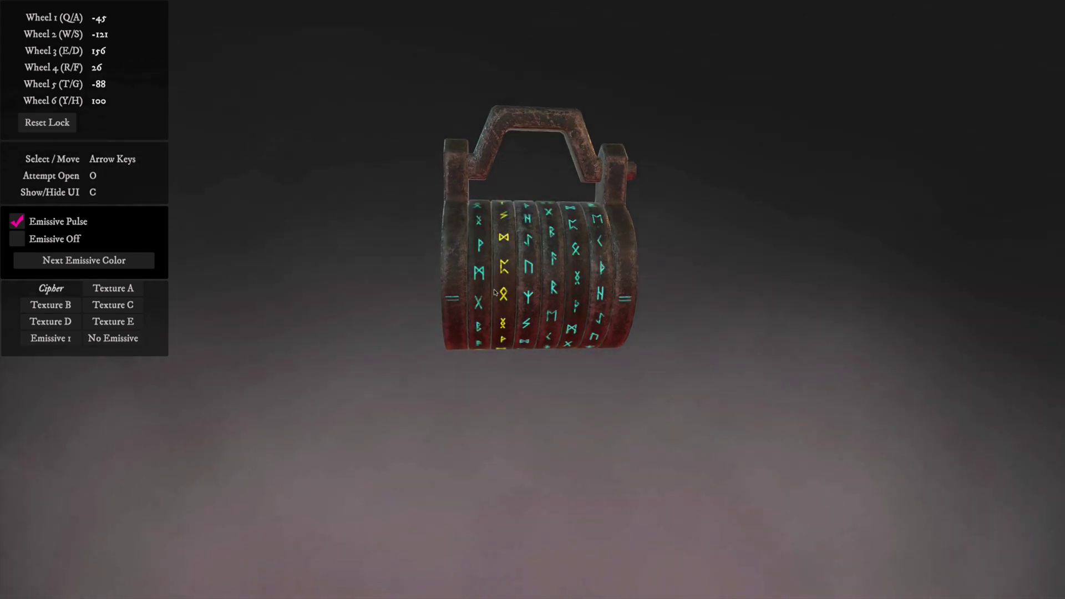
key("Left")
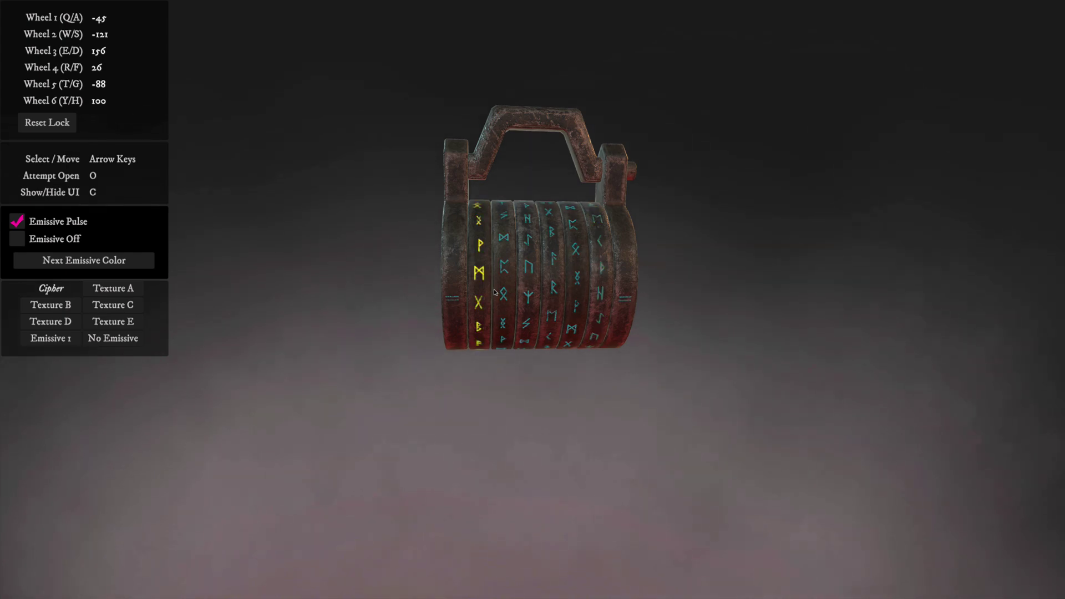
Step: Rotate the cipher to inspect its wheels and side alignment marks, and reset the lock
left_click_drag(495, 293, 699, 276)
left_click_drag(494, 333, 383, 244)
left_click(52, 121)
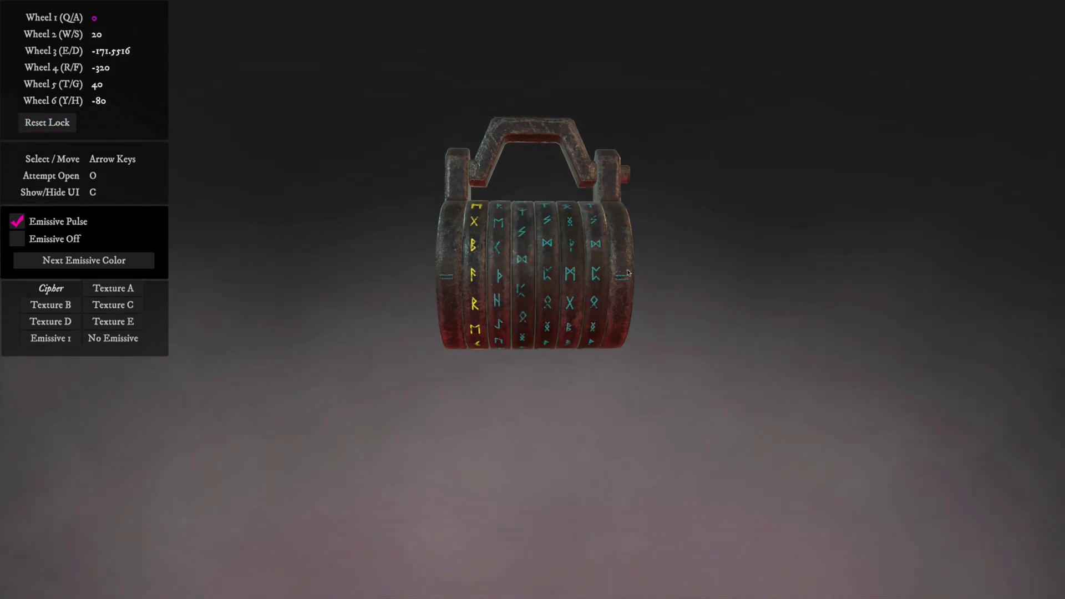
left_click_drag(576, 299, 488, 299)
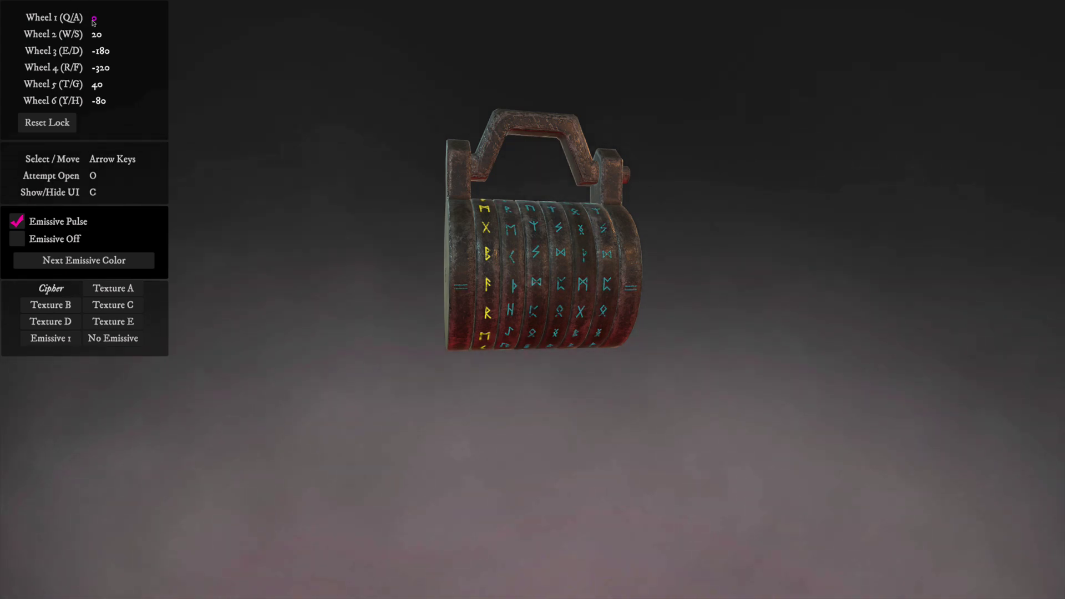
left_click(64, 122)
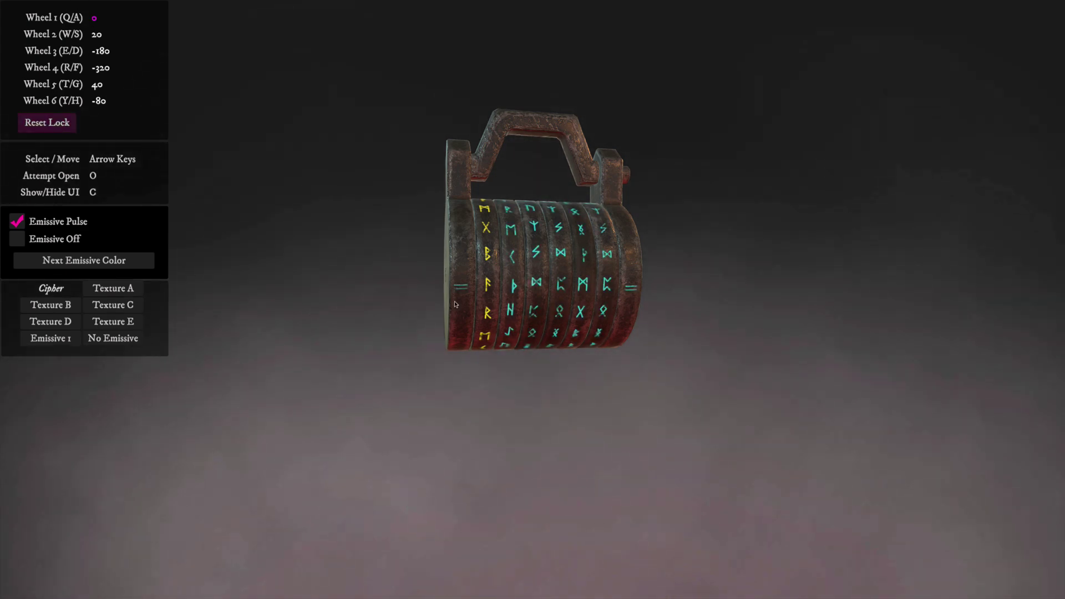
Step: Turn Wheel 2 back and forth, and stop it at about -1.7 so that it matches the solution
key("w")
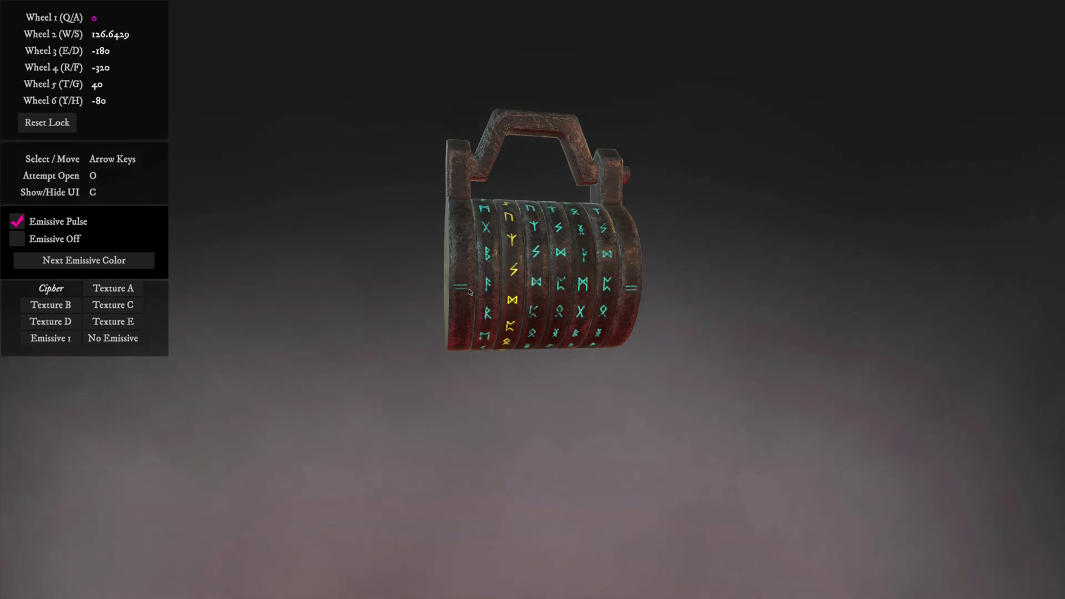
key("w")
key("s")
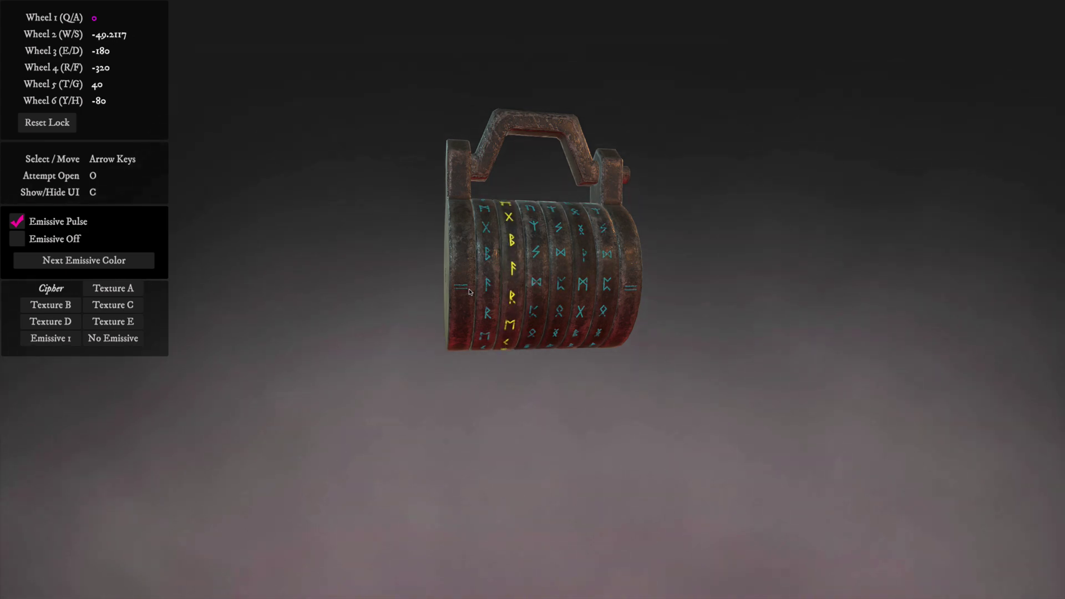
key("w")
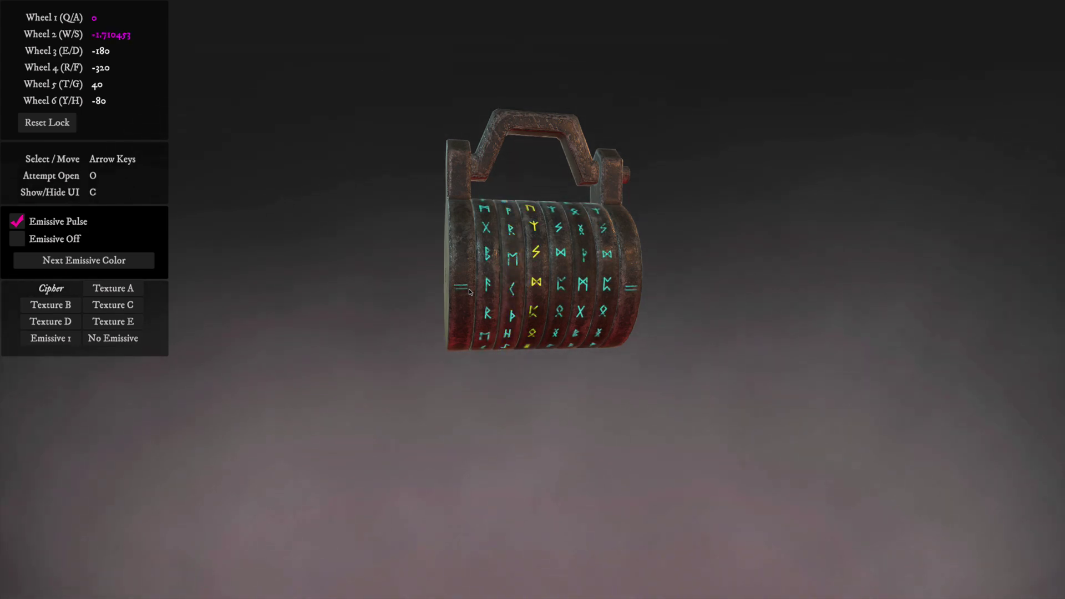
Step: Turn Wheel 3 to about -0.05, Wheel 4 to about 1.6 and Wheel 5 to about 0.85 so that they match the solution
key("d")
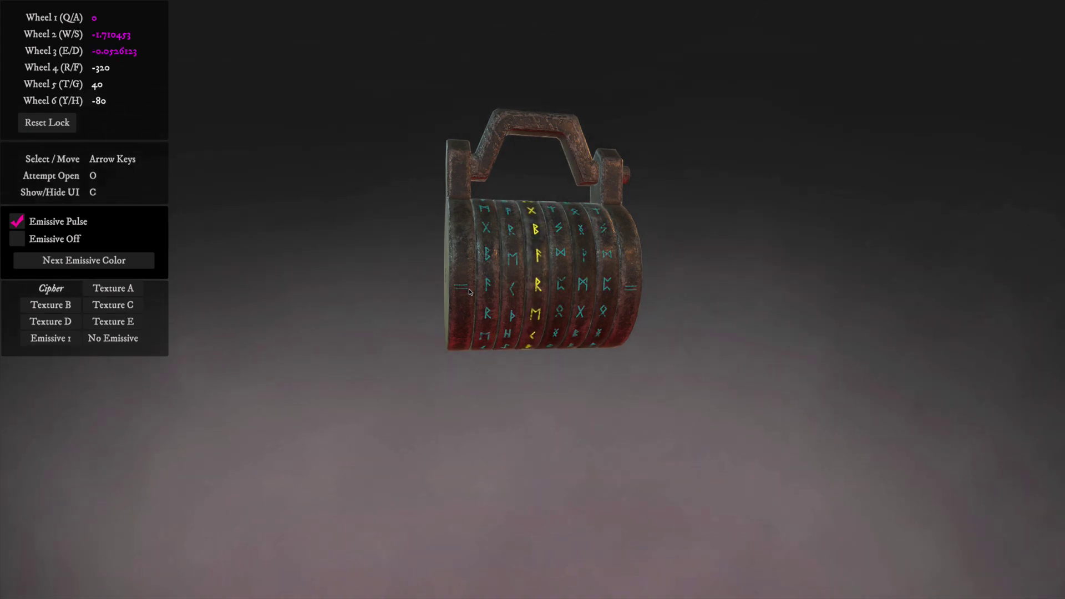
key("f")
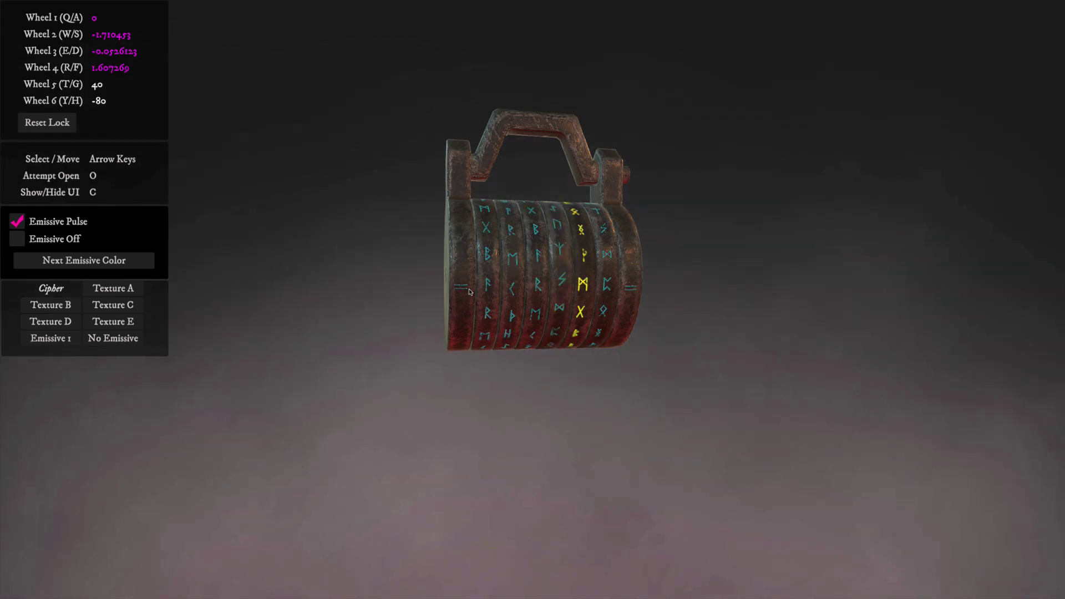
key("g")
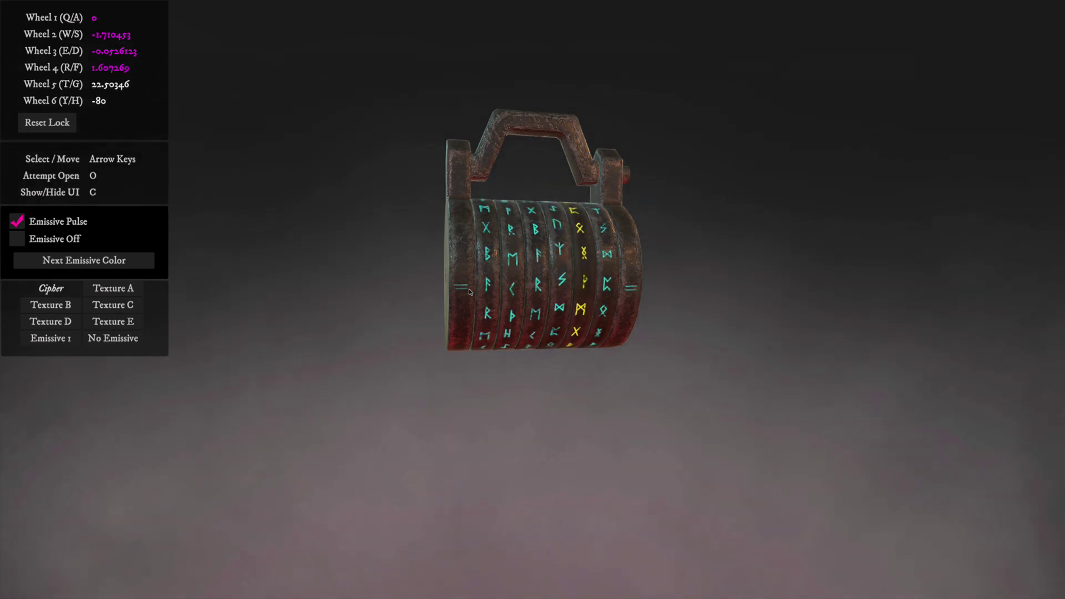
Step: Select Wheel 6, turn it back and forth, and stop it at about 1.5 so that it matches the solution
key("Right")
key("Down")
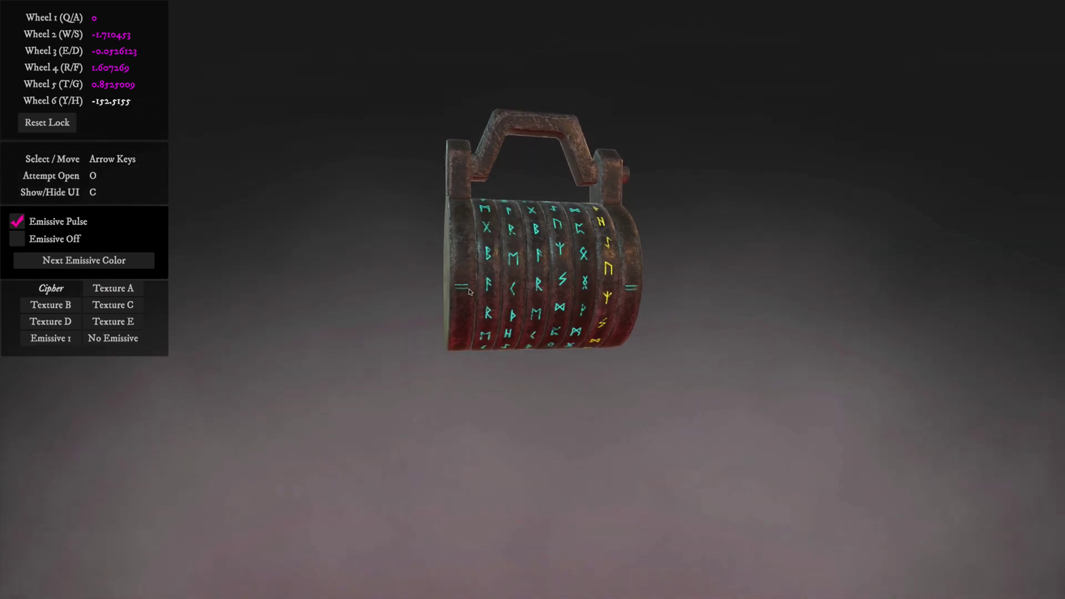
key("h")
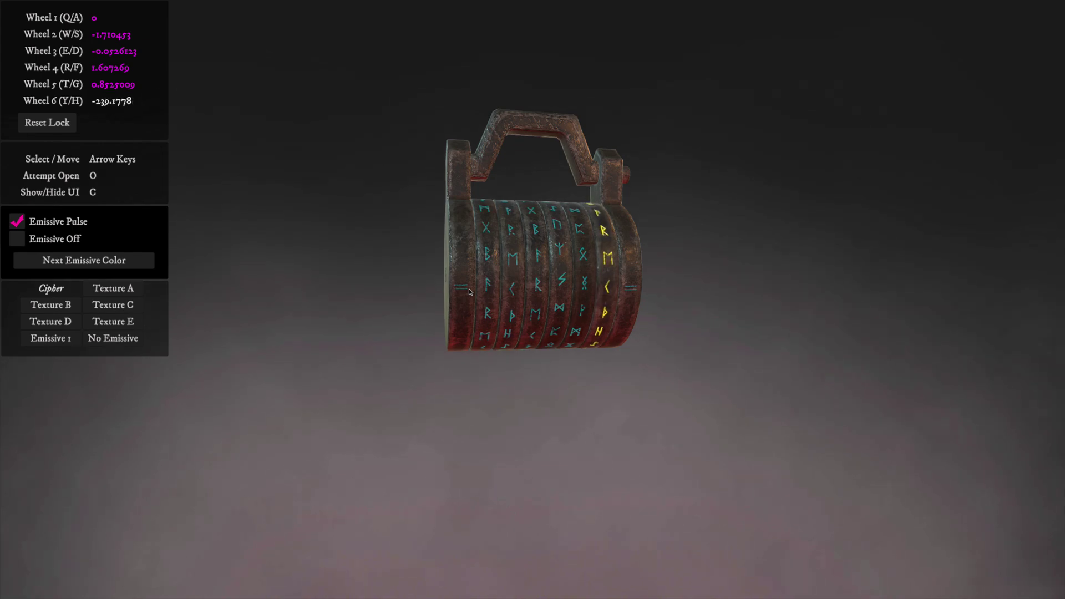
key("y")
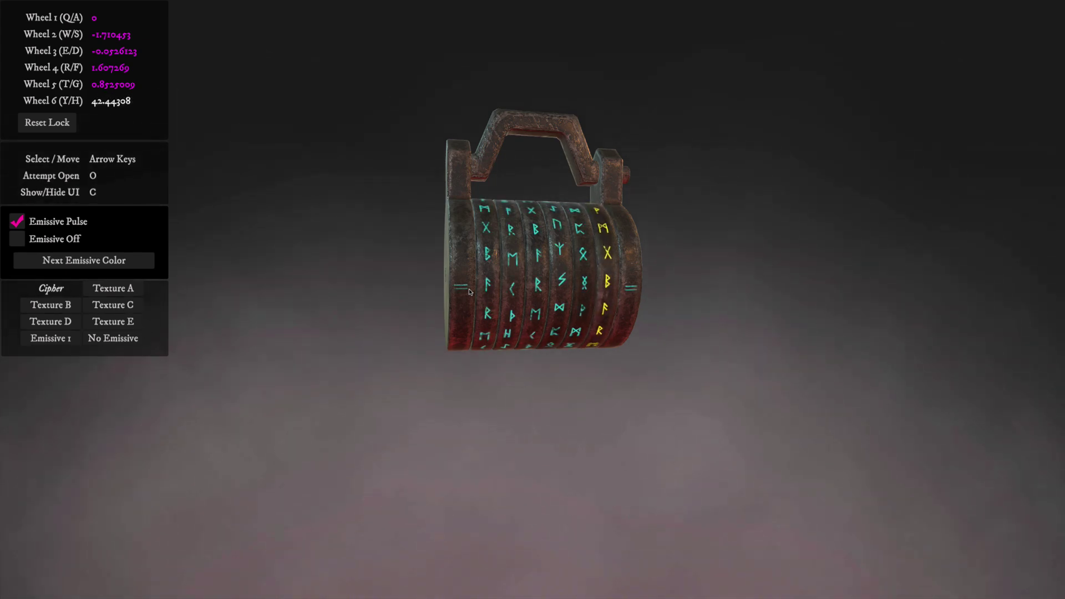
key("h")
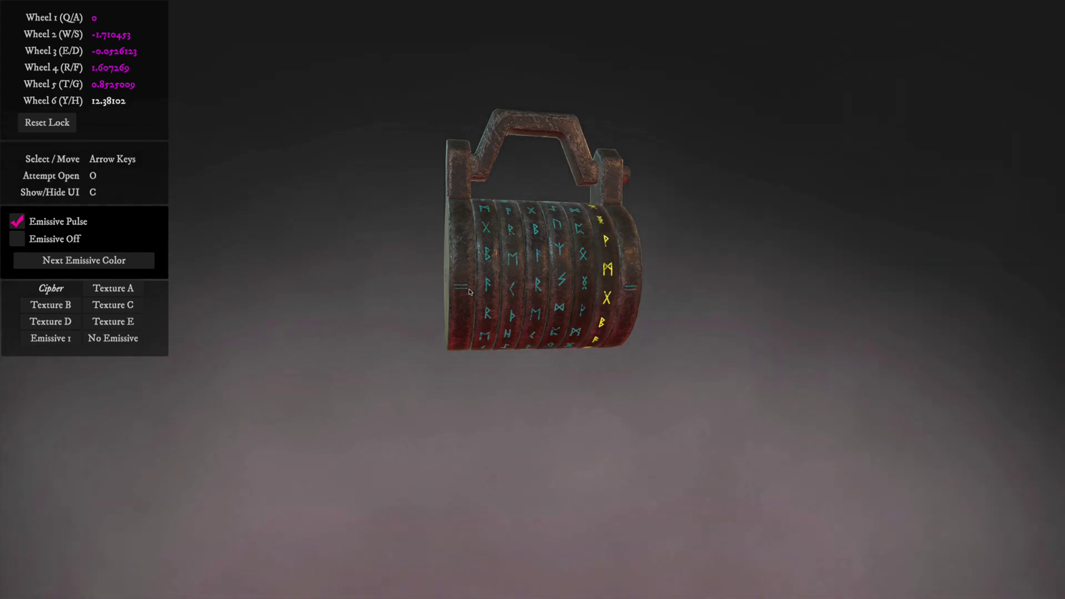
key("h")
key("h")
Step: Open the cipher lock with all six wheels aligned, rotating it to show the opening mechanism
left_click_drag(469, 292, 387, 321)
key("o")
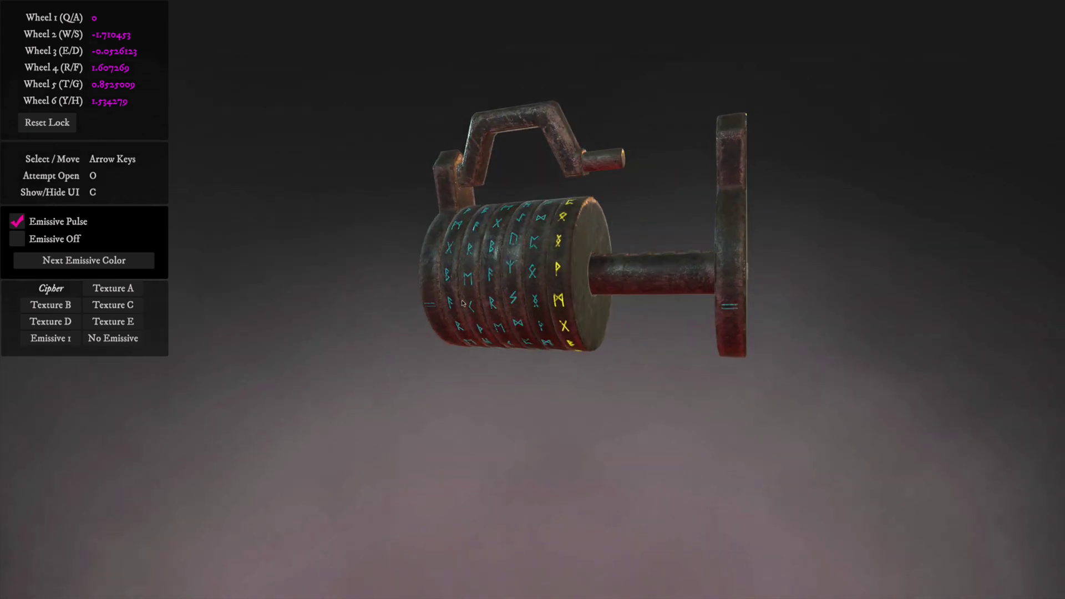
left_click_drag(463, 302, 741, 254)
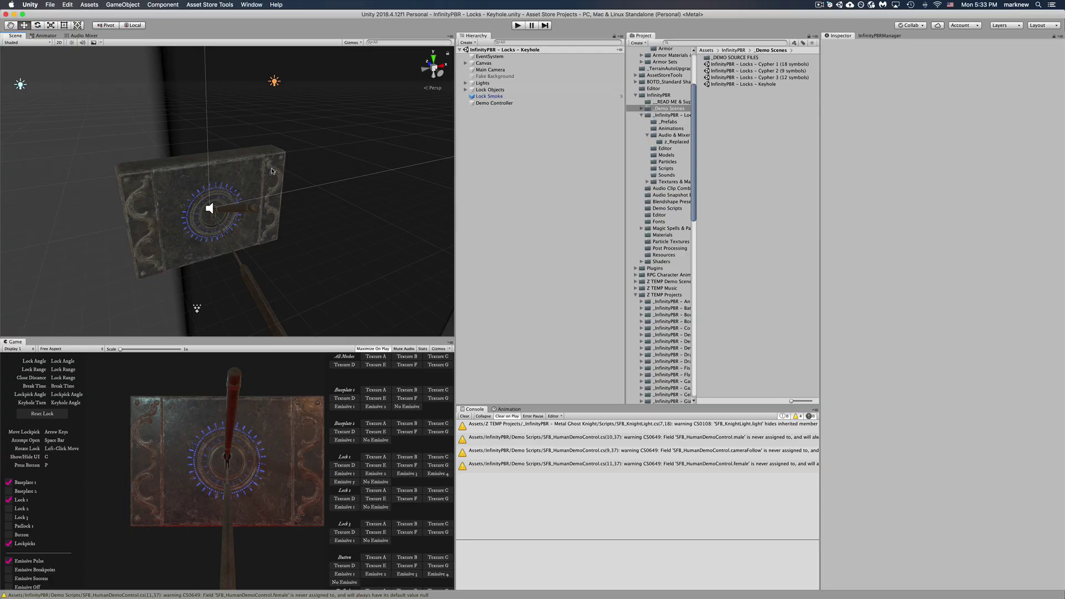
Step: In the Unity editor's keyhole scene, expand Lock Objects, look at Baseplate1, and select Lockset to show its Keyhole script settings
scroll(252, 173, "up", 5)
scroll(252, 172, "down", 3)
middle_click_drag(252, 173, 340, 162)
left_click_drag(340, 161, 266, 104, "alt")
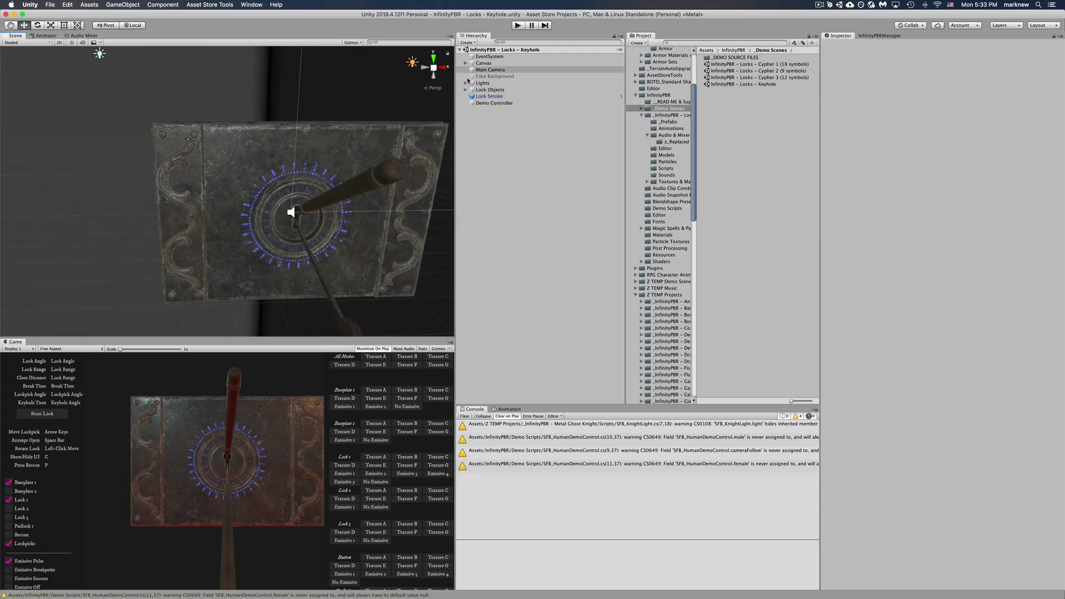
left_click(464, 89)
left_click(488, 96)
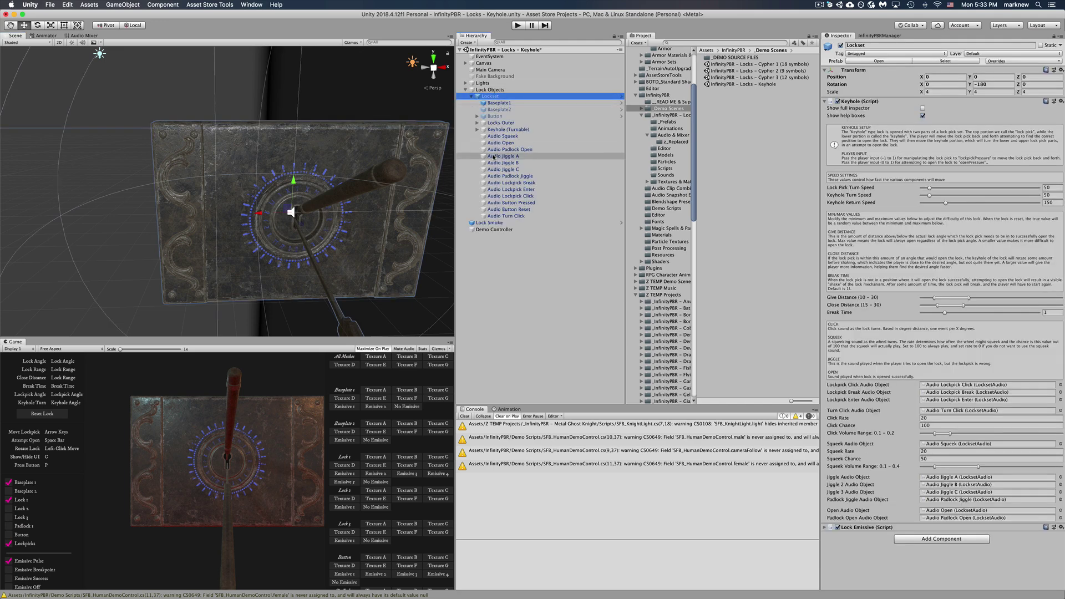
left_click(499, 103)
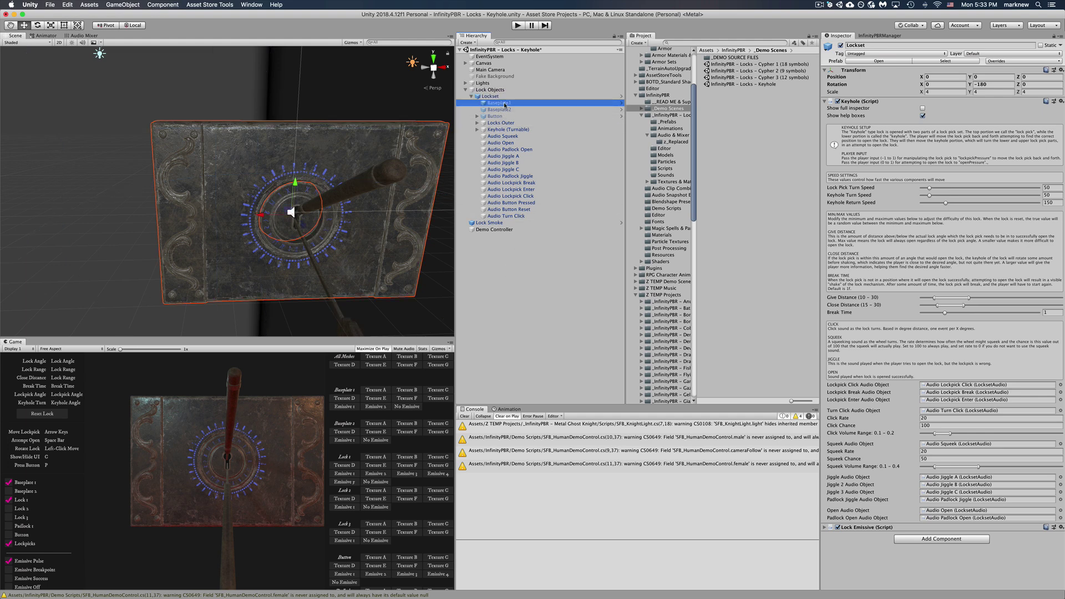
left_click(490, 96)
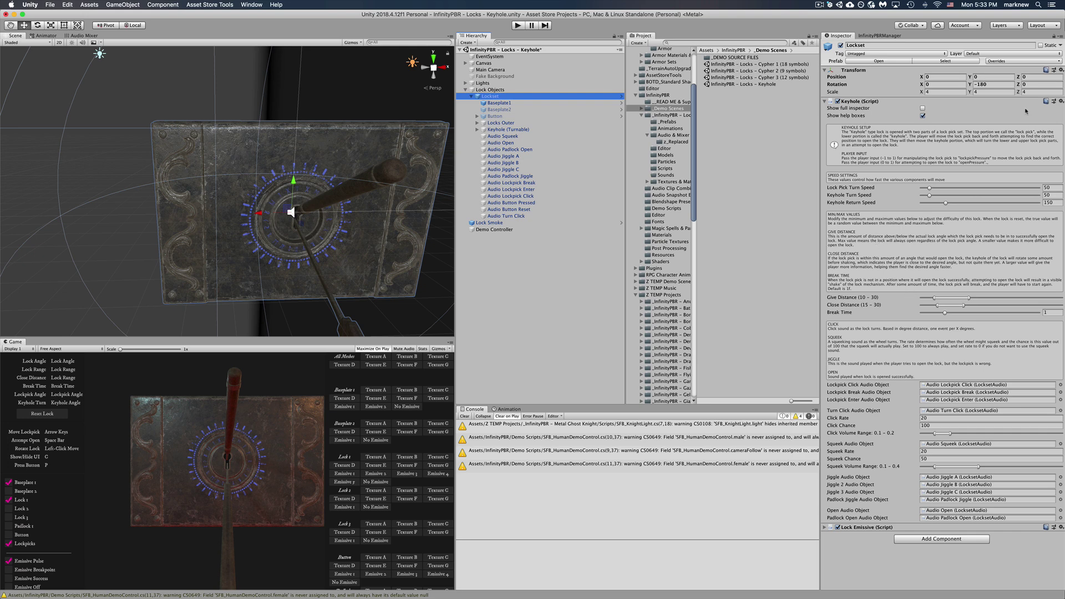
Step: Toggle the Keyhole script's Show help boxes off and back on, and briefly show its full inspector before returning to the safe settings
left_click(923, 116)
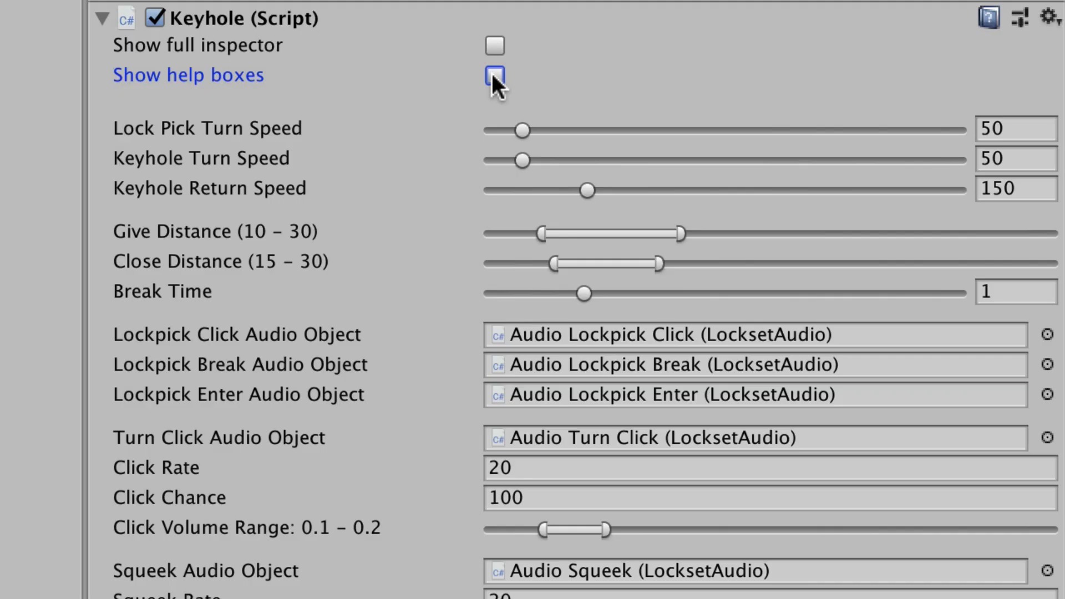
left_click(922, 115)
left_click(495, 45)
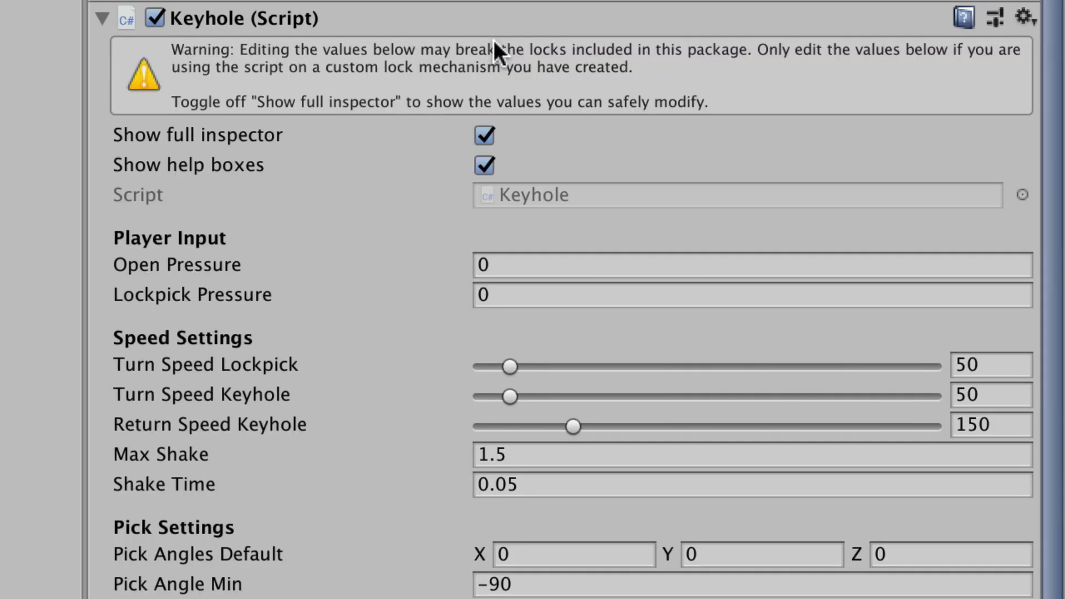
scroll(473, 555, "down", 5)
scroll(471, 576, "up", 5)
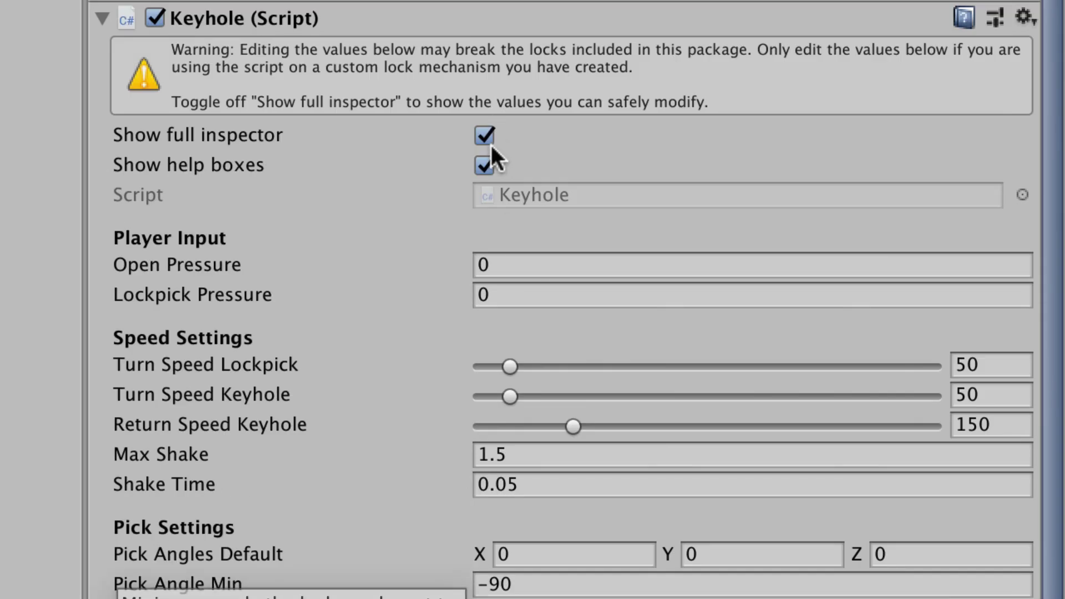
left_click(480, 134)
left_click(494, 45)
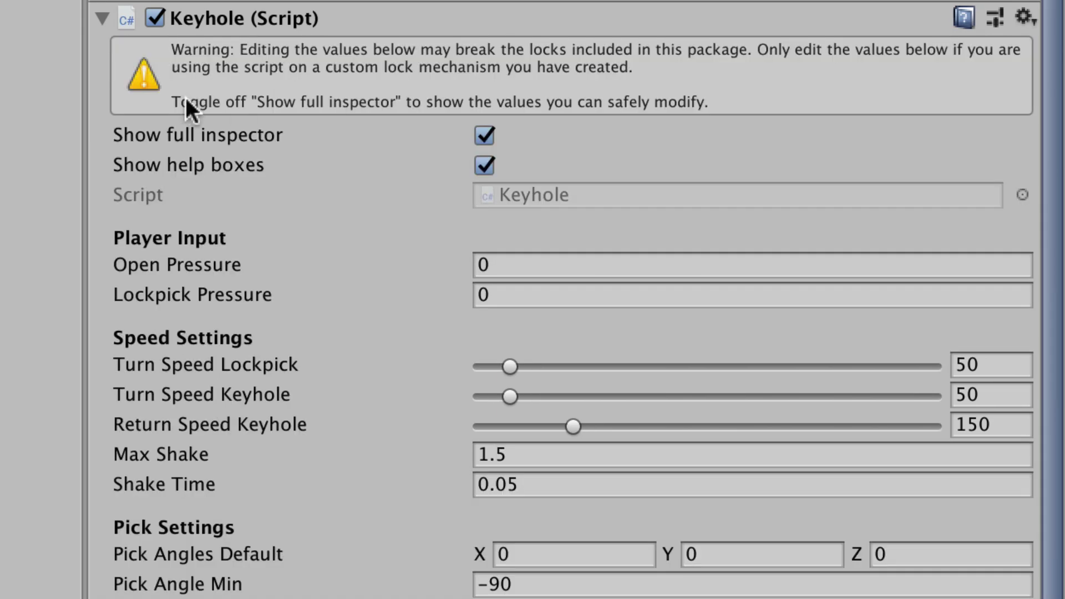
left_click(485, 131)
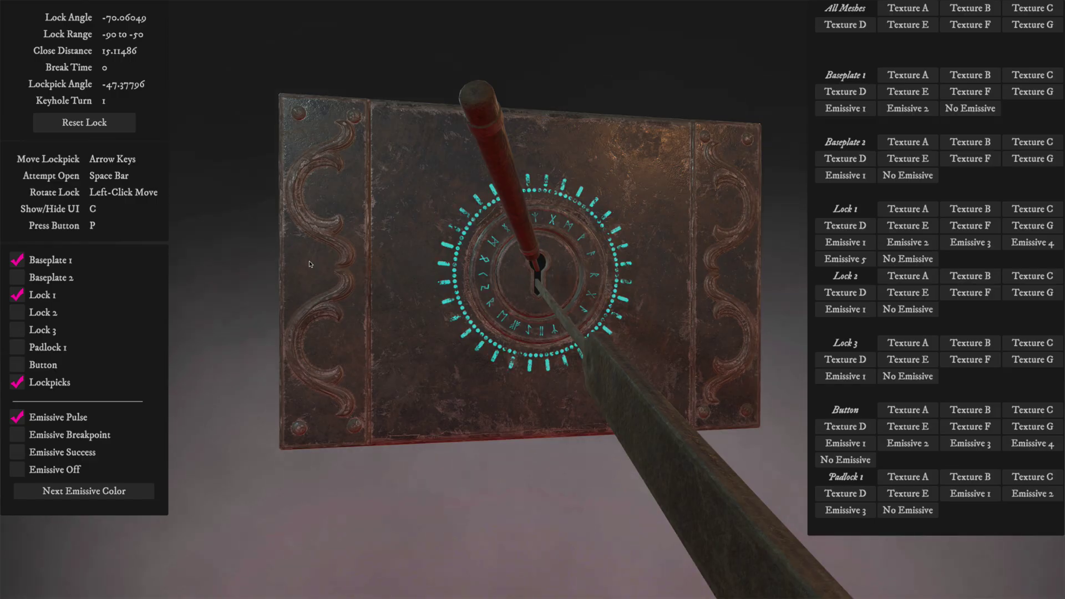
Step: Try to open Lock 1 in repeated attempts with the lockpick held at a wrong angle of about -47.4
key("Right")
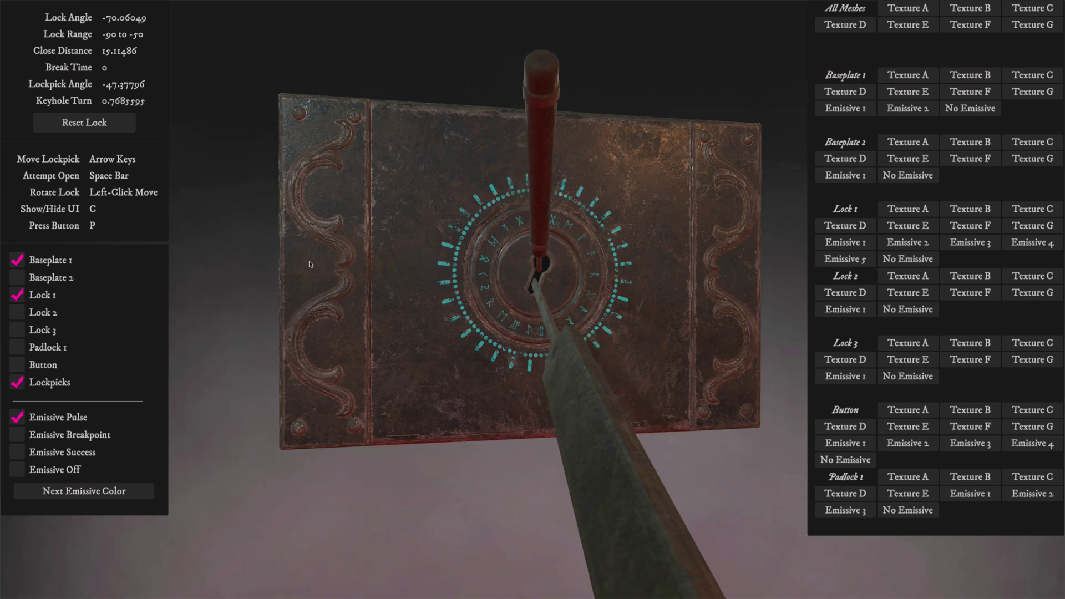
key("space")
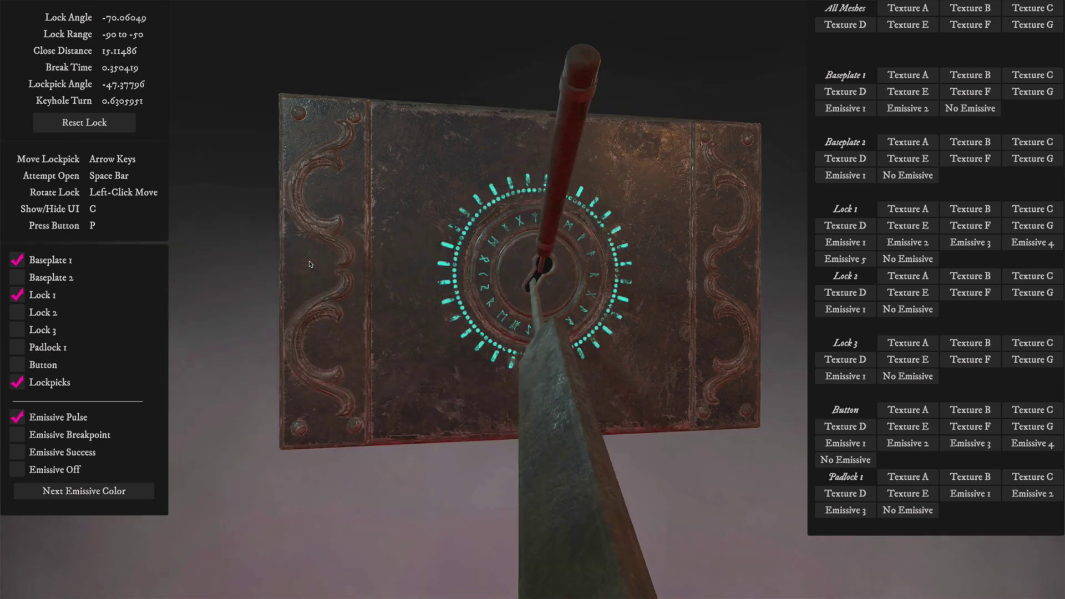
key("Right")
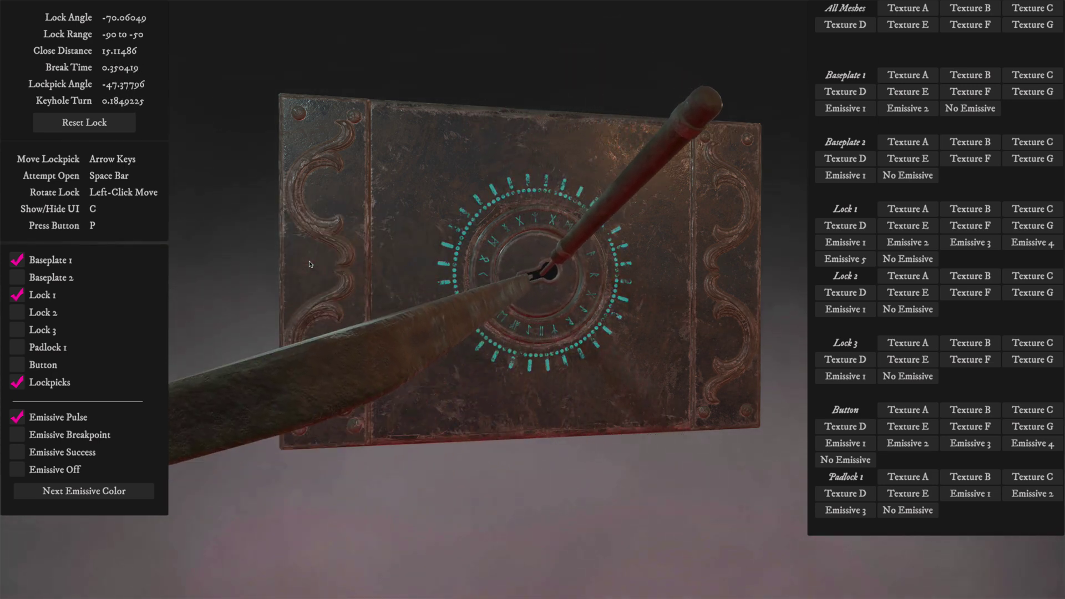
key("space")
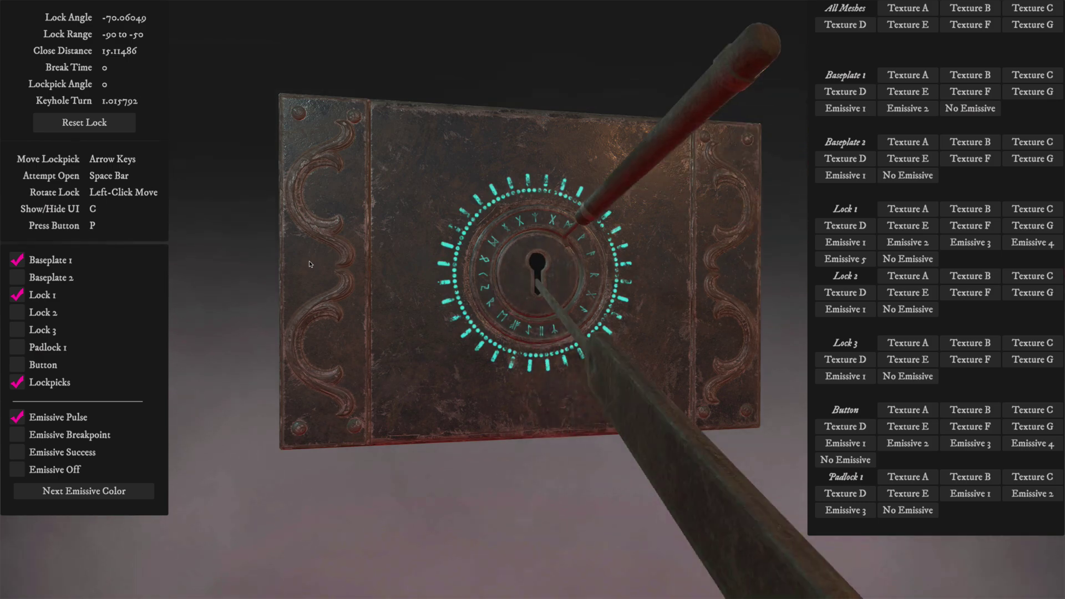
key("Left")
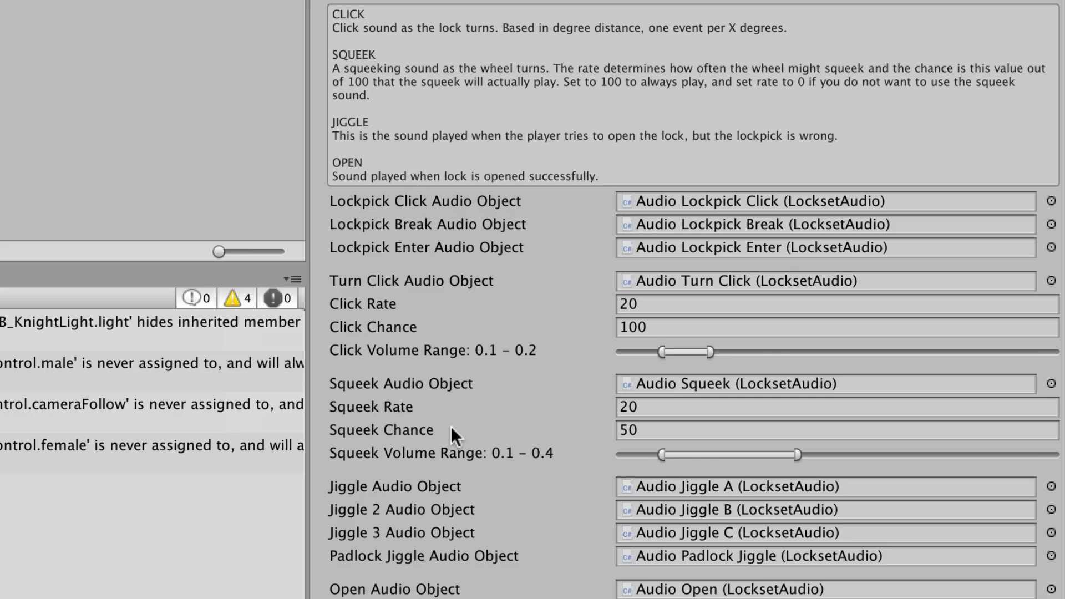
Step: Locate the Keyhole script's Lockpick Click audio object, and look through the Lockset's audio objects, ending on Audio Jiggle C
left_click(712, 197)
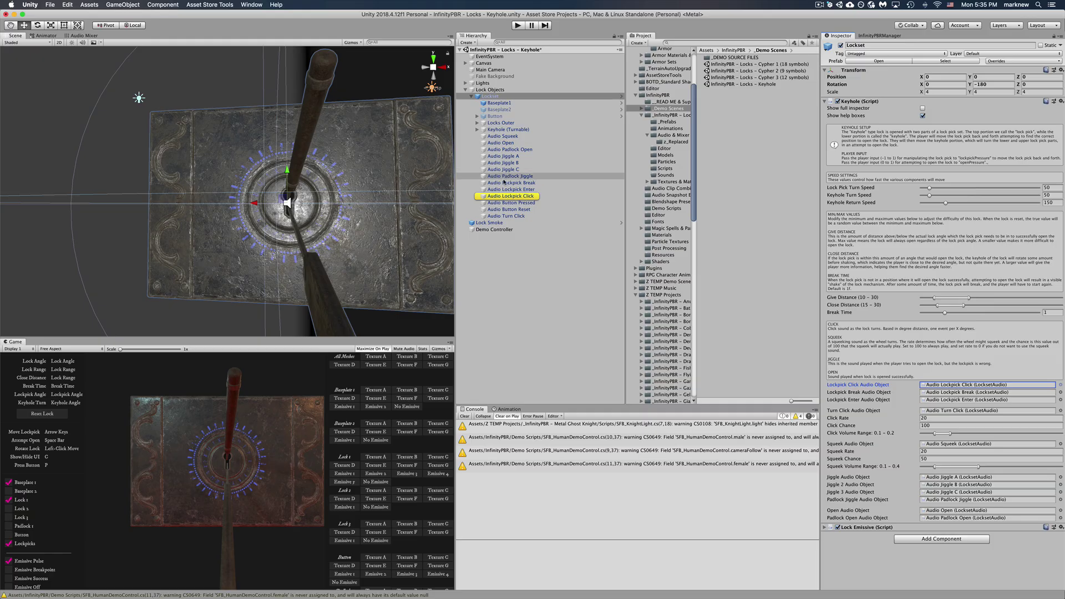
left_click(506, 203)
left_click(506, 189)
left_click(506, 169)
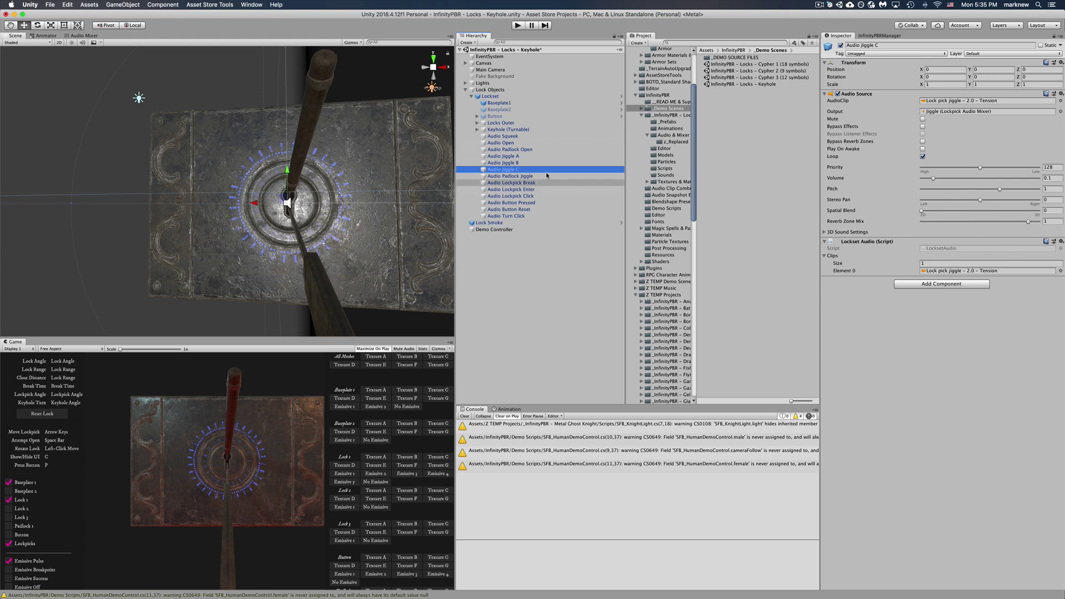
Step: Open the Lockpick Audio Mixer, look across its groups and effects, and select the Click group to view its settings
left_click(89, 36)
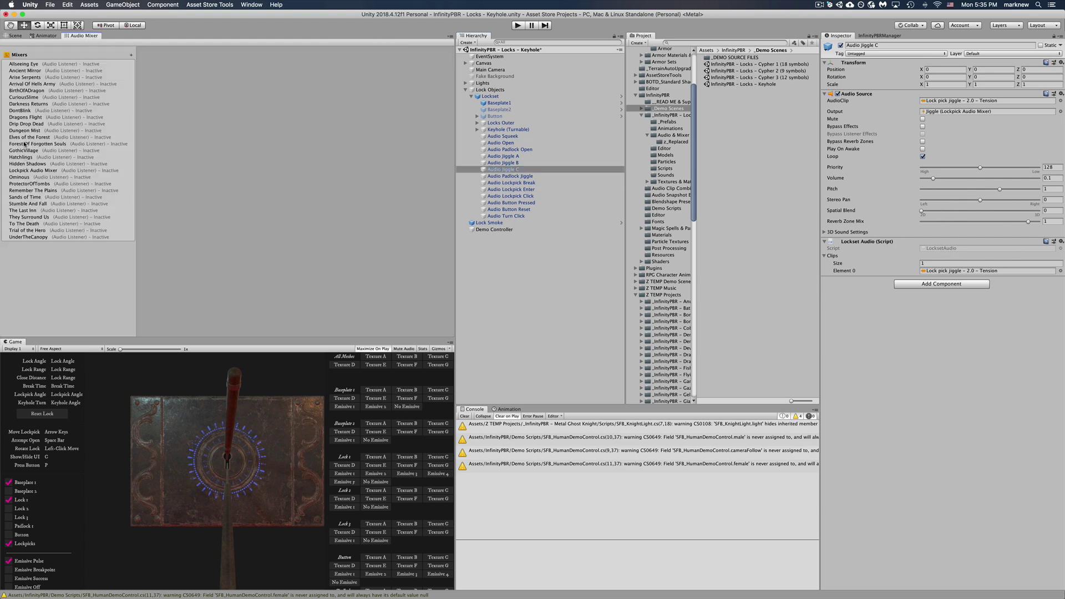
left_click(33, 170)
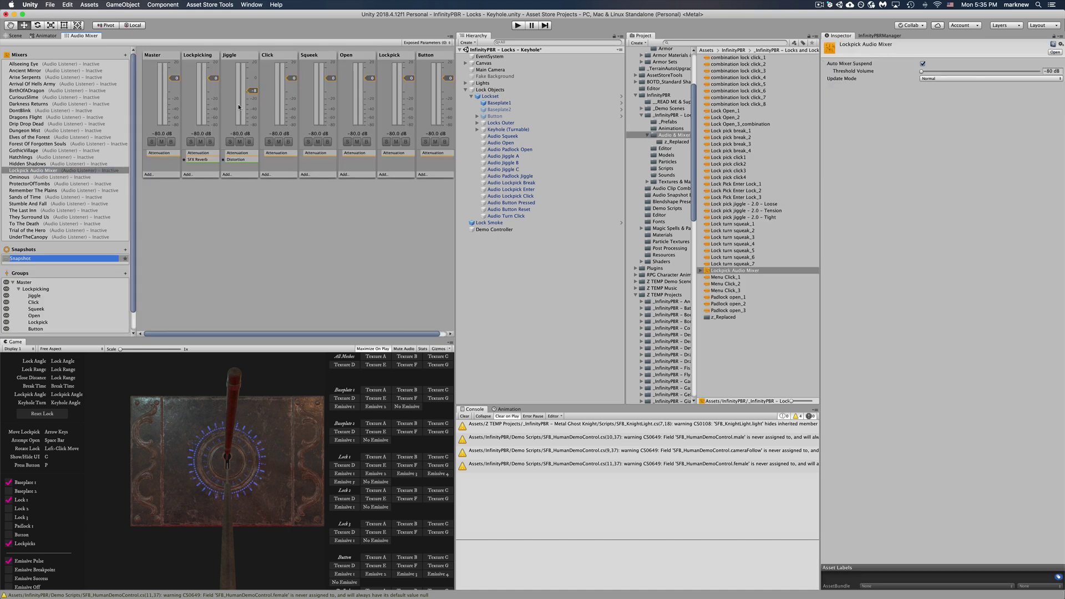
scroll(348, 105, "right", 1)
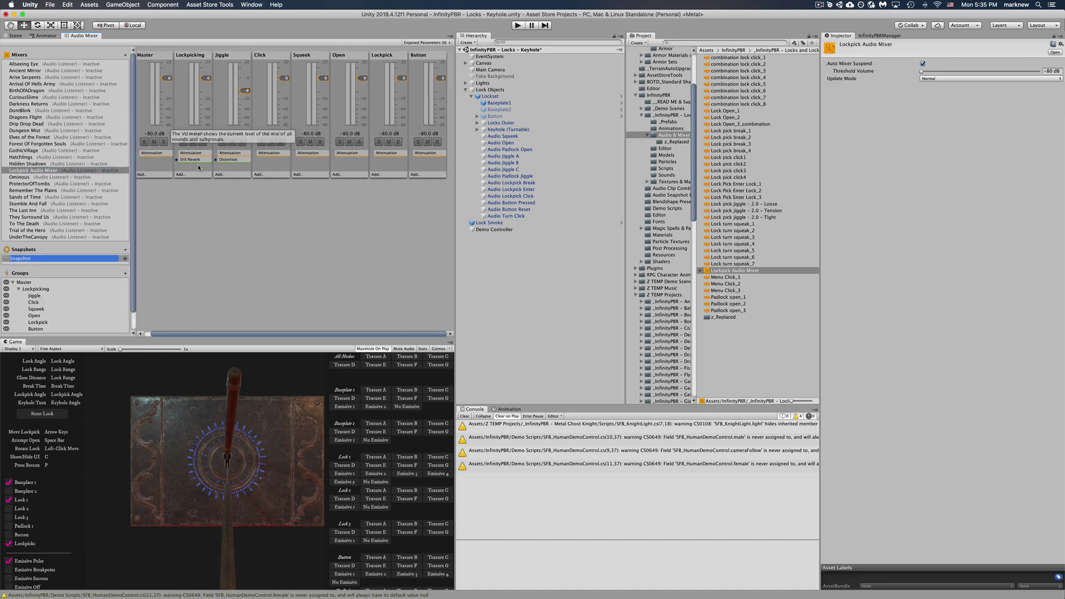
scroll(248, 86, "left", 1)
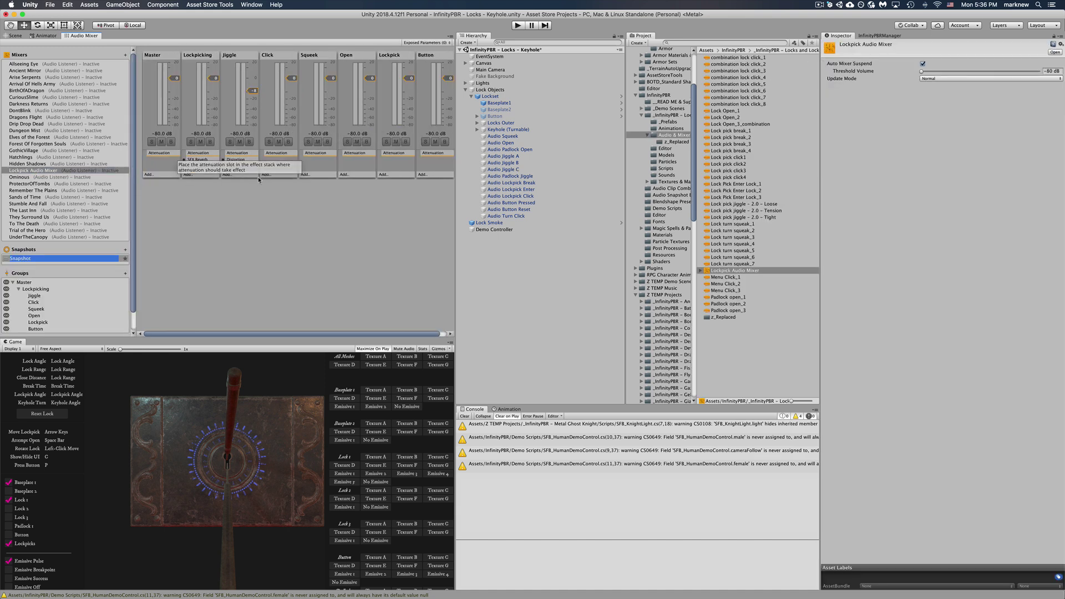
left_click(284, 168)
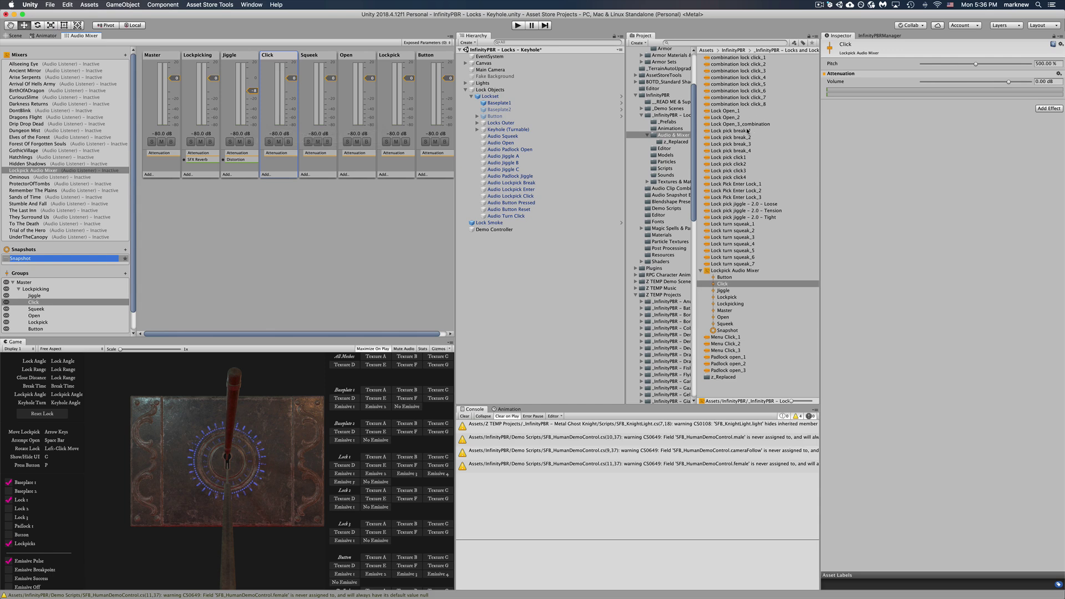
Step: Open the Cypher 1 (18 symbols) demo scene, and select the Cypher object under Lock Objects to show its Cipher script settings
left_click(15, 36)
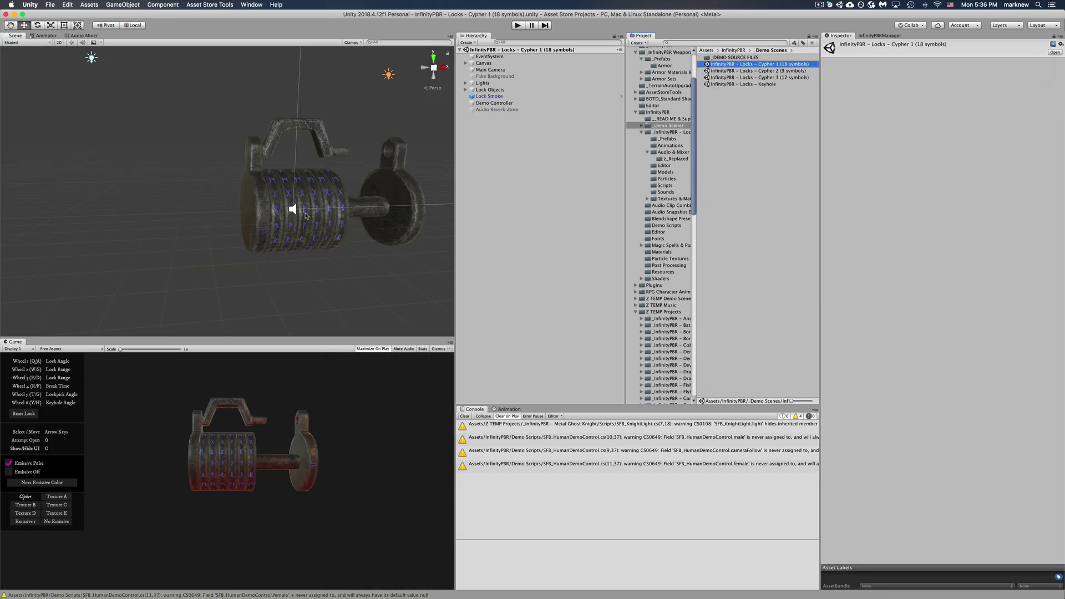
left_click_drag(305, 215, 269, 224, "alt")
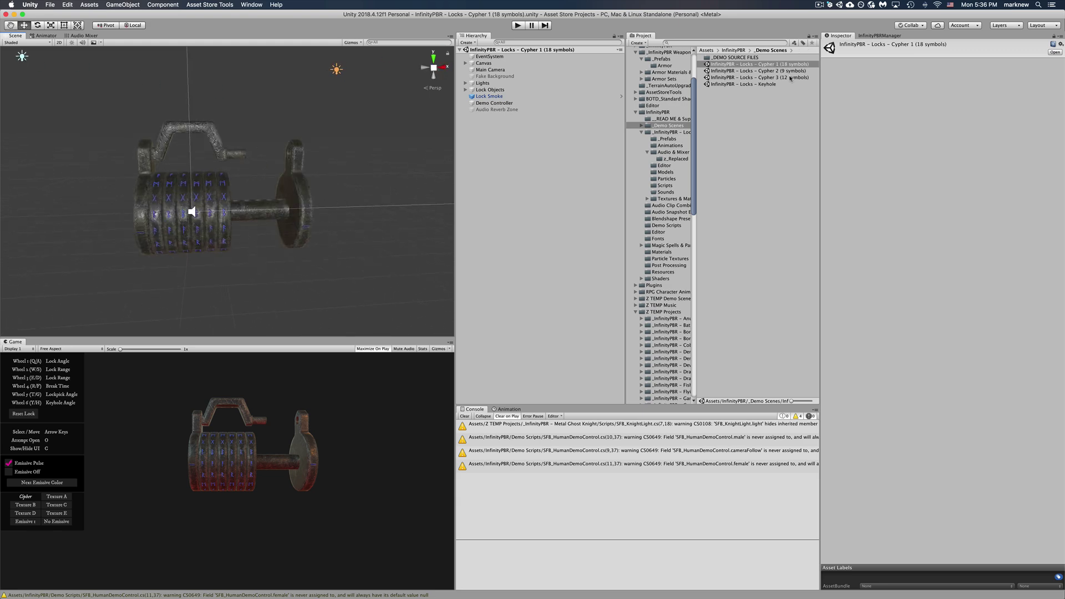
middle_click_drag(205, 201, 261, 192)
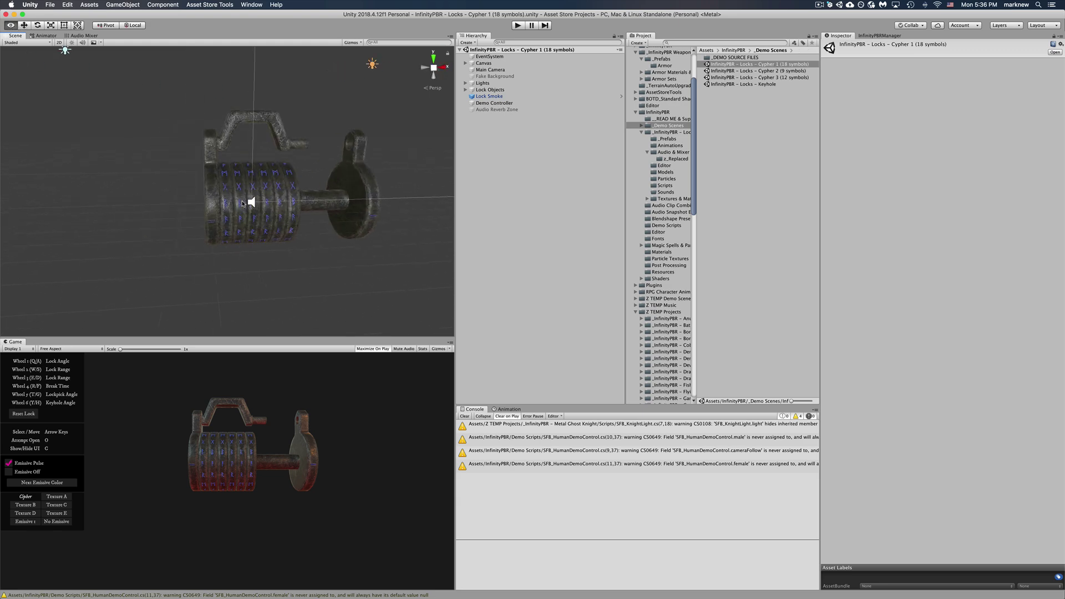
mouse_move(195, 183)
left_mouse_down("alt")
mouse_move(279, 217)
mouse_move(117, 167)
mouse_move(209, 168)
left_mouse_up("alt")
scroll(279, 218, "down", 3)
scroll(280, 219, "up", 5)
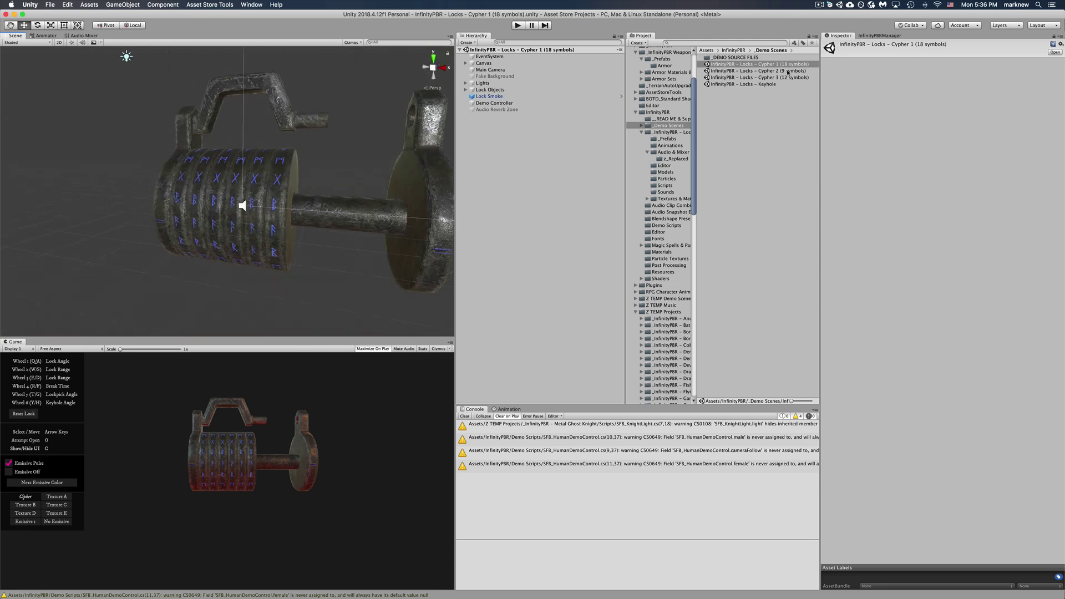
left_click(488, 103)
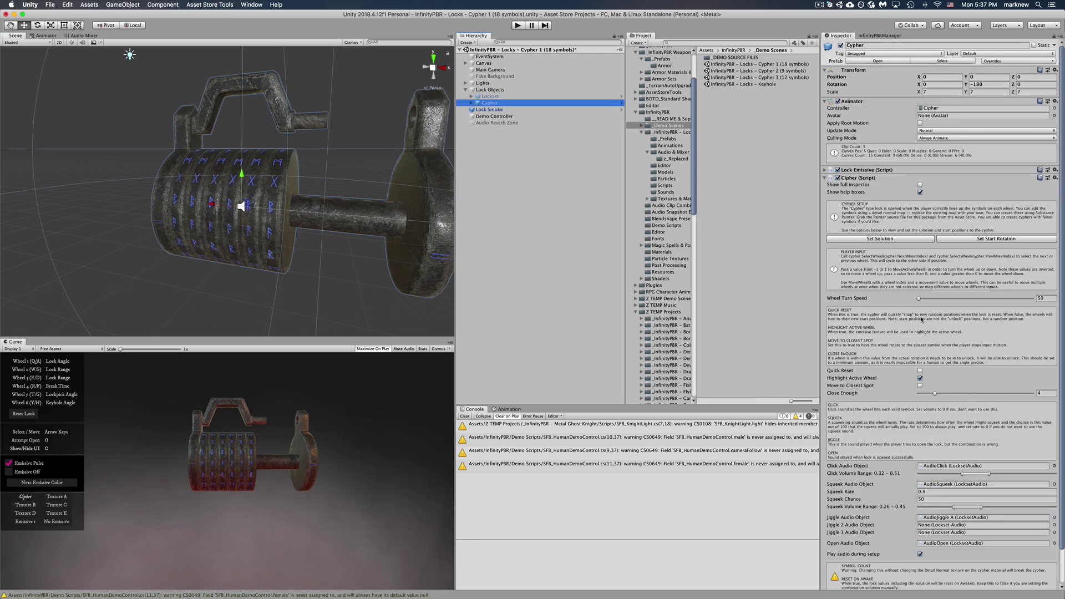
Step: Toggle the Cipher script's help boxes off and on, and look through its full inspector before returning to the simplified one
scroll(918, 277, "down", 3)
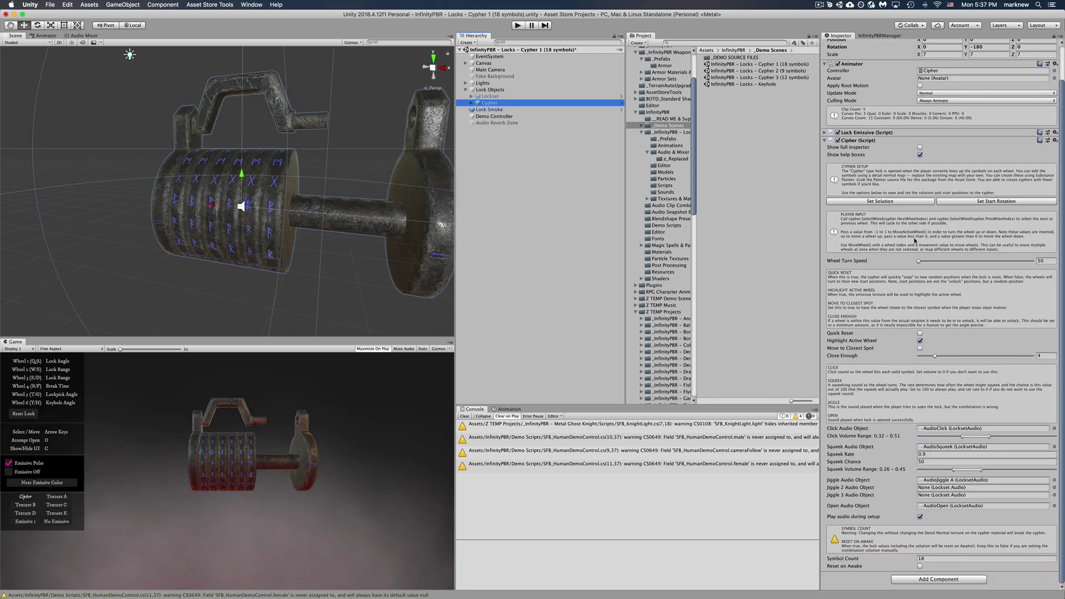
left_click(919, 155)
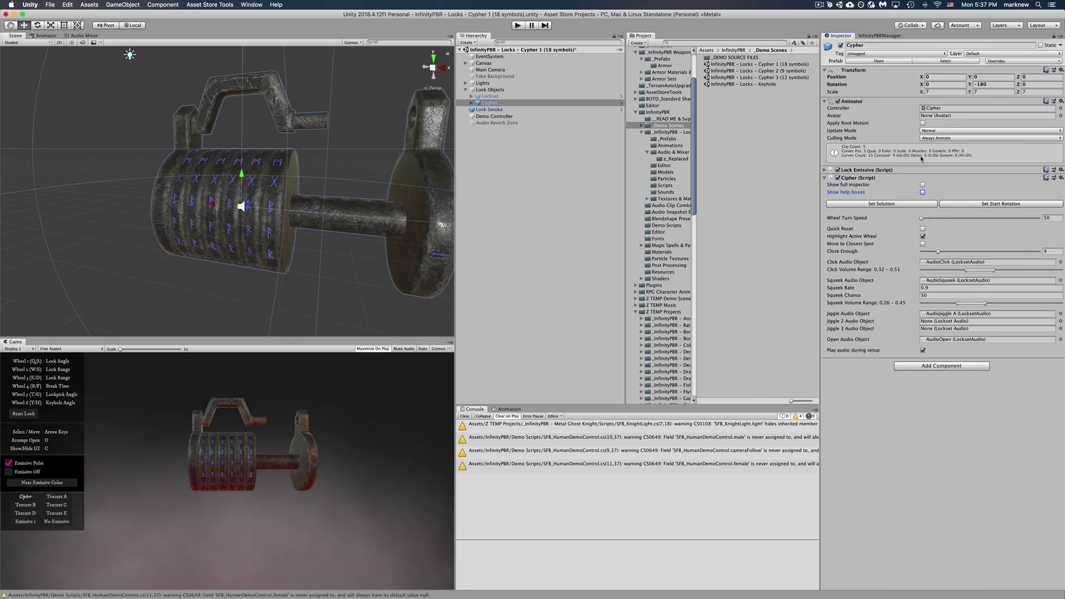
left_click(922, 192)
left_click(919, 186)
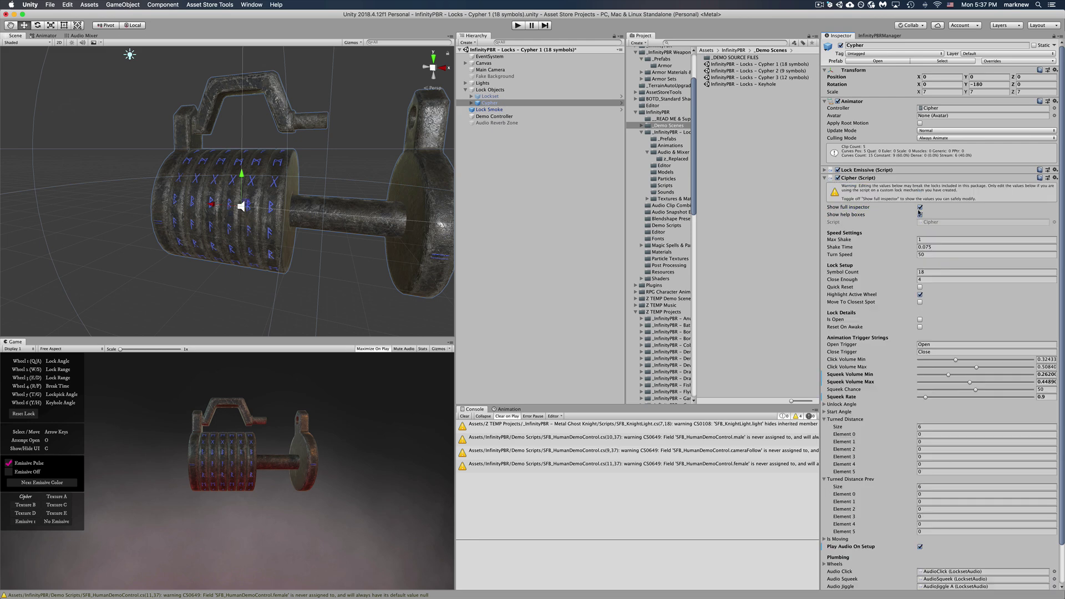
scroll(920, 211, "down", 3)
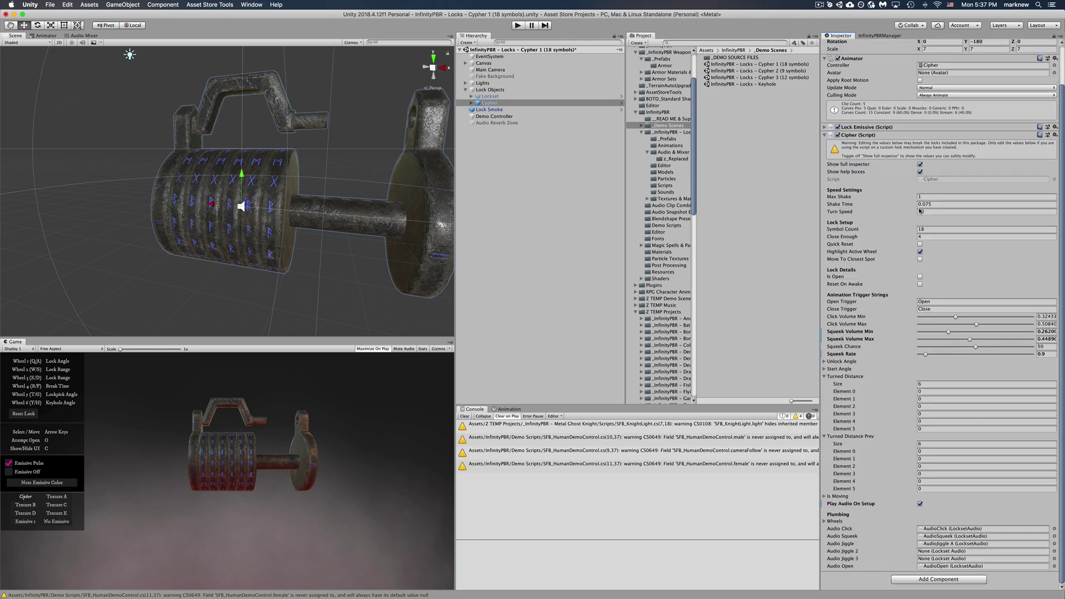
left_click(920, 164)
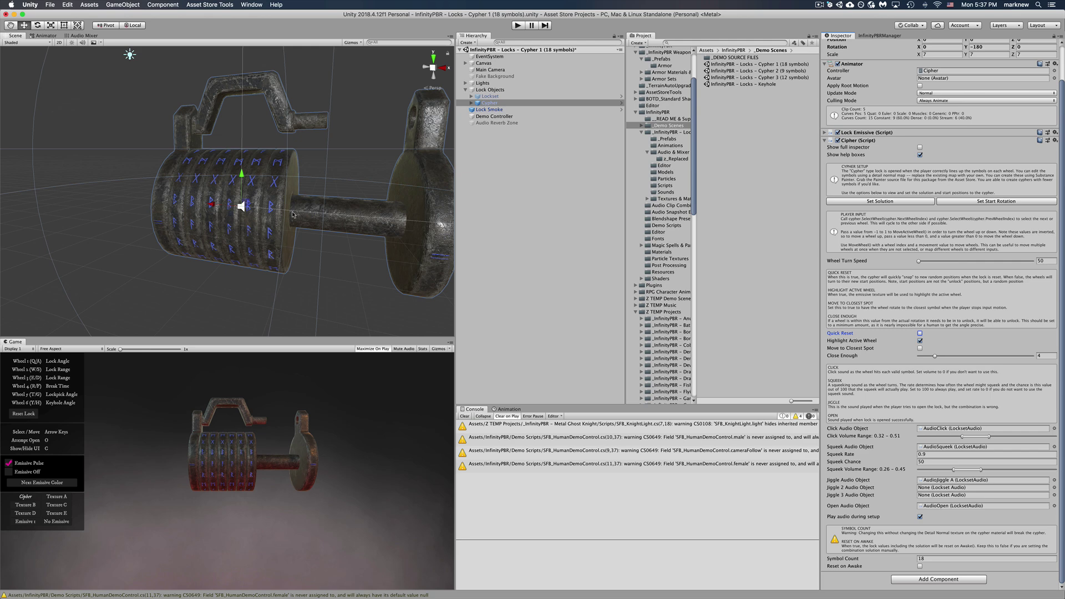
Step: Set the solution of all six cipher wheels (Wheel 0 to Wheel 5) to 100 and save the solution values
left_click_drag(228, 249, 312, 190, "alt")
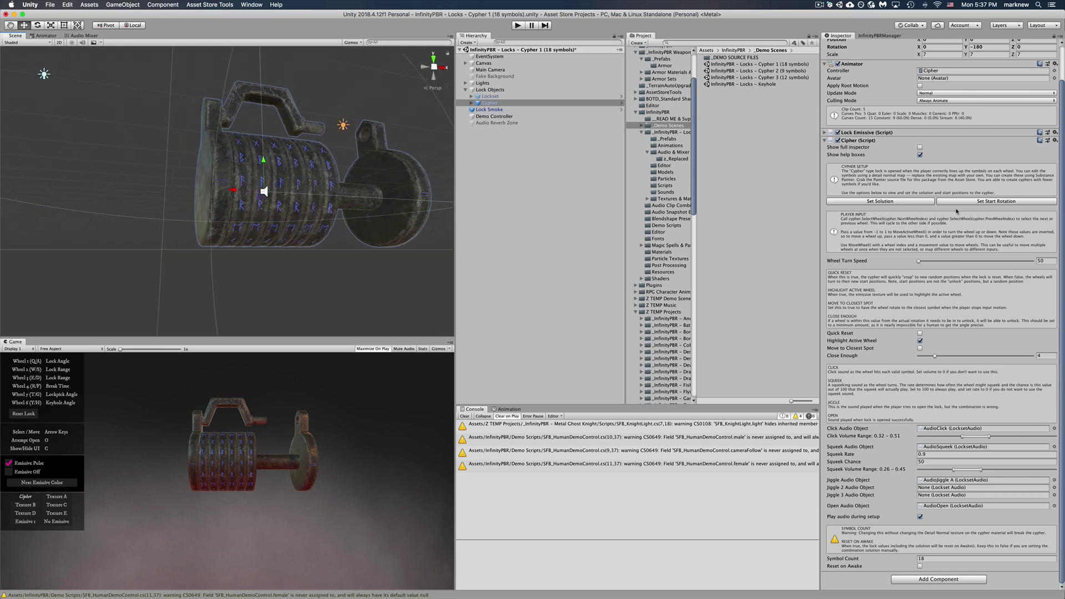
left_click(846, 202)
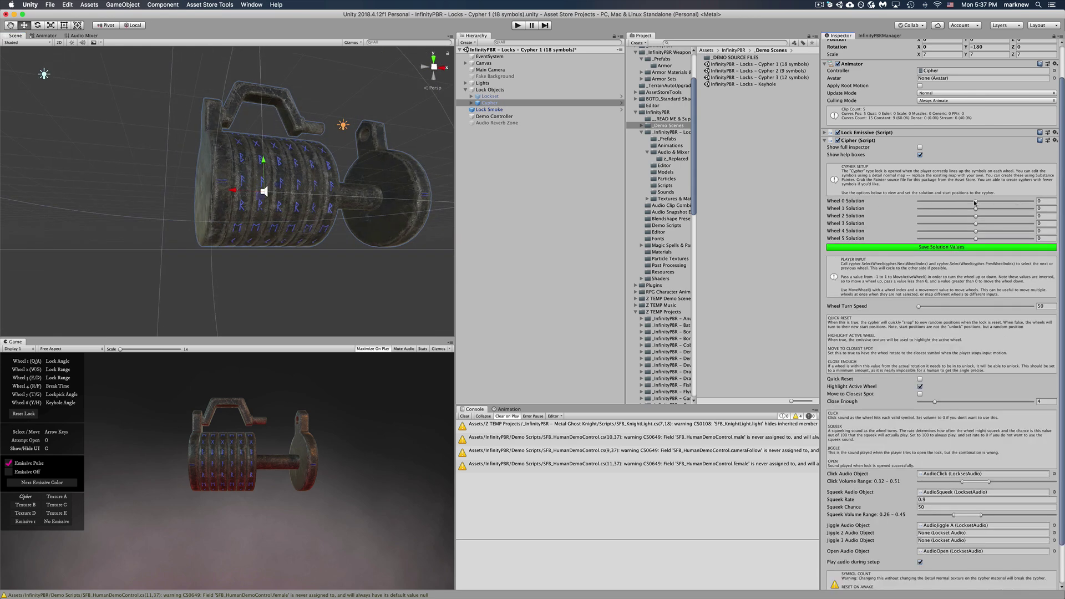
left_click_drag(974, 202, 995, 224)
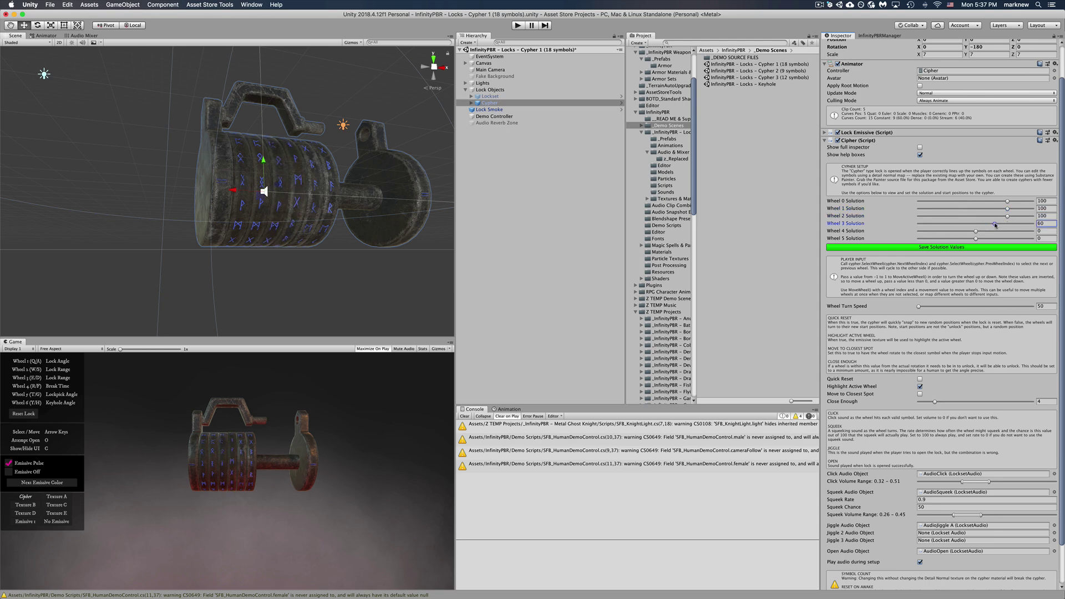
mouse_move(995, 225)
left_mouse_down()
mouse_move(1008, 226)
mouse_move(1007, 238)
left_mouse_up()
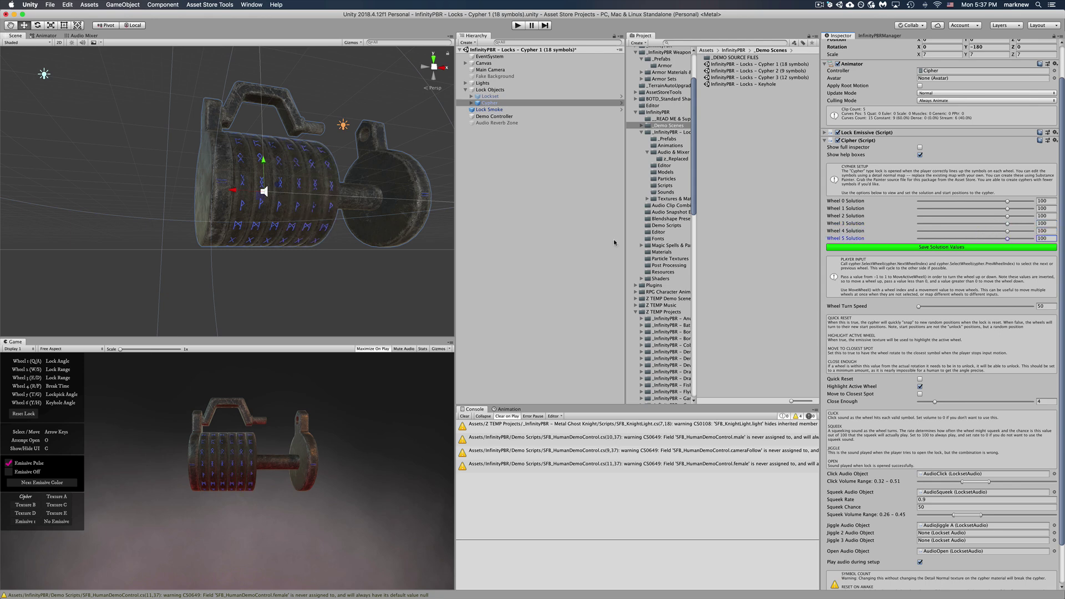
left_click_drag(344, 244, 302, 257, "alt")
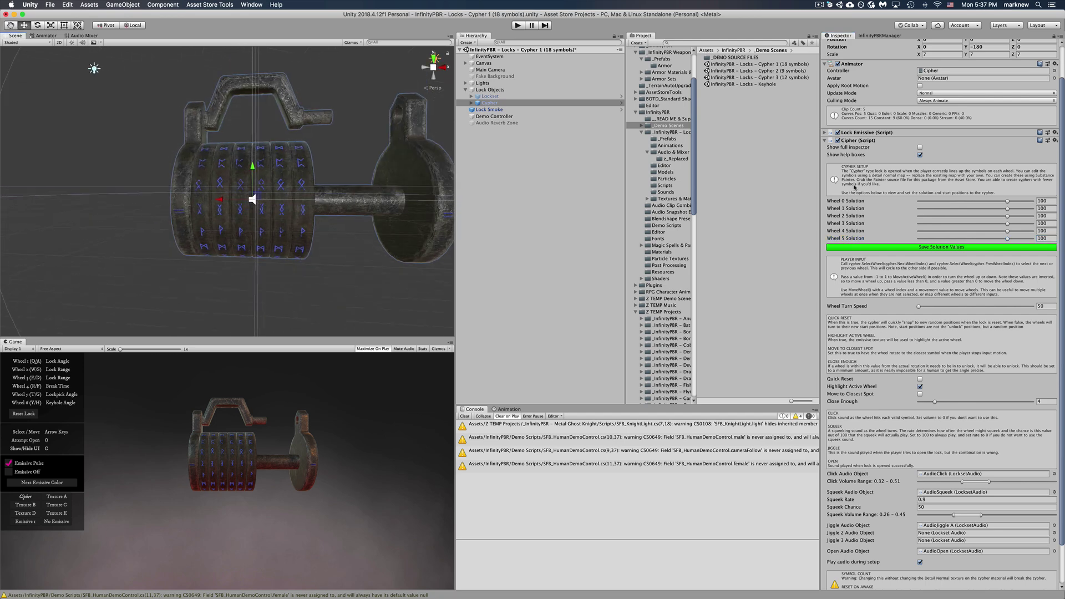
left_click(876, 247)
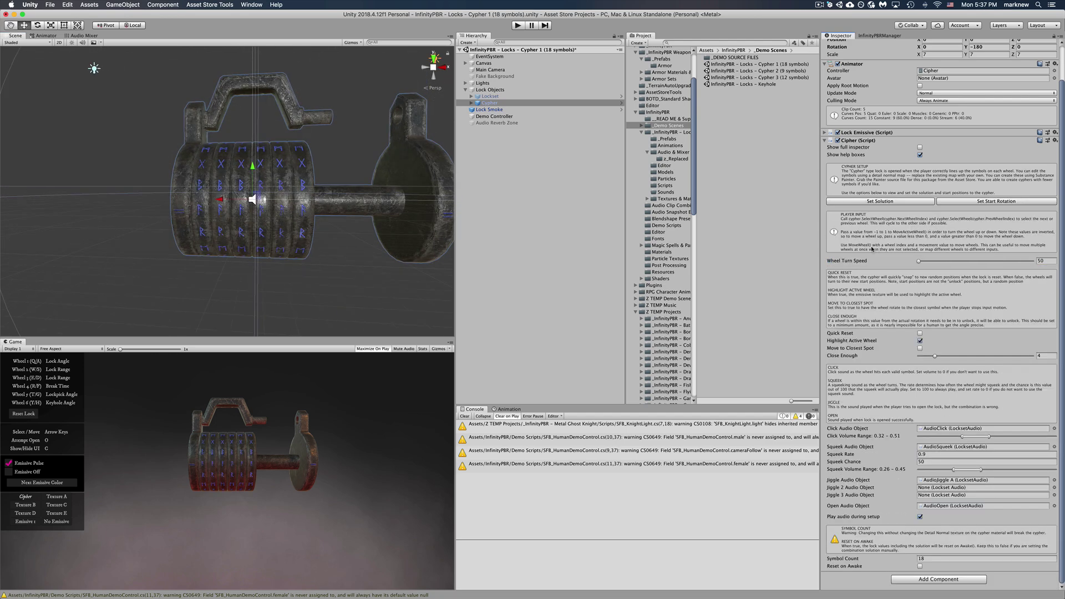
Step: Set the start rotation of all six cipher wheels to -180 and save the start values
left_click(998, 201)
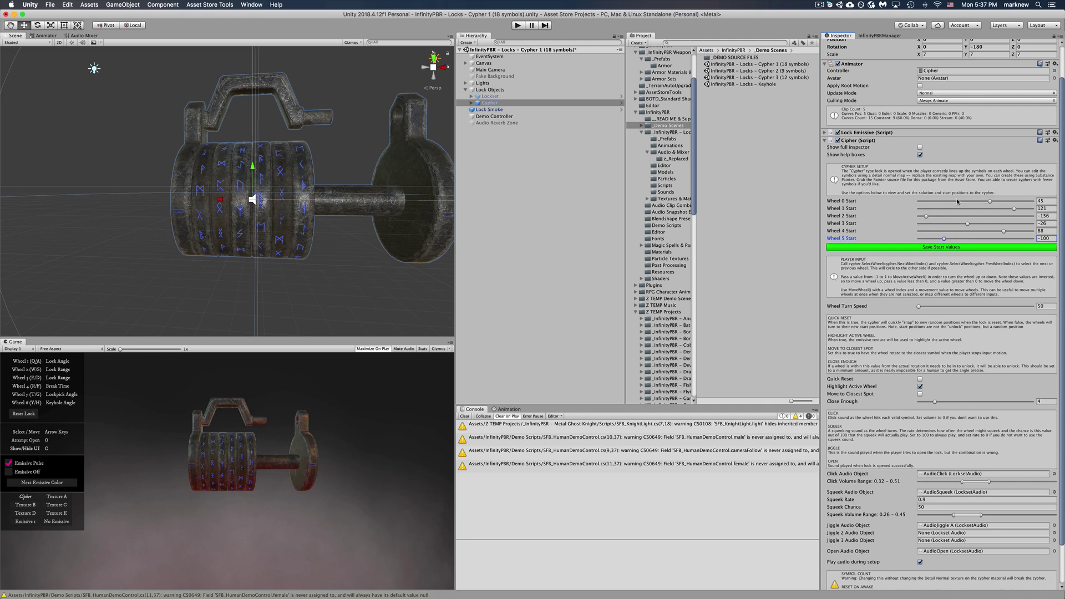
mouse_move(957, 202)
left_mouse_down()
mouse_move(939, 203)
mouse_move(977, 204)
left_mouse_up()
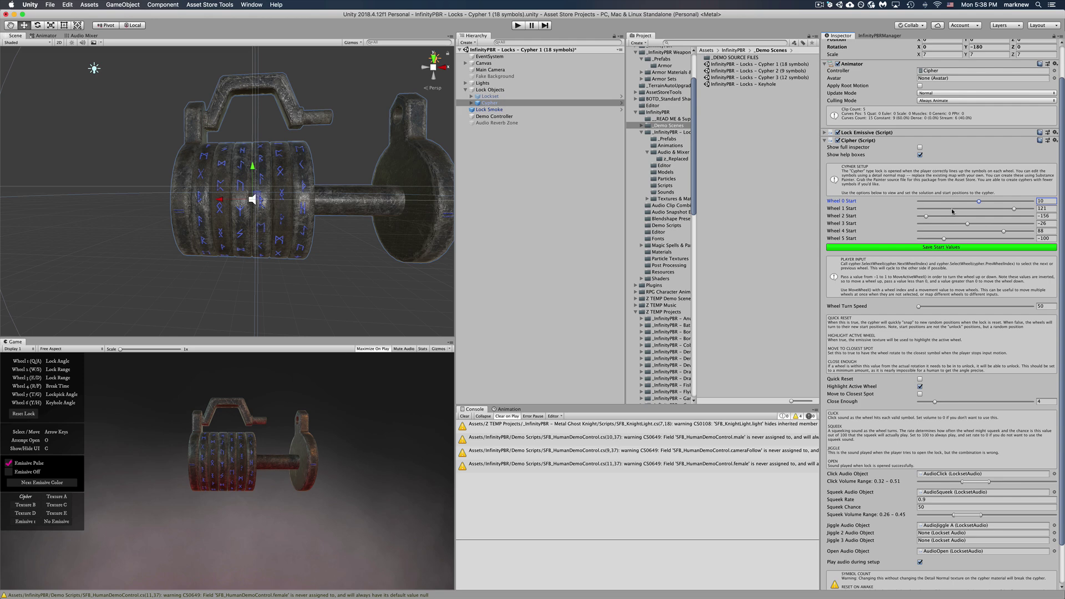
left_click_drag(952, 210, 917, 238)
left_click(274, 260)
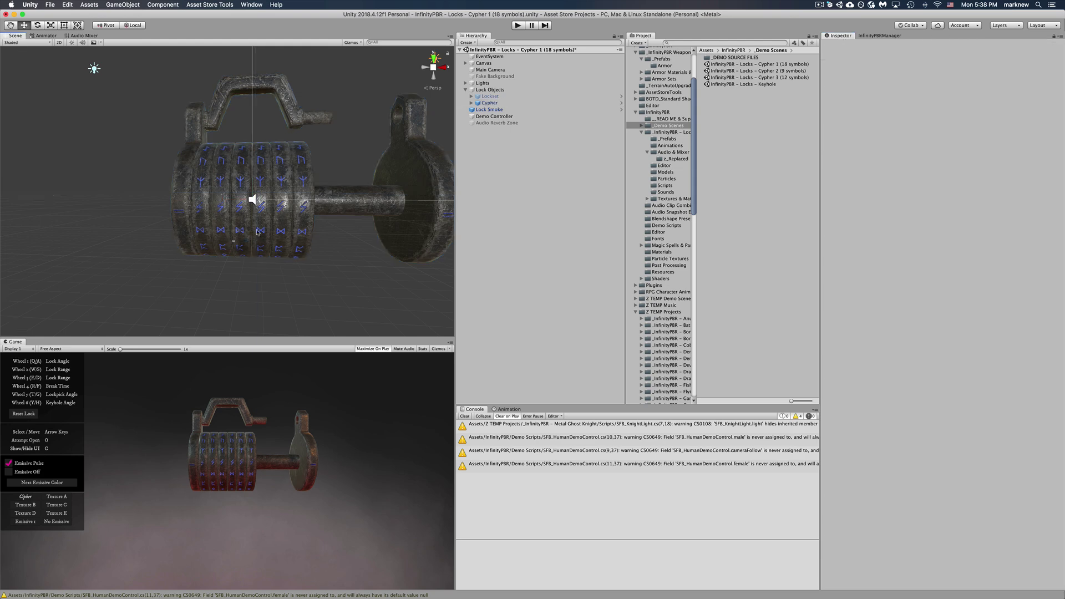
left_click(246, 234)
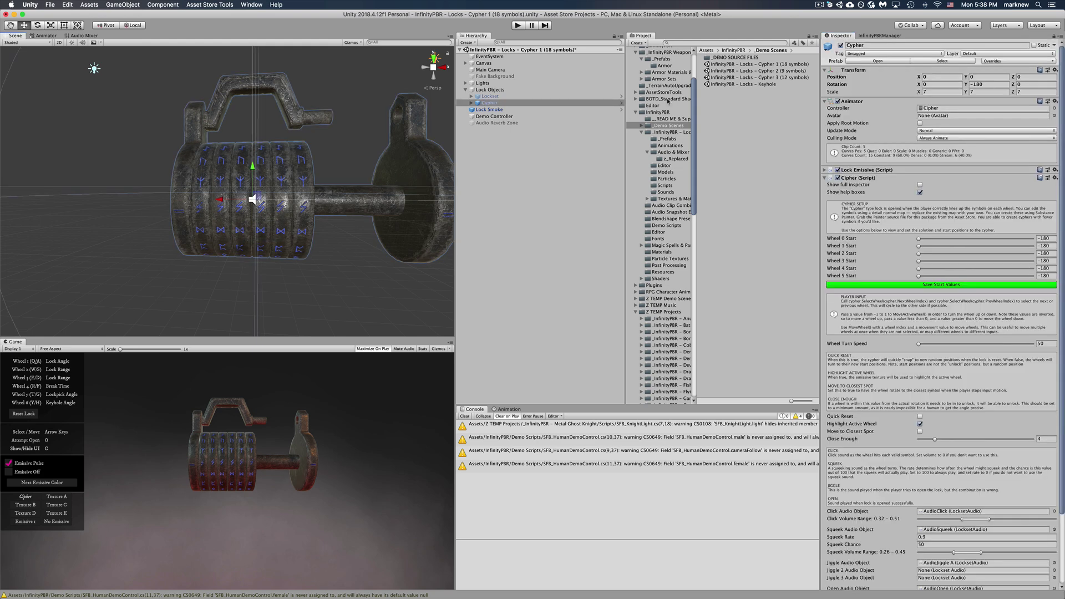
left_click(891, 286)
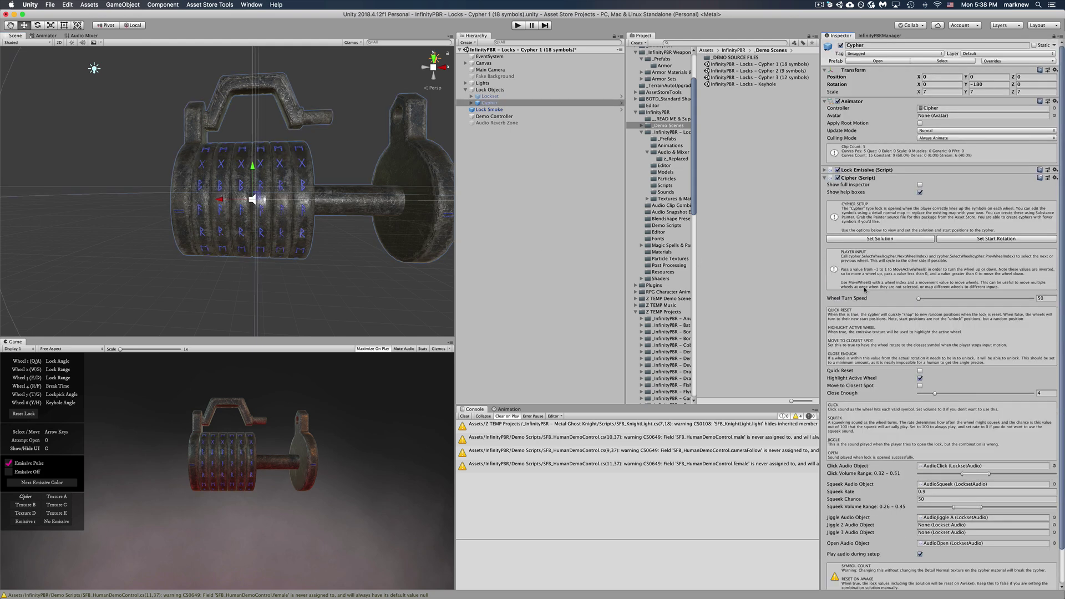
Step: Run the scene to watch the cipher's wheels turn to their start positions, and stop it
mouse_move(254, 254)
left_mouse_down()
mouse_move(389, 238)
mouse_move(244, 271)
left_mouse_up()
left_click(517, 25)
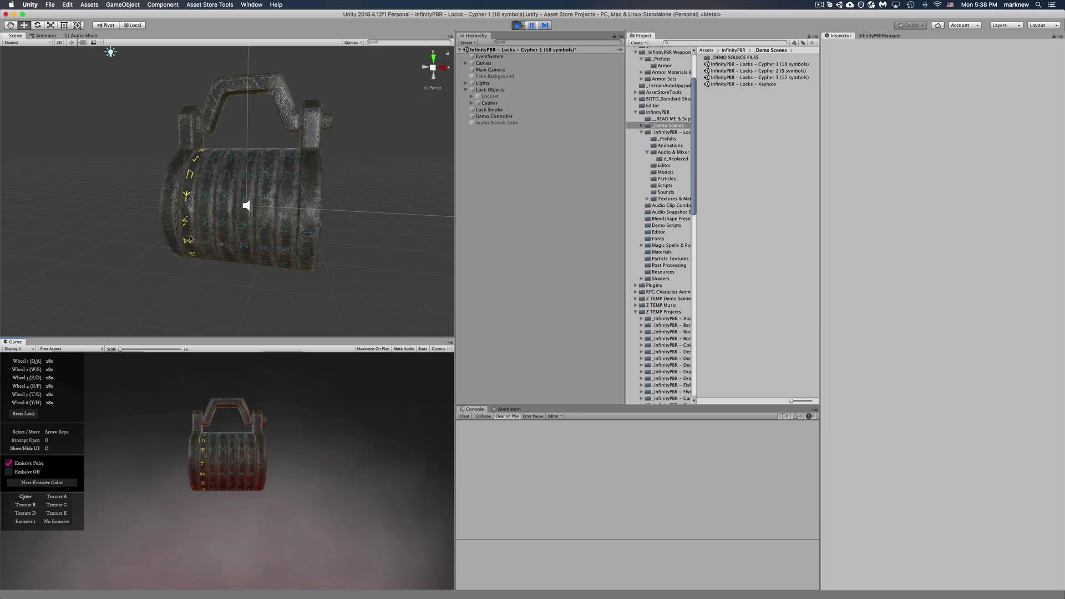
left_click(517, 26)
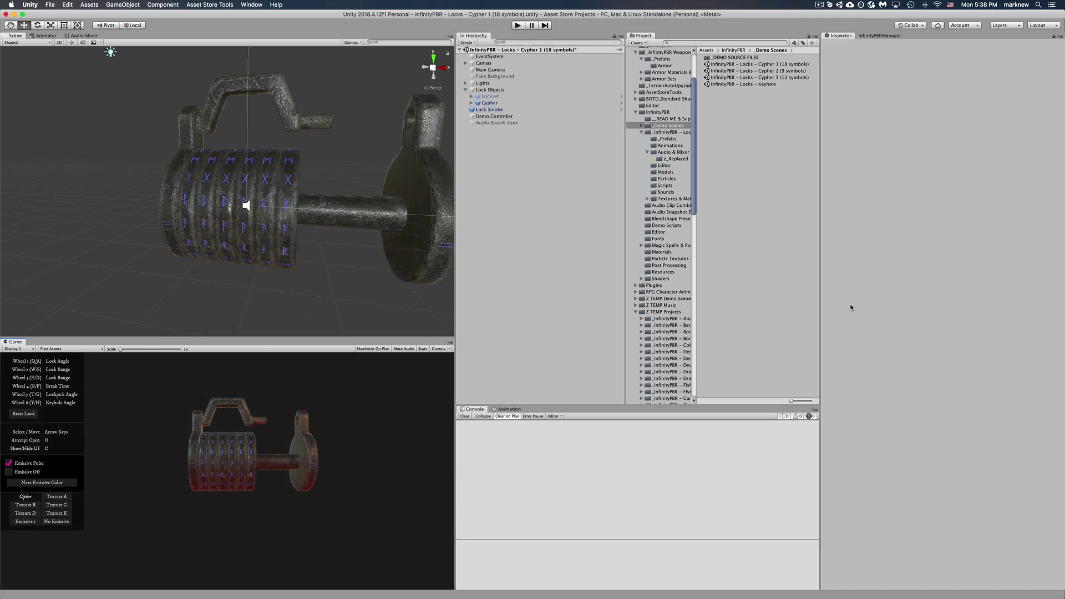
Step: Enable Quick Reset on the Cypher object's Cipher script, and run the scene briefly to test it
left_click(489, 103)
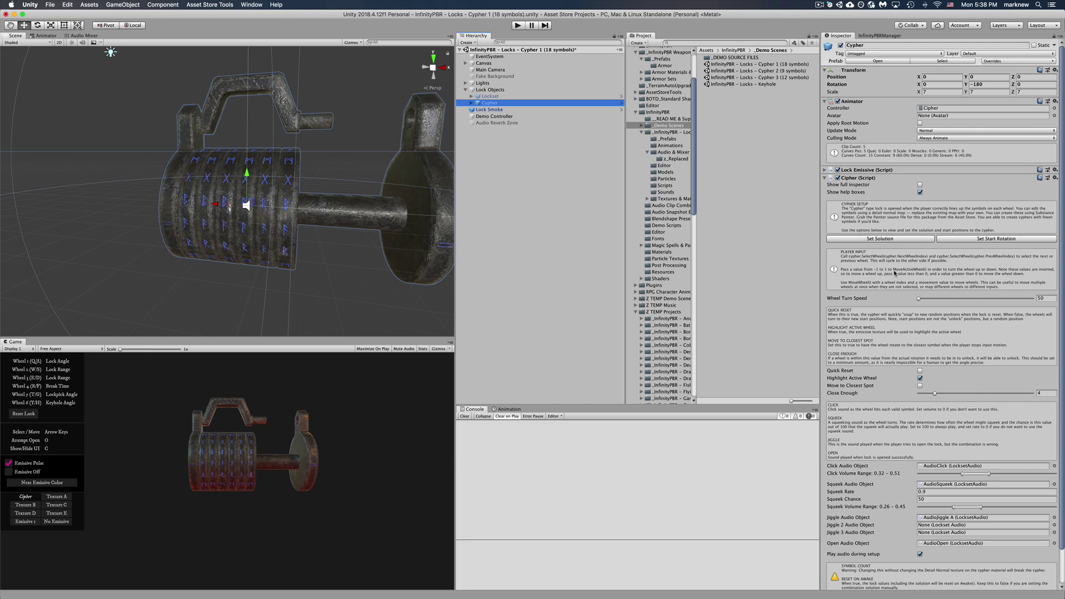
scroll(886, 334, "down", 3)
left_click(920, 334)
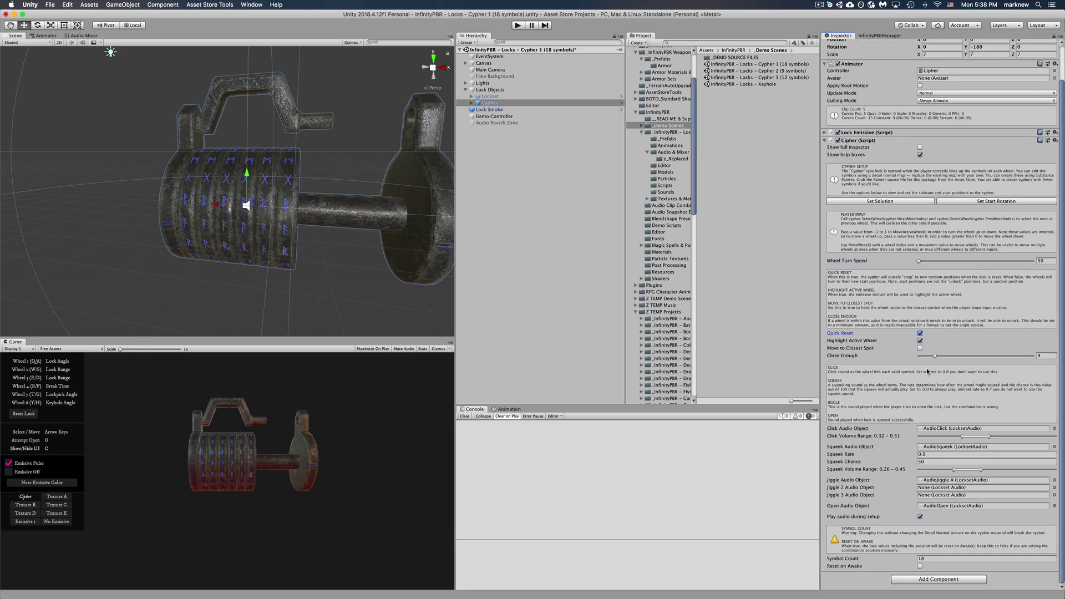
left_click(516, 26)
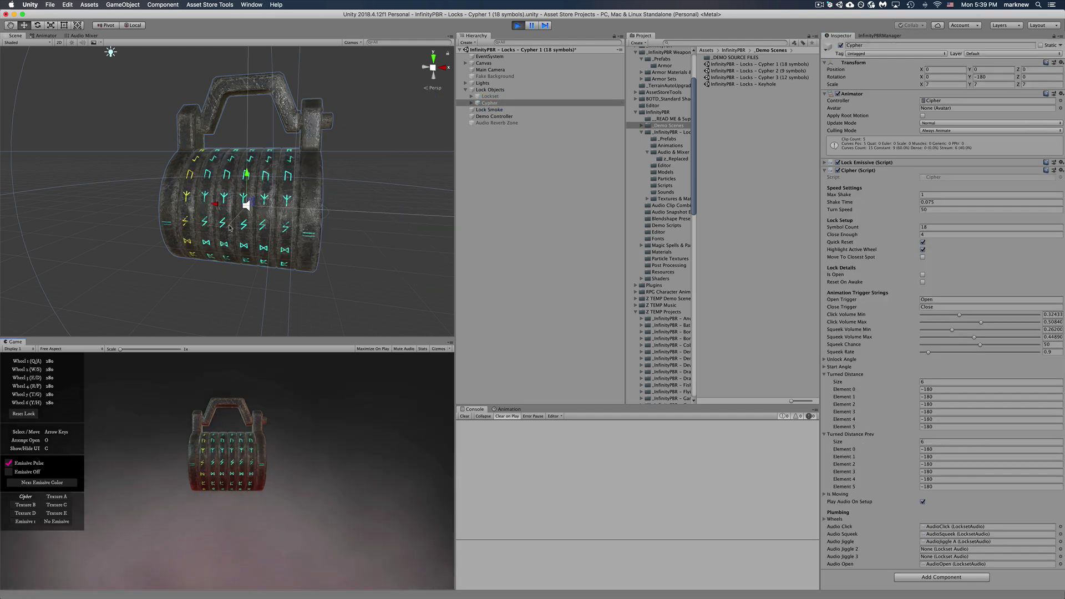
left_click(518, 26)
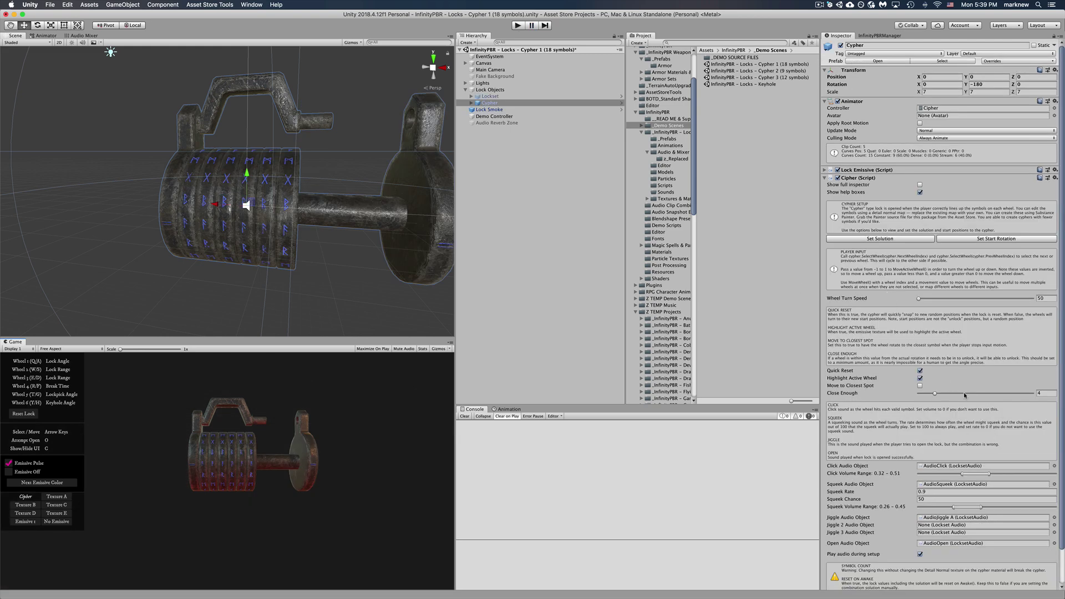
Step: Disable Quick Reset and Highlight Active Wheel on the Cipher script, and start the scene
left_click(920, 371)
left_click(920, 378)
left_click(516, 26)
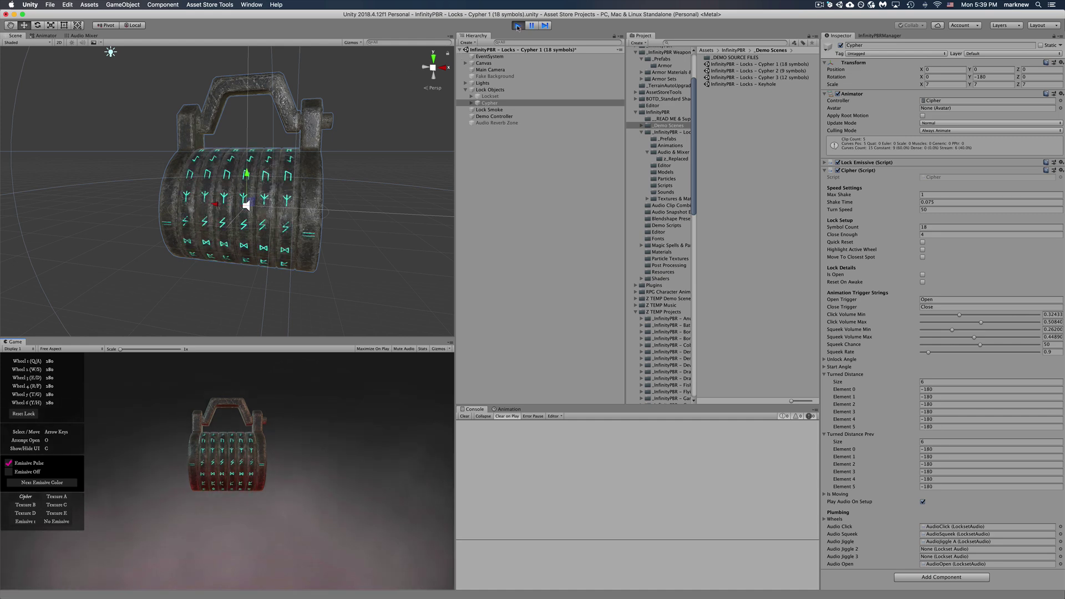
Step: Turn several cipher wheels among wheels 1 to 4 to check their appearance without active-wheel highlighting, and stop the scene
key("e")
key("r")
key("f")
key("e")
key("s")
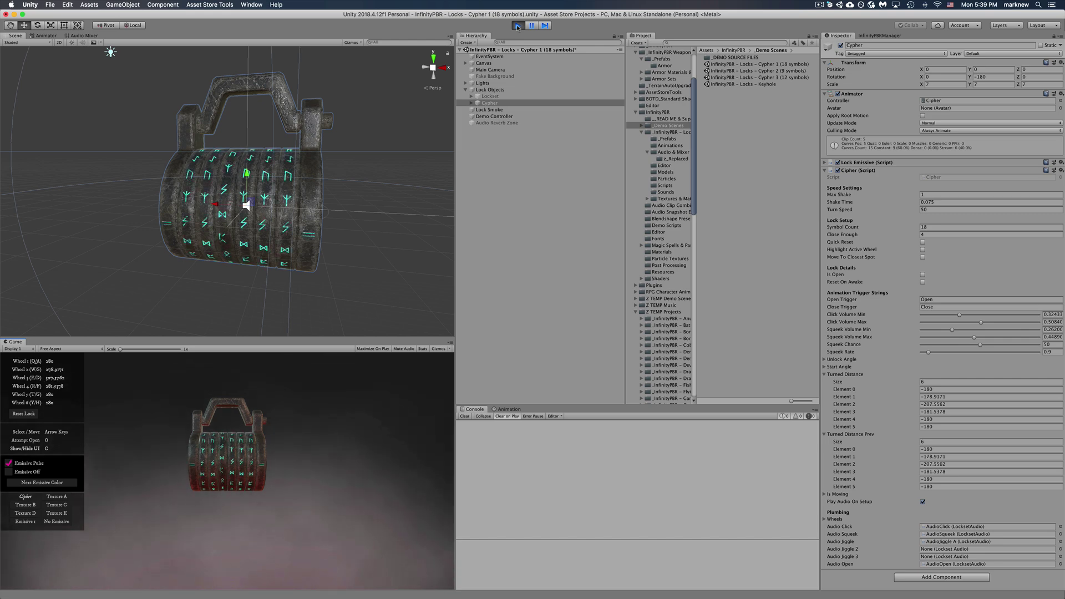
key("a")
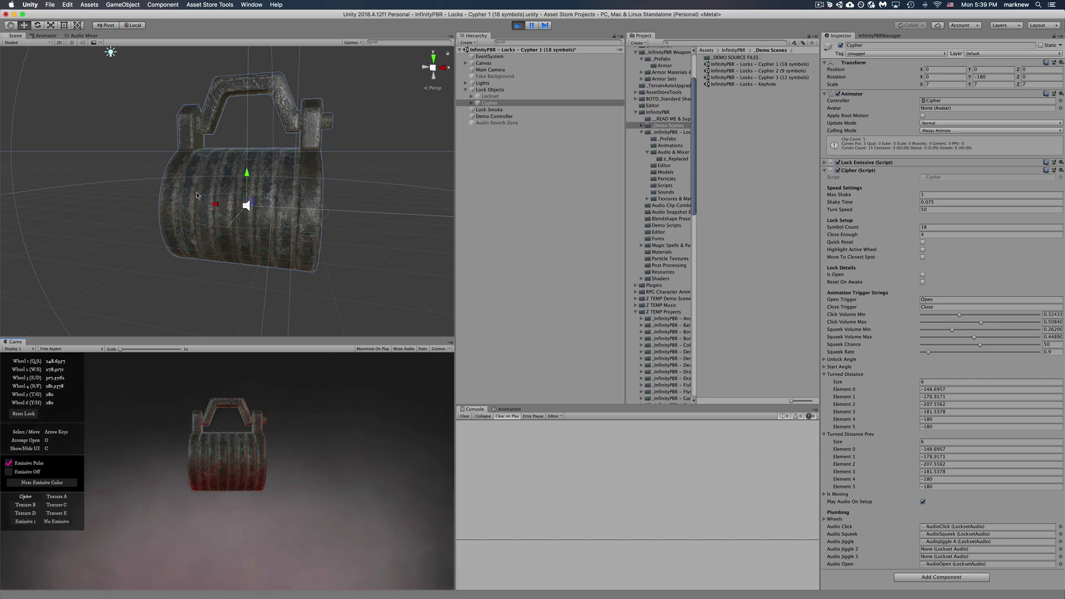
left_click(188, 209)
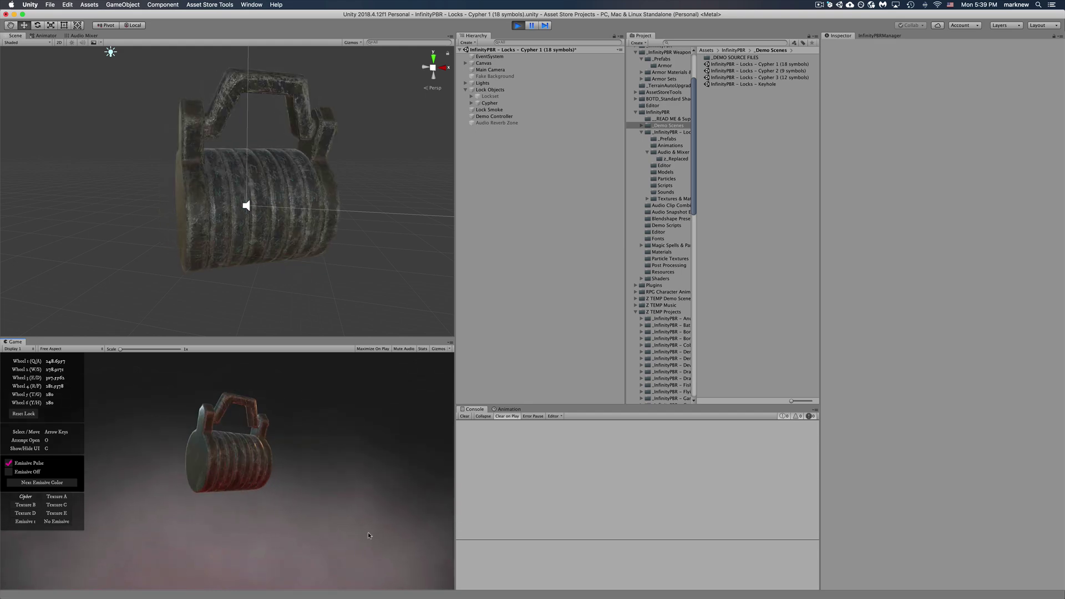
left_click(517, 25)
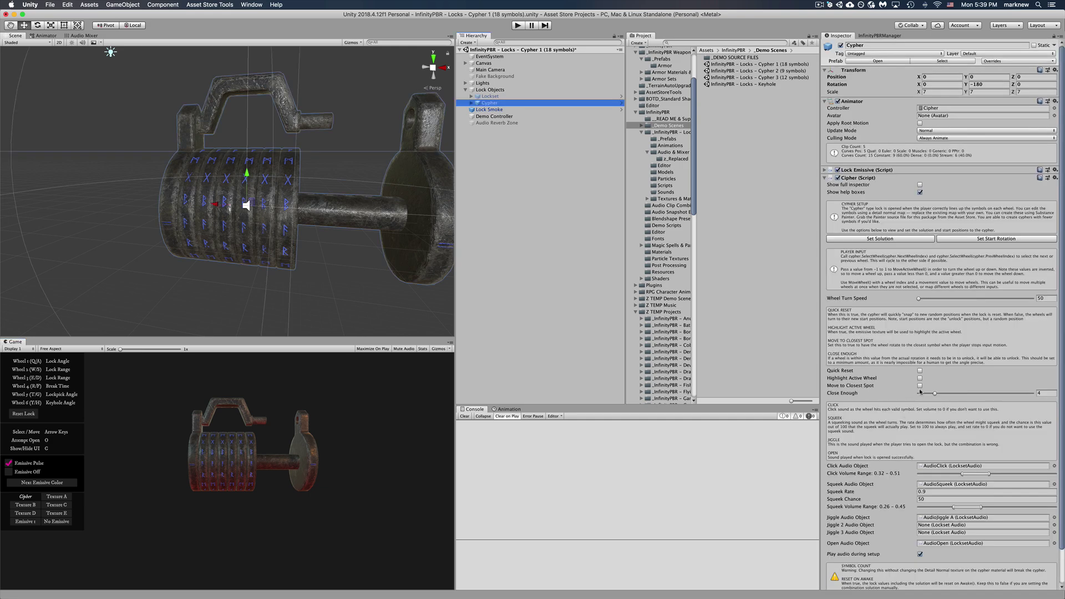
Step: Enable Move to Closest Spot and Highlight Active Wheel on the Cipher script, and start the scene
left_click(920, 386)
left_click(920, 378)
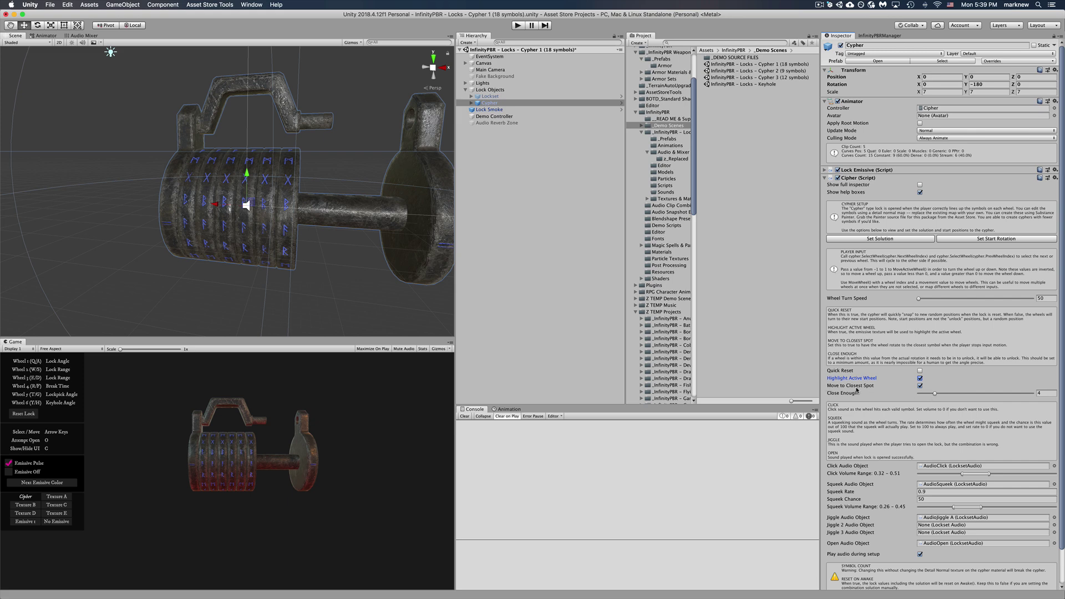
left_click(518, 25)
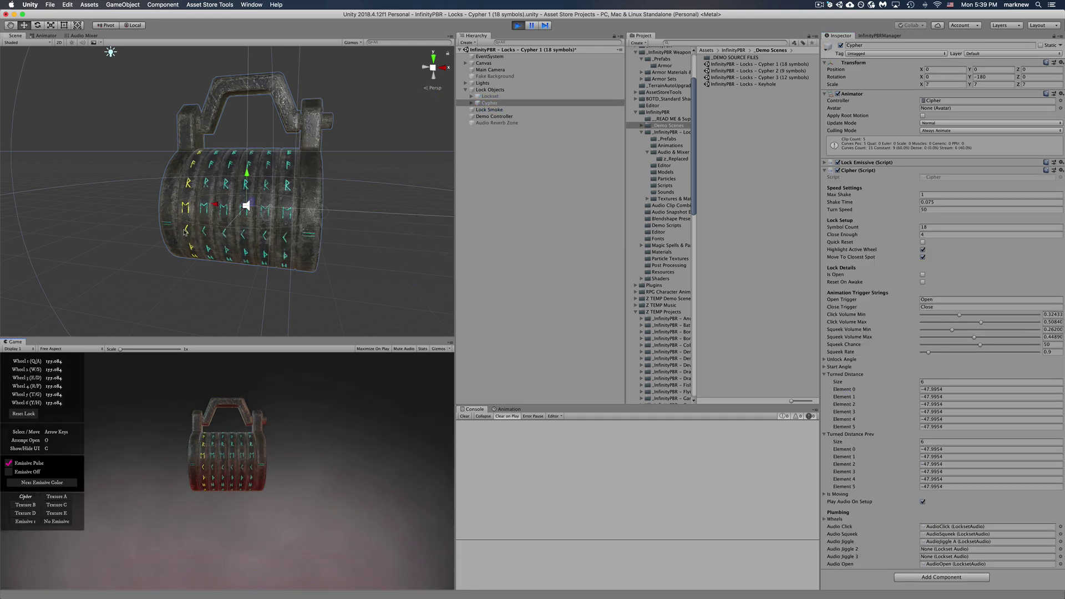
Step: Turn wheel 1 in both directions in the running scene to check its snapping to the closest symbol, and stop the scene
left_click_drag(228, 255, 336, 248)
left_click_drag(314, 457, 378, 457)
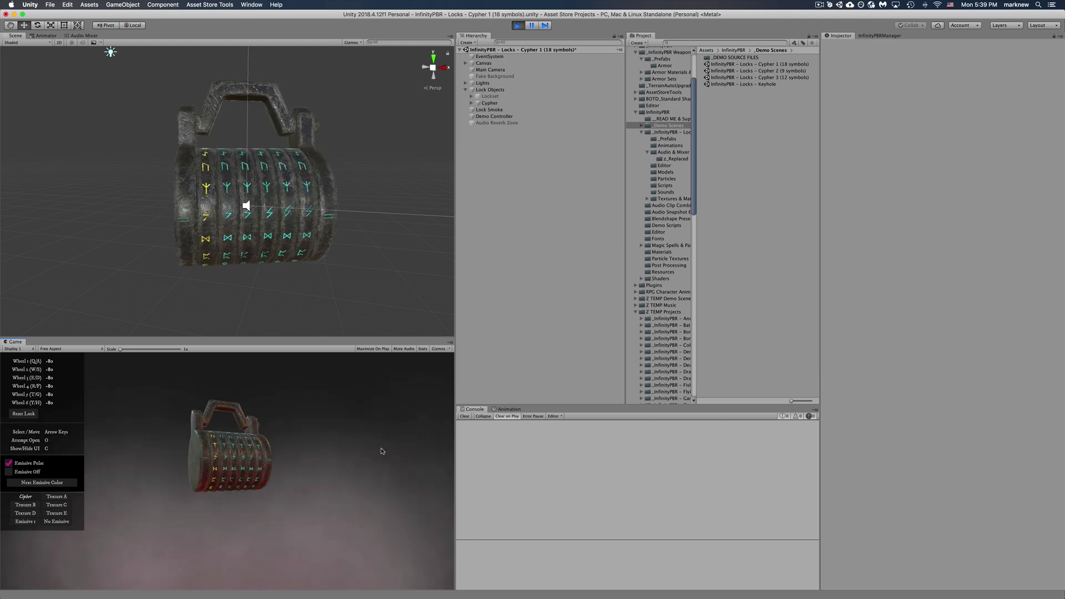
left_click(311, 244)
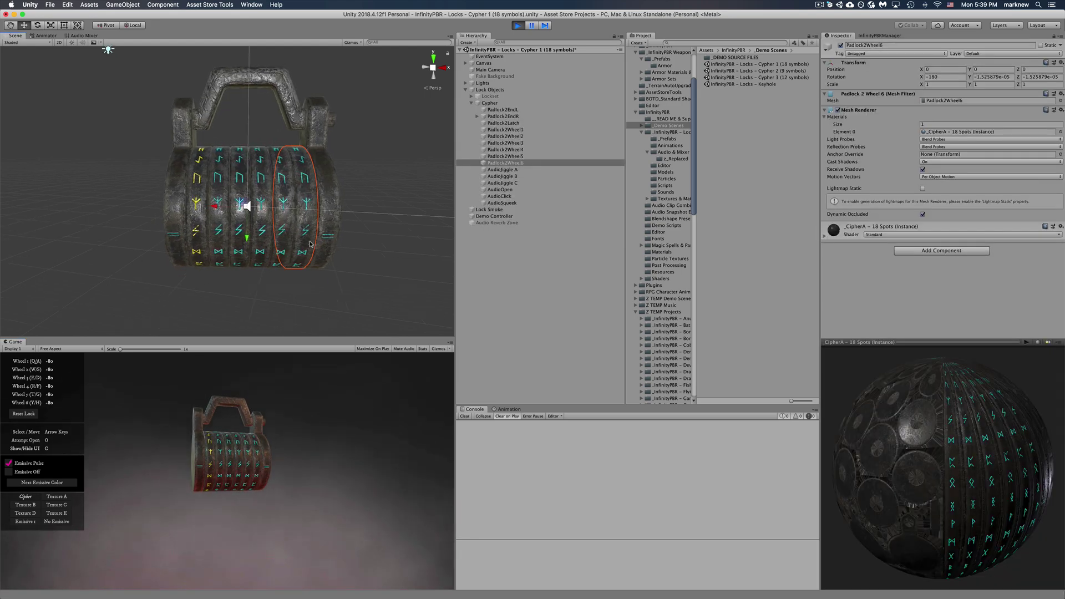
scroll(310, 244, "up", 5)
scroll(311, 244, "down", 8)
left_click(258, 416)
key("Up")
key("a")
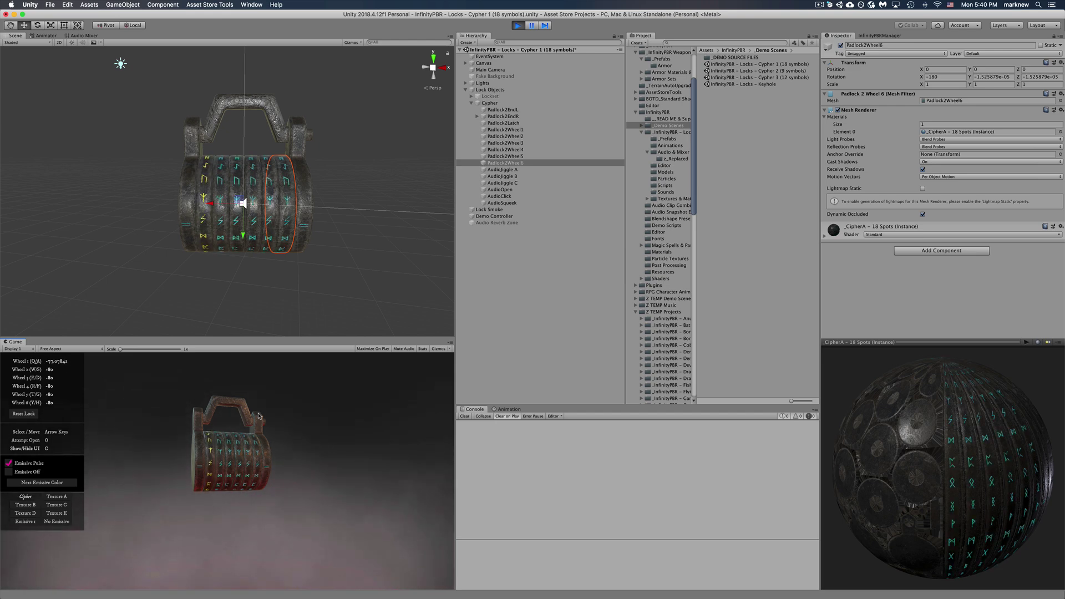
key("a")
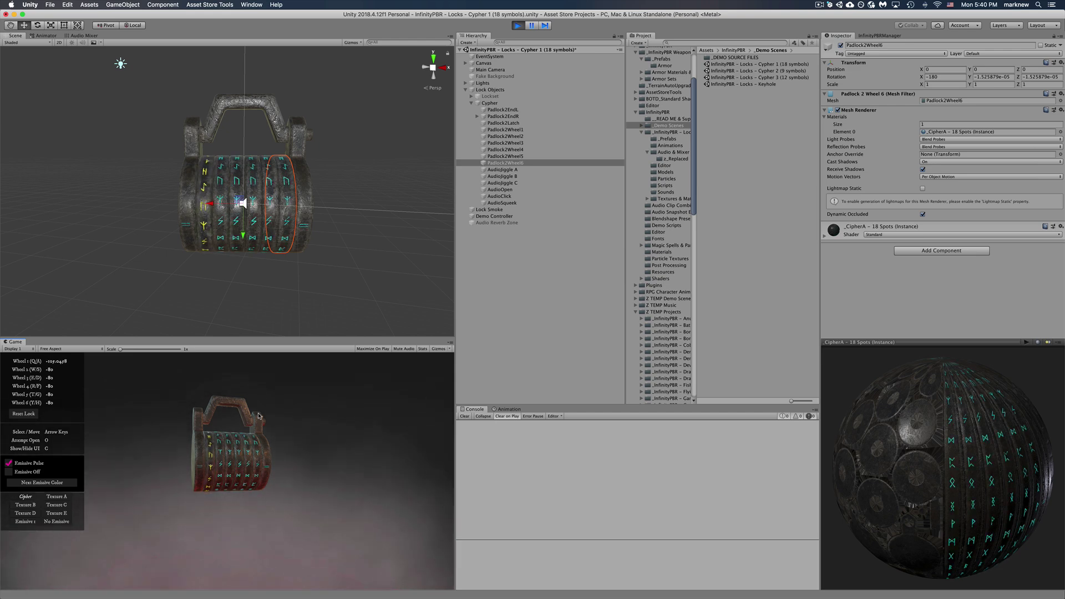
key("q")
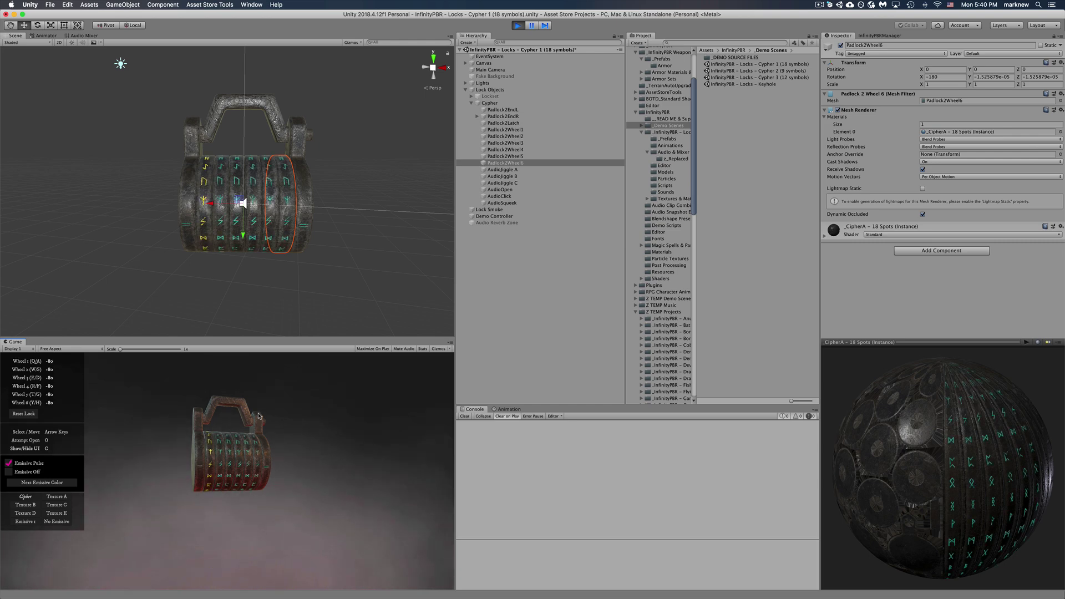
left_click(519, 26)
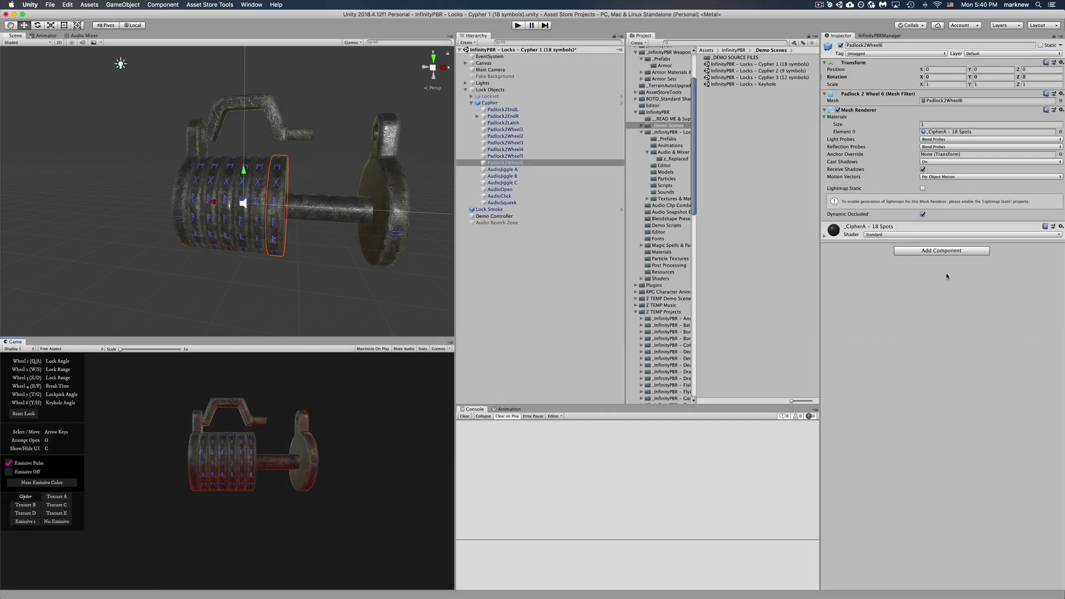
Step: Select the Cypher lock object to show its Cipher script, and collapse its child objects
left_click(478, 109)
left_click(478, 103)
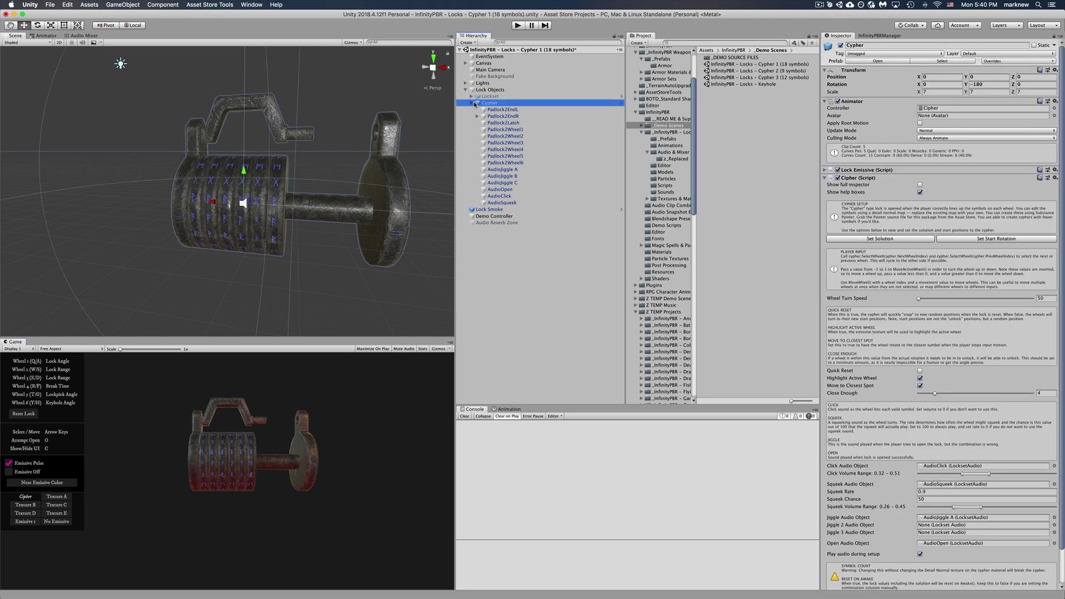
left_click(471, 102)
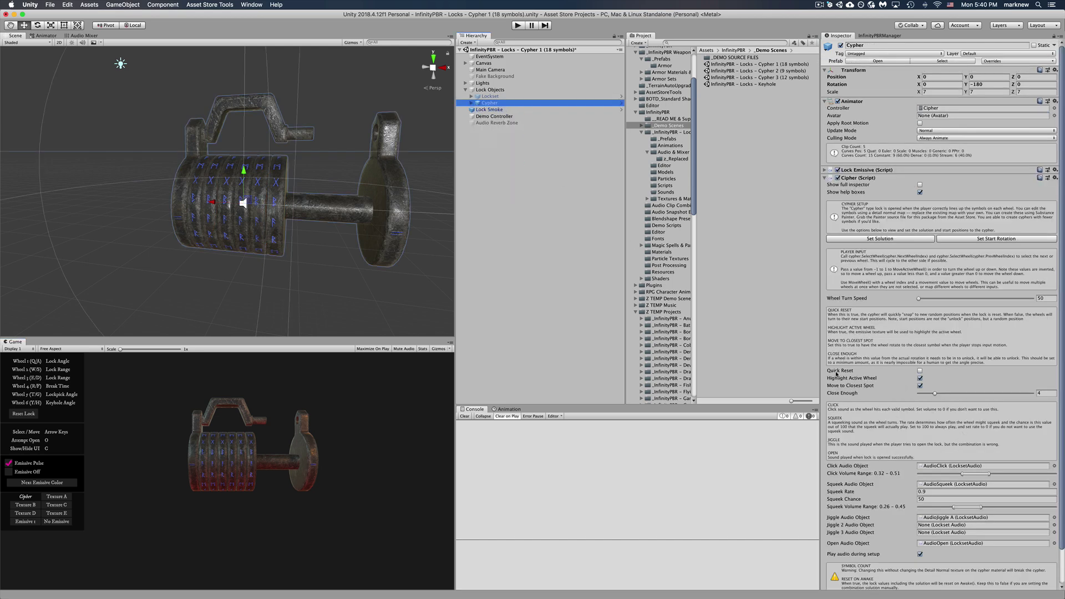
Step: Give the six cipher wheels differing start rotations on the Cipher script, save the start values, and briefly run the scene to test them
left_click(519, 26)
left_click(998, 238)
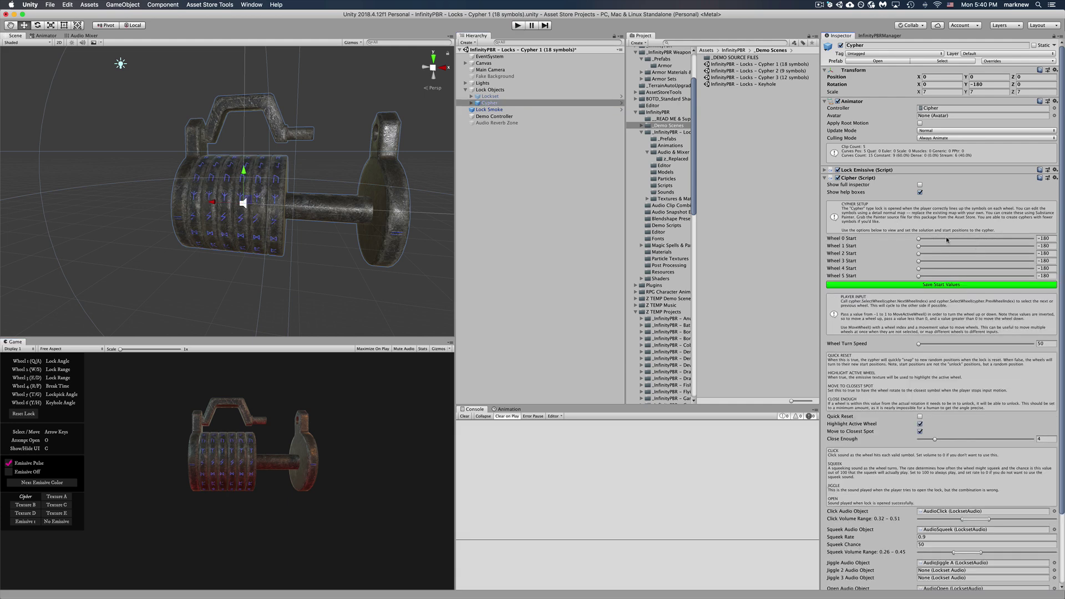
left_click_drag(947, 238, 960, 239)
left_click_drag(953, 246, 1020, 276)
left_click(1002, 261)
left_click(932, 254)
left_click(947, 268)
left_click(1004, 284)
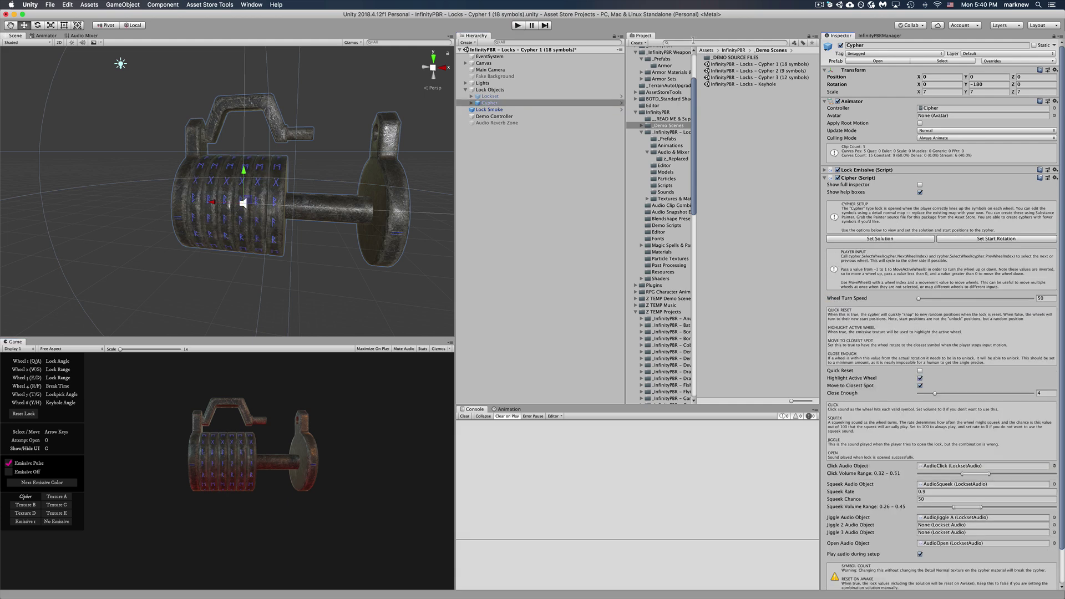
left_click(523, 26)
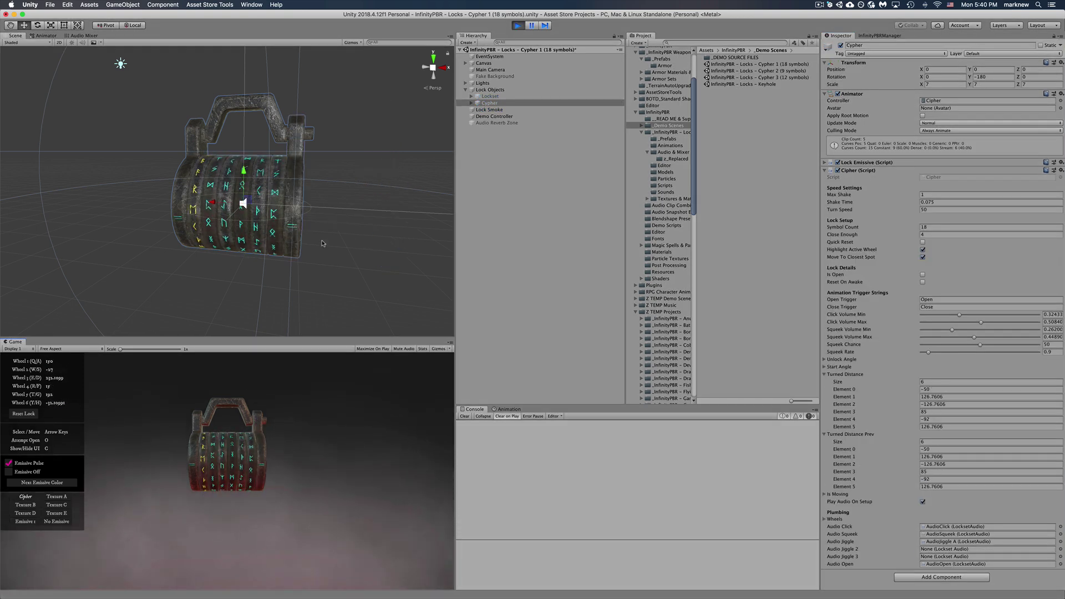
left_click(518, 25)
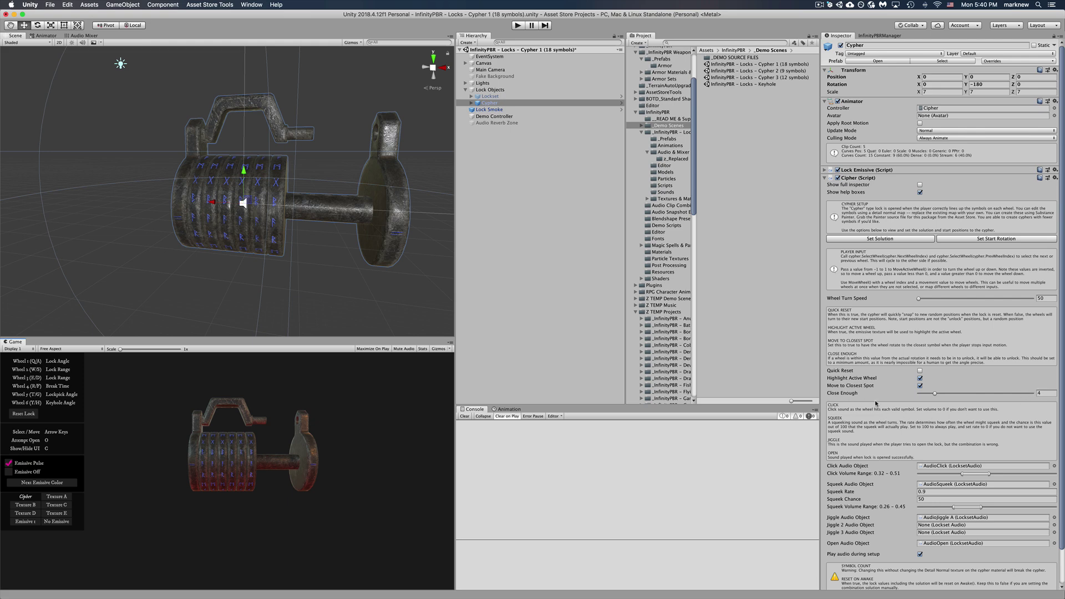
Step: Examine the Symbol Count and Reset on Awake settings of the Cypher object's Cipher script in the 18-symbol scene
scroll(875, 401, "down", 3)
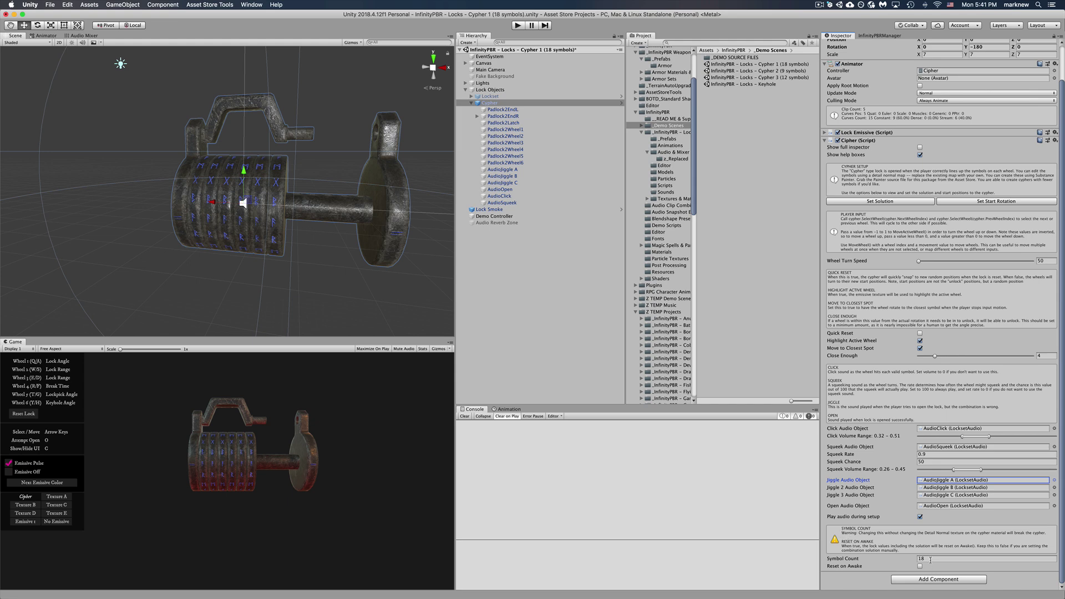
left_click_drag(357, 255, 211, 243)
left_click(527, 98)
left_click(527, 103)
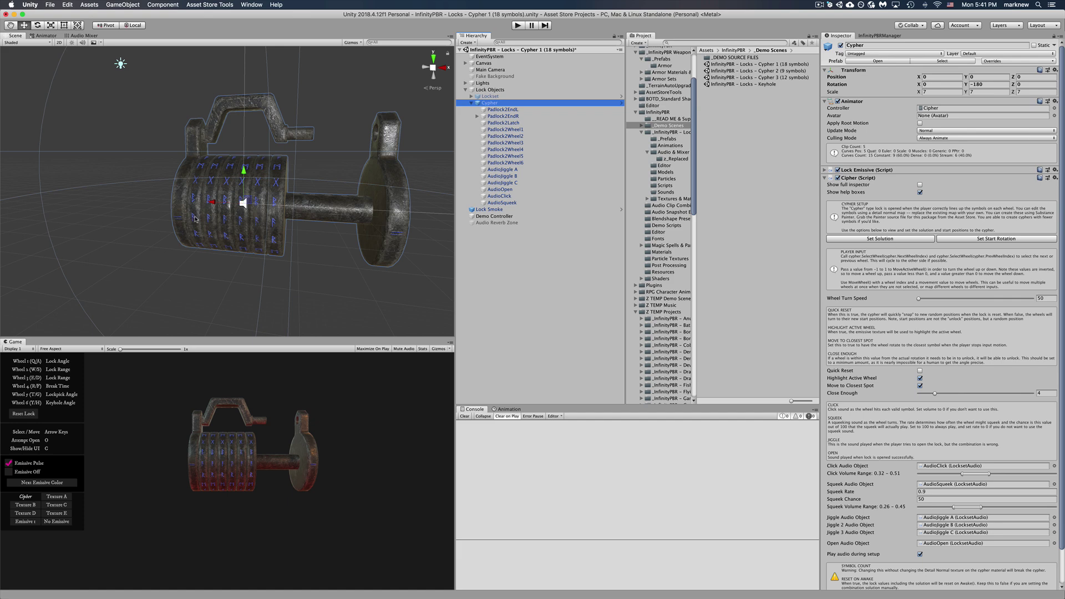
scroll(905, 554, "down", 2)
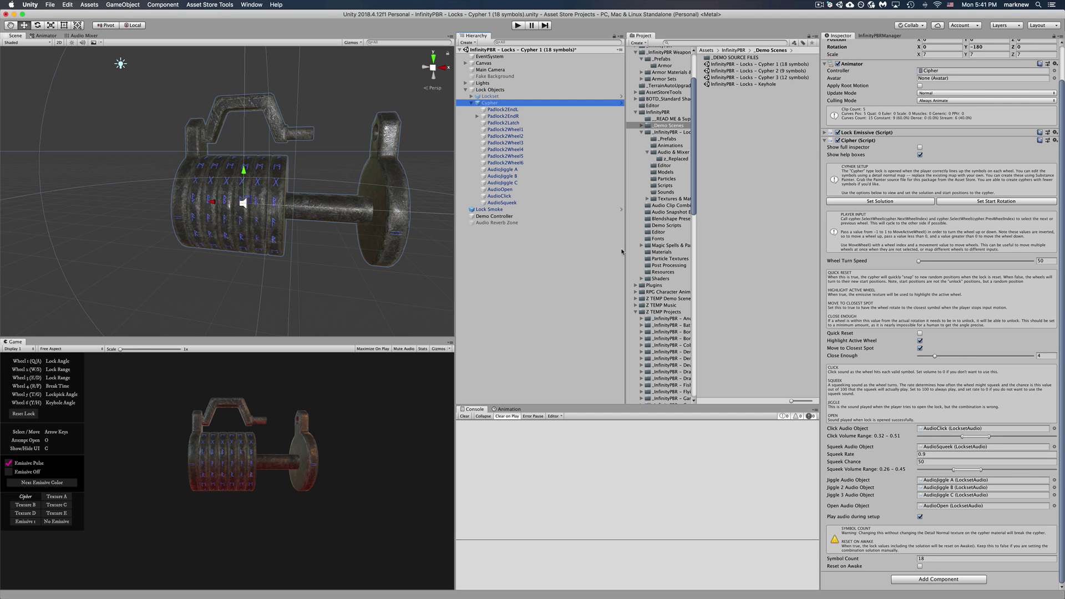
Step: Open the Cypher 2 (9 symbols) demo scene, saving the changes to the Cypher 1 scene, and start it
double_click(776, 71)
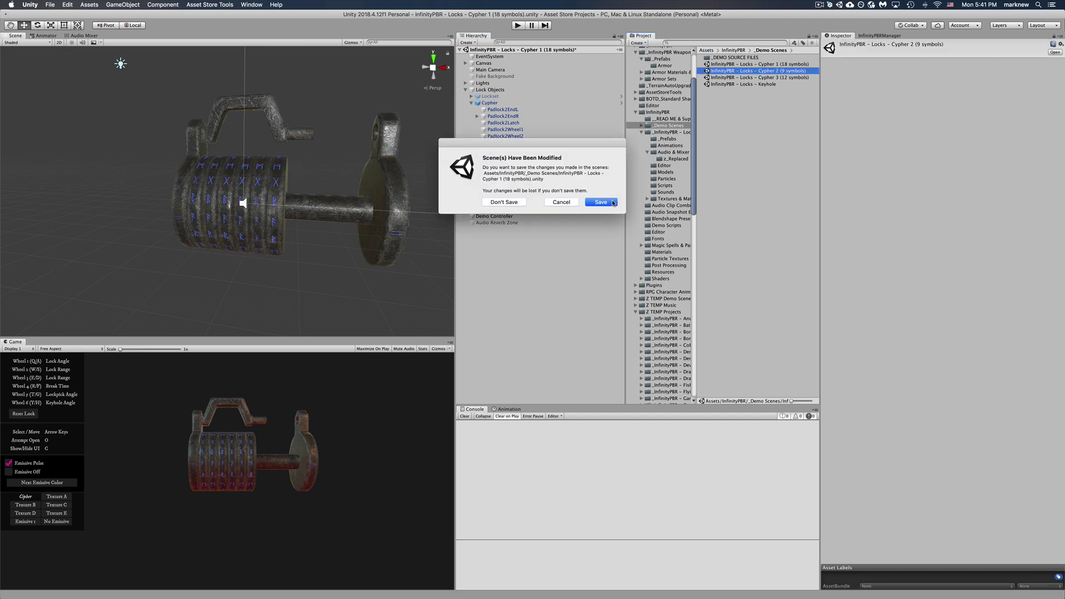
left_click(601, 202)
key("super+p")
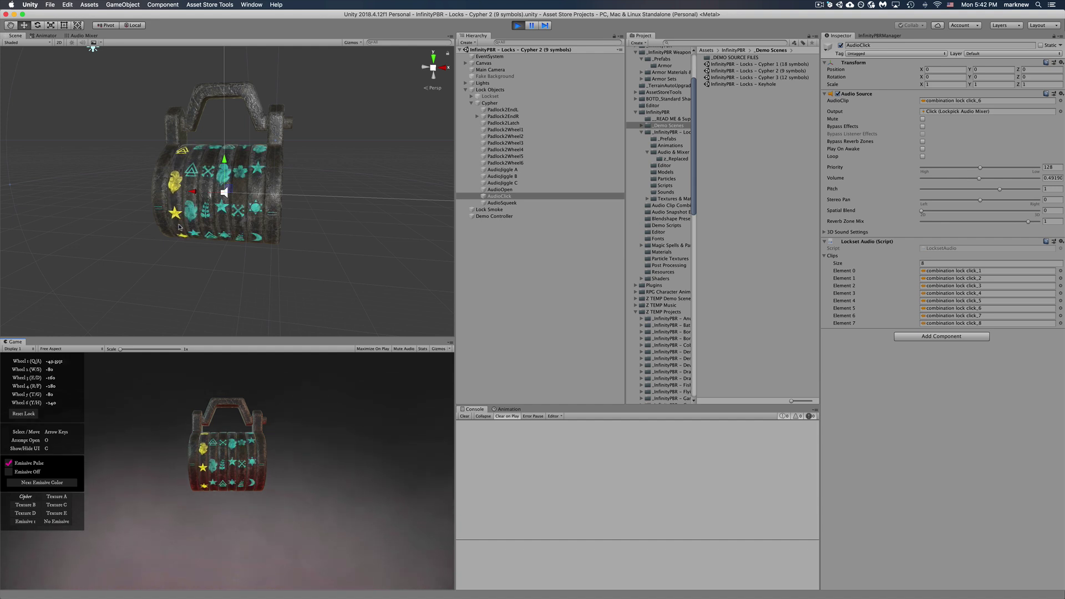
Step: Turn wheel 1 of the nine-symbol cipher in both directions to view its symbols, and stop the scene
key("Down")
key("Down")
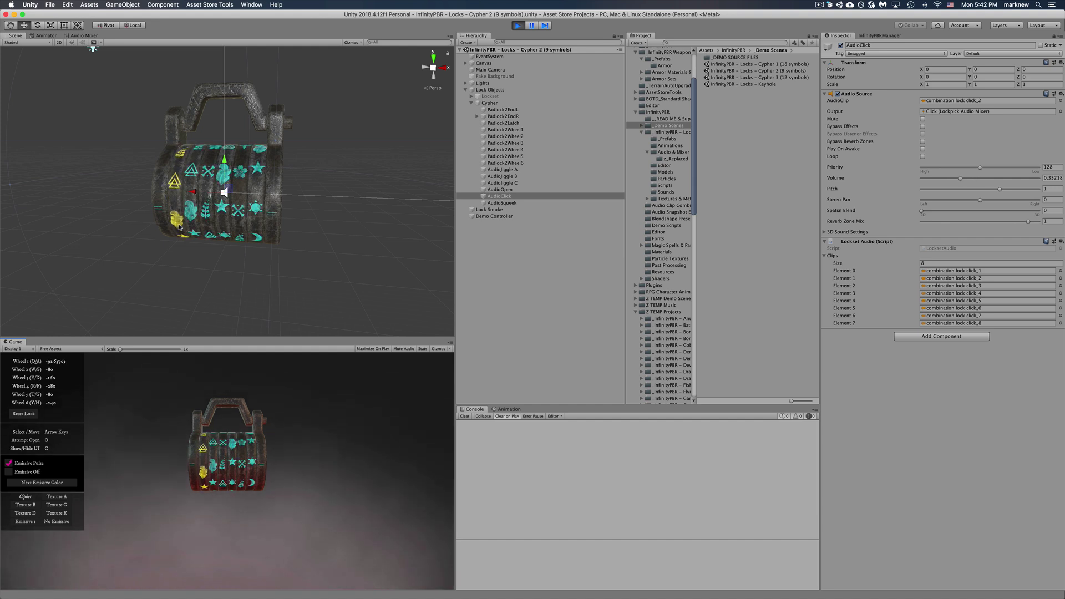
key("a")
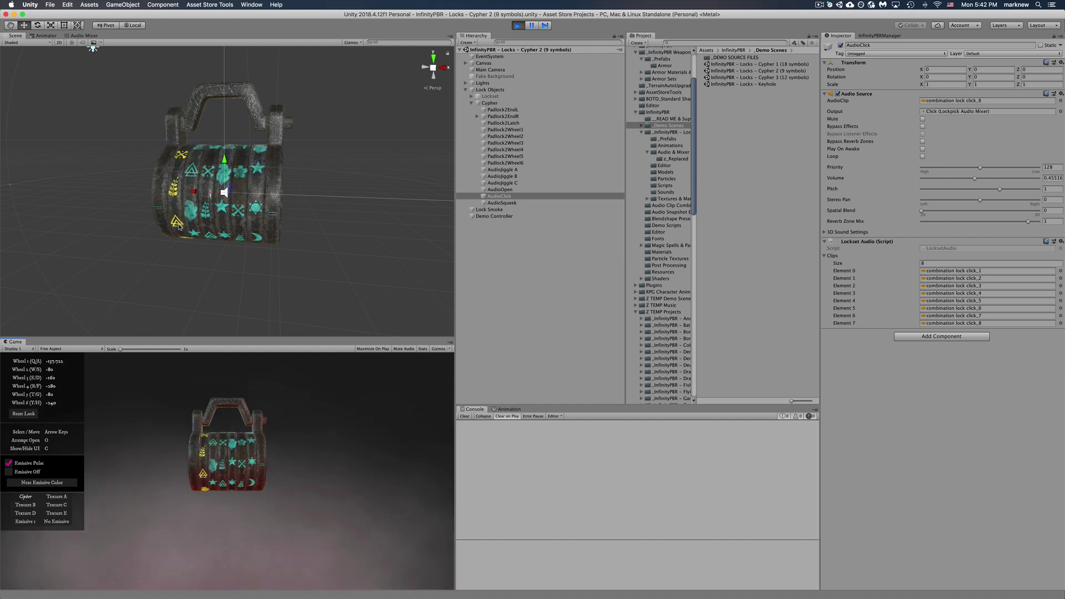
key("a")
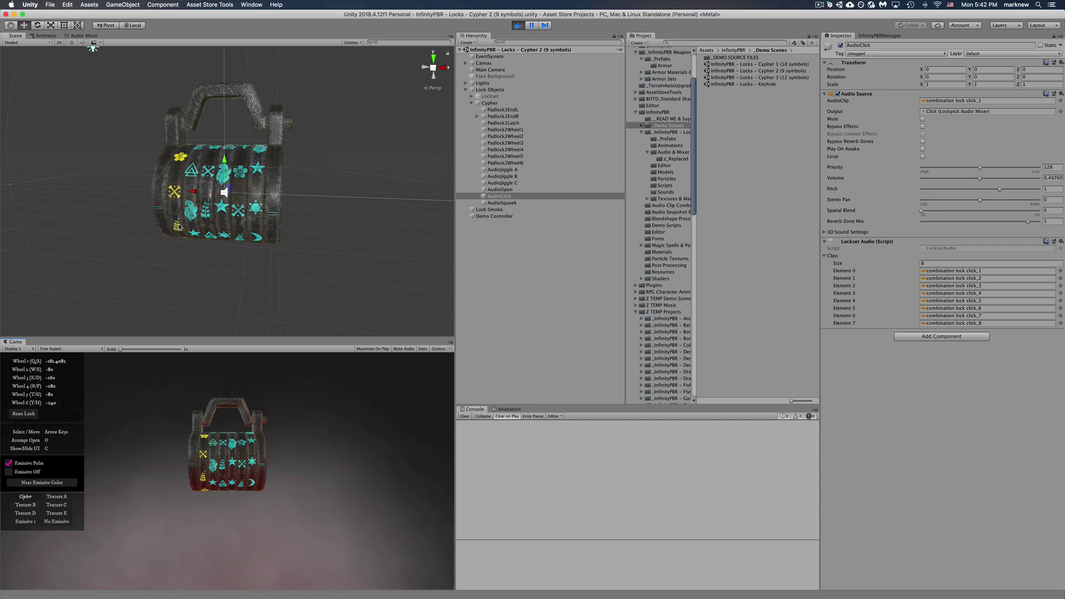
key("q")
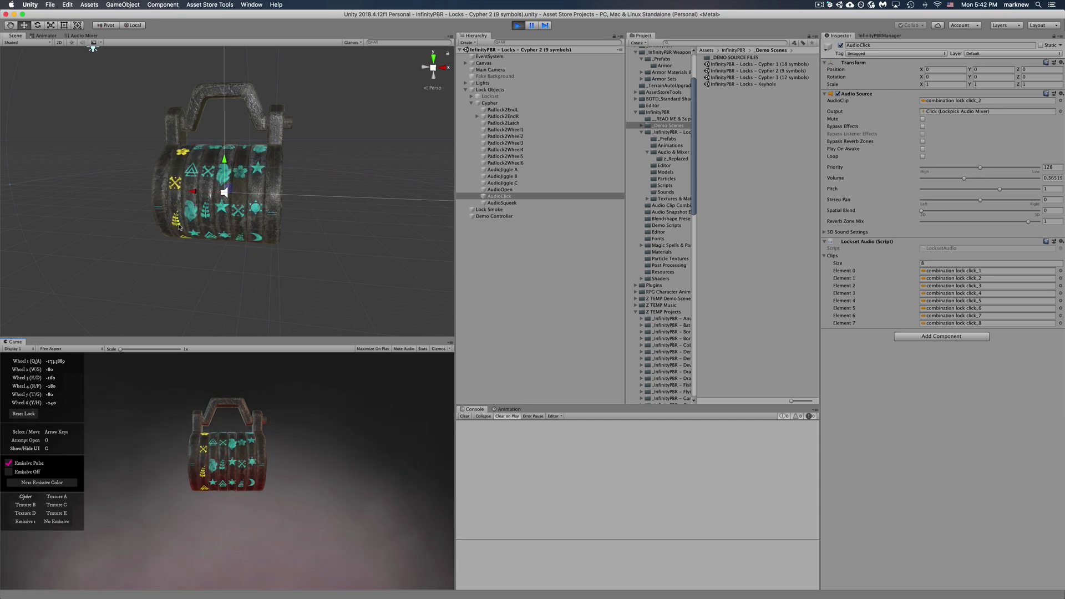
key("super+p")
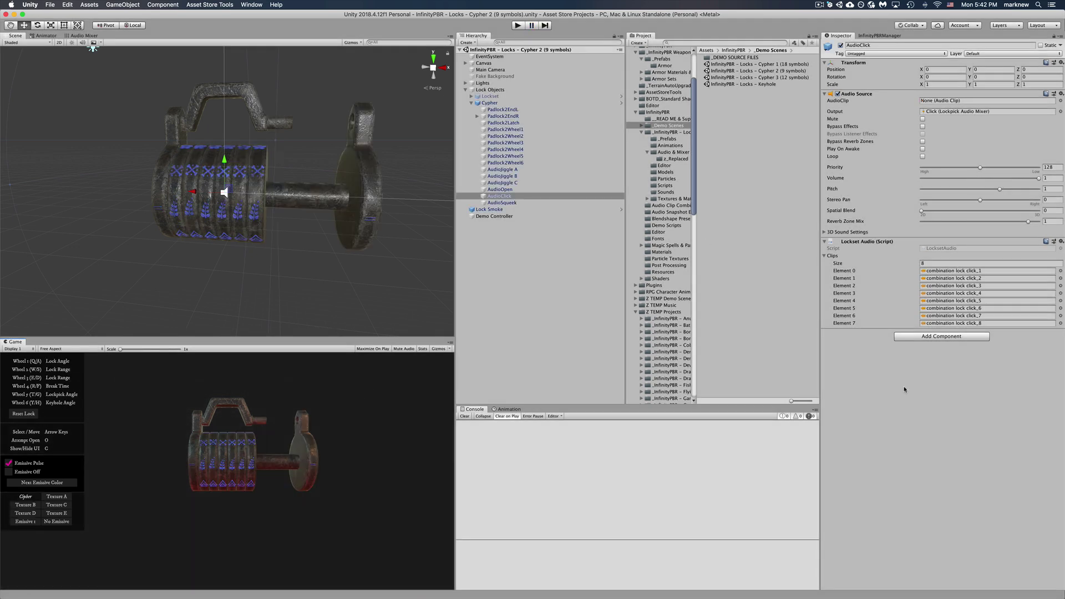
Step: Check the Symbol Count on the nine-symbol Cypher object, and open the Cypher 3 (12 symbols) demo scene, saving the current scene's changes
left_click(489, 103)
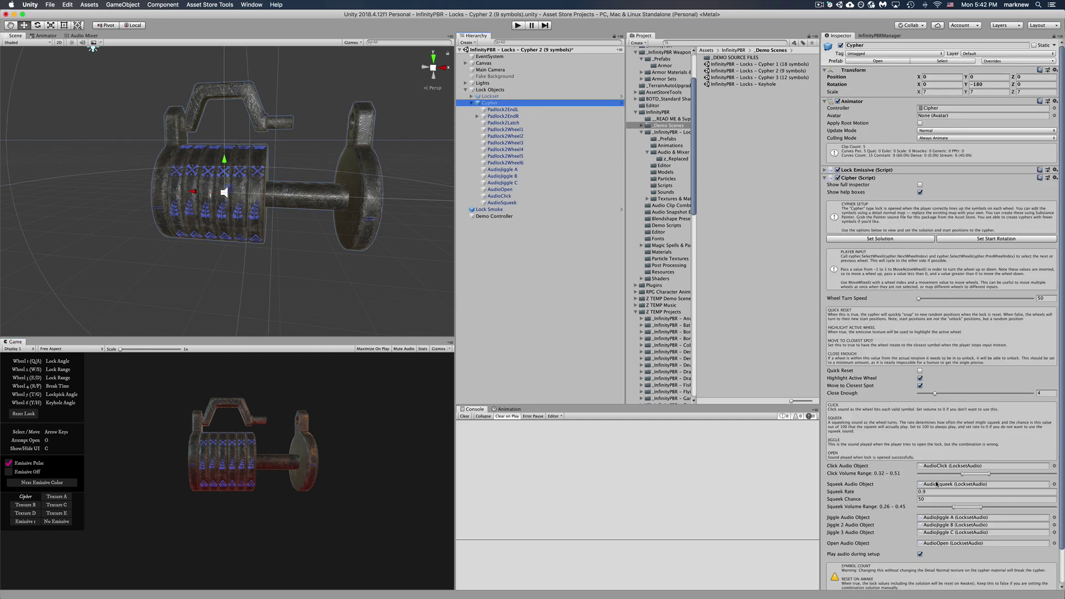
scroll(934, 512, "down", 2)
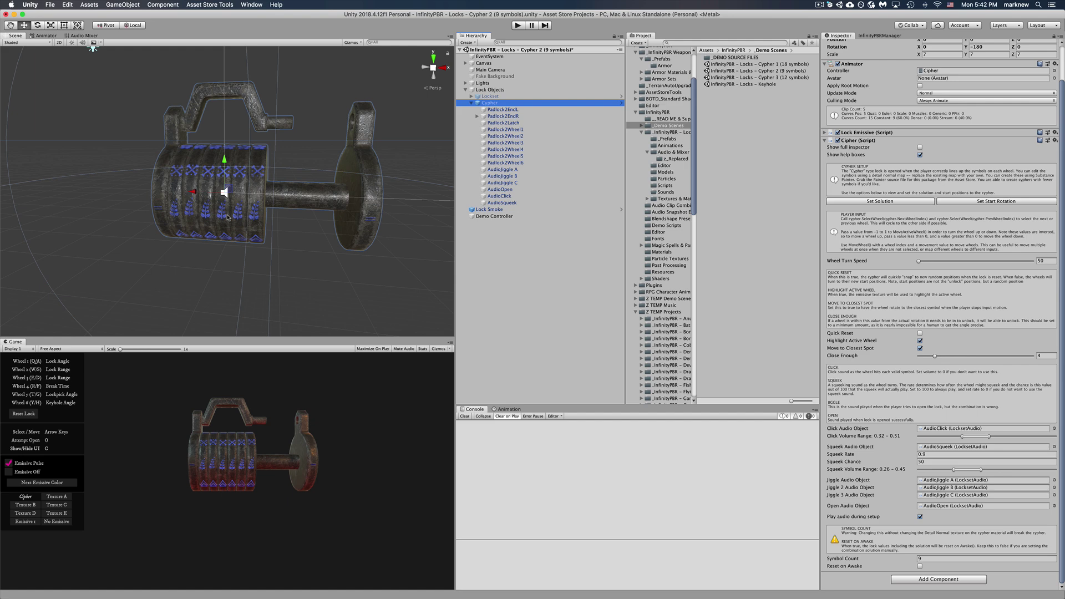
double_click(778, 77)
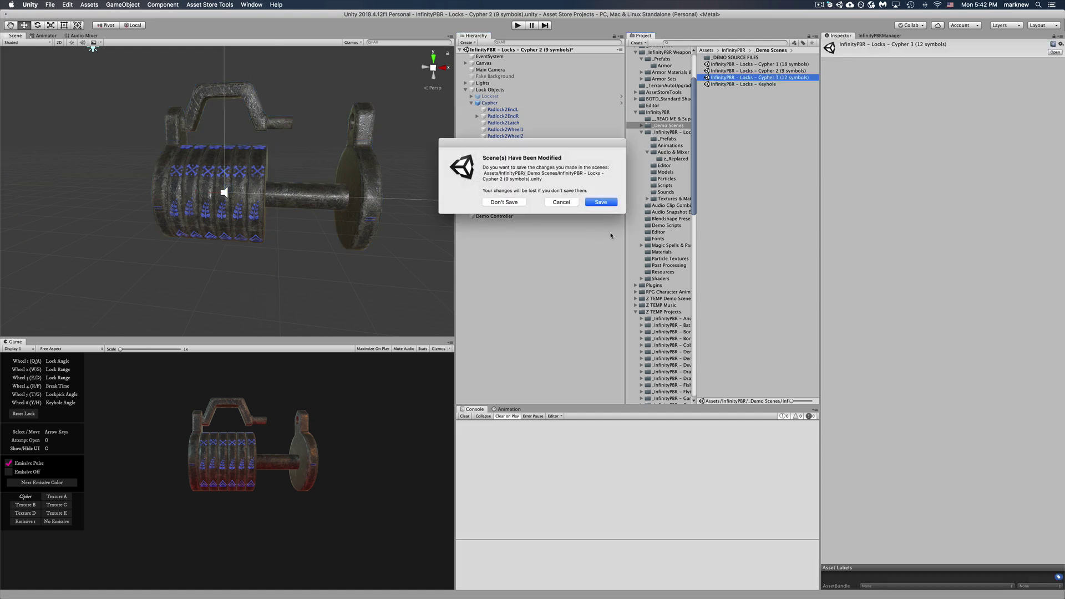
left_click(604, 203)
left_click(169, 235)
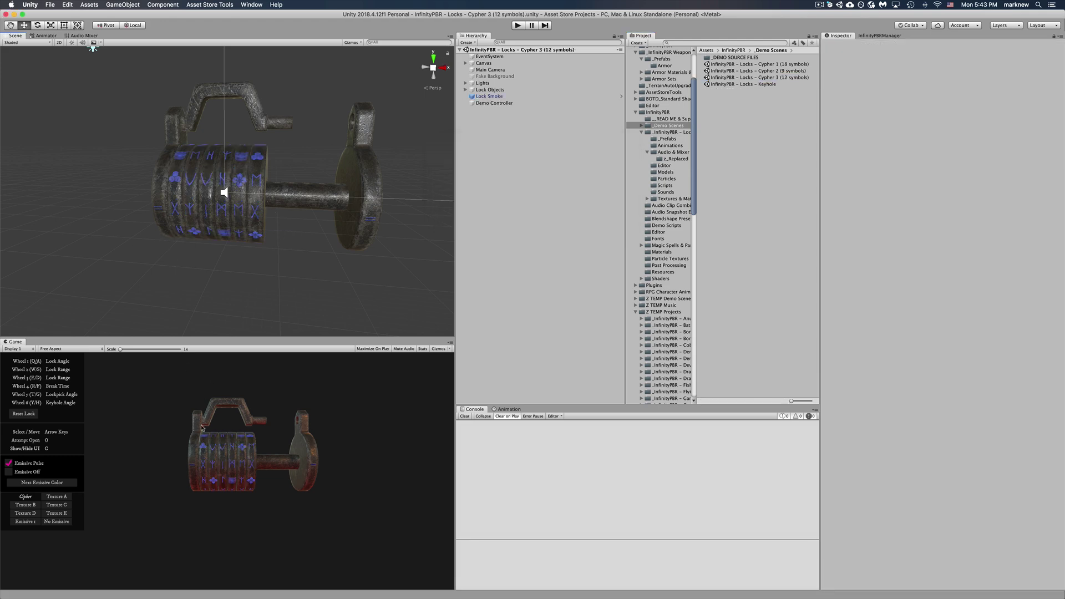